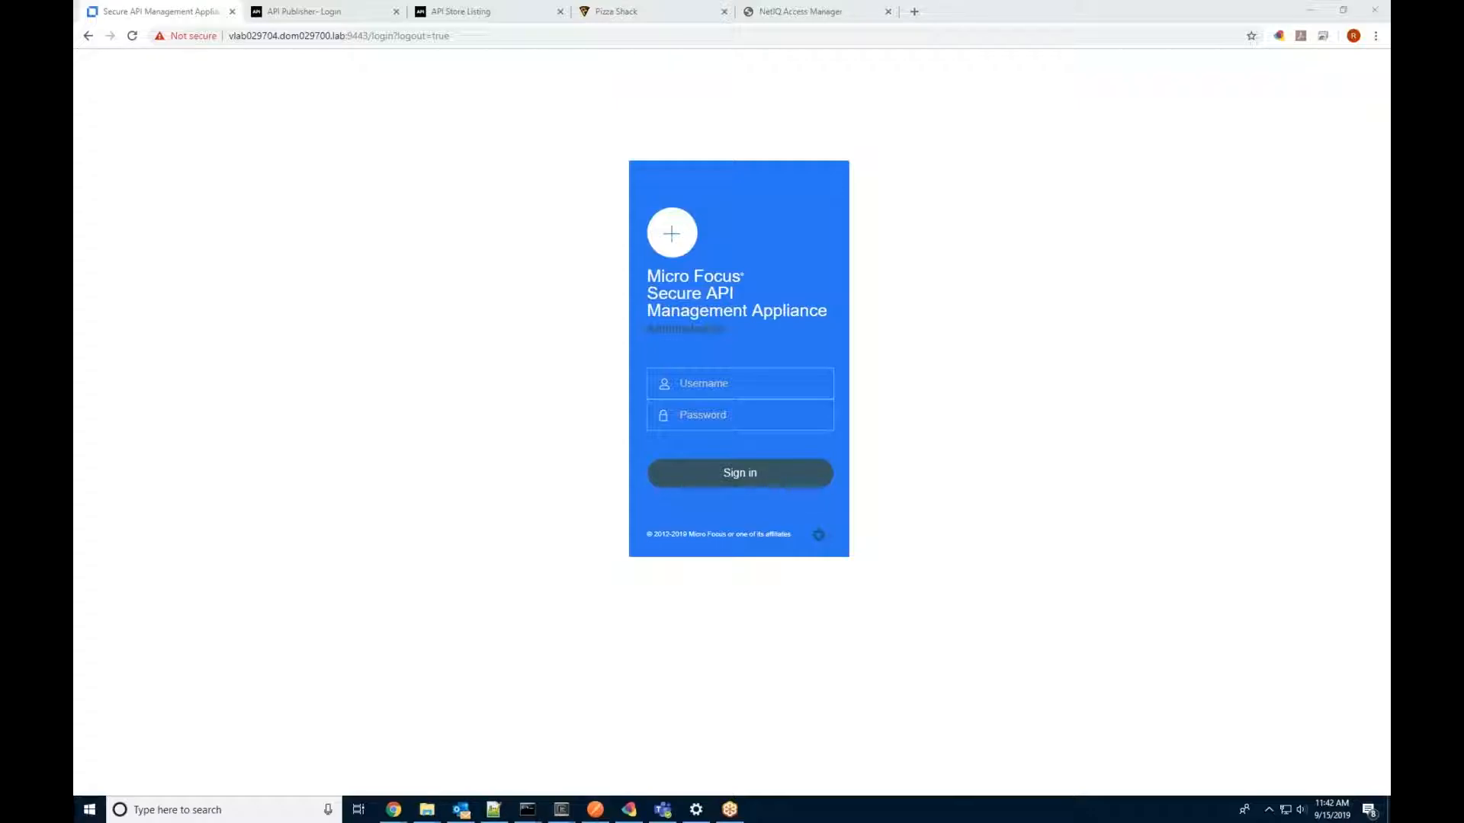
# Step: Log in to the appliance as root with its password and open Deployment Manager
pyautogui.write('ro')
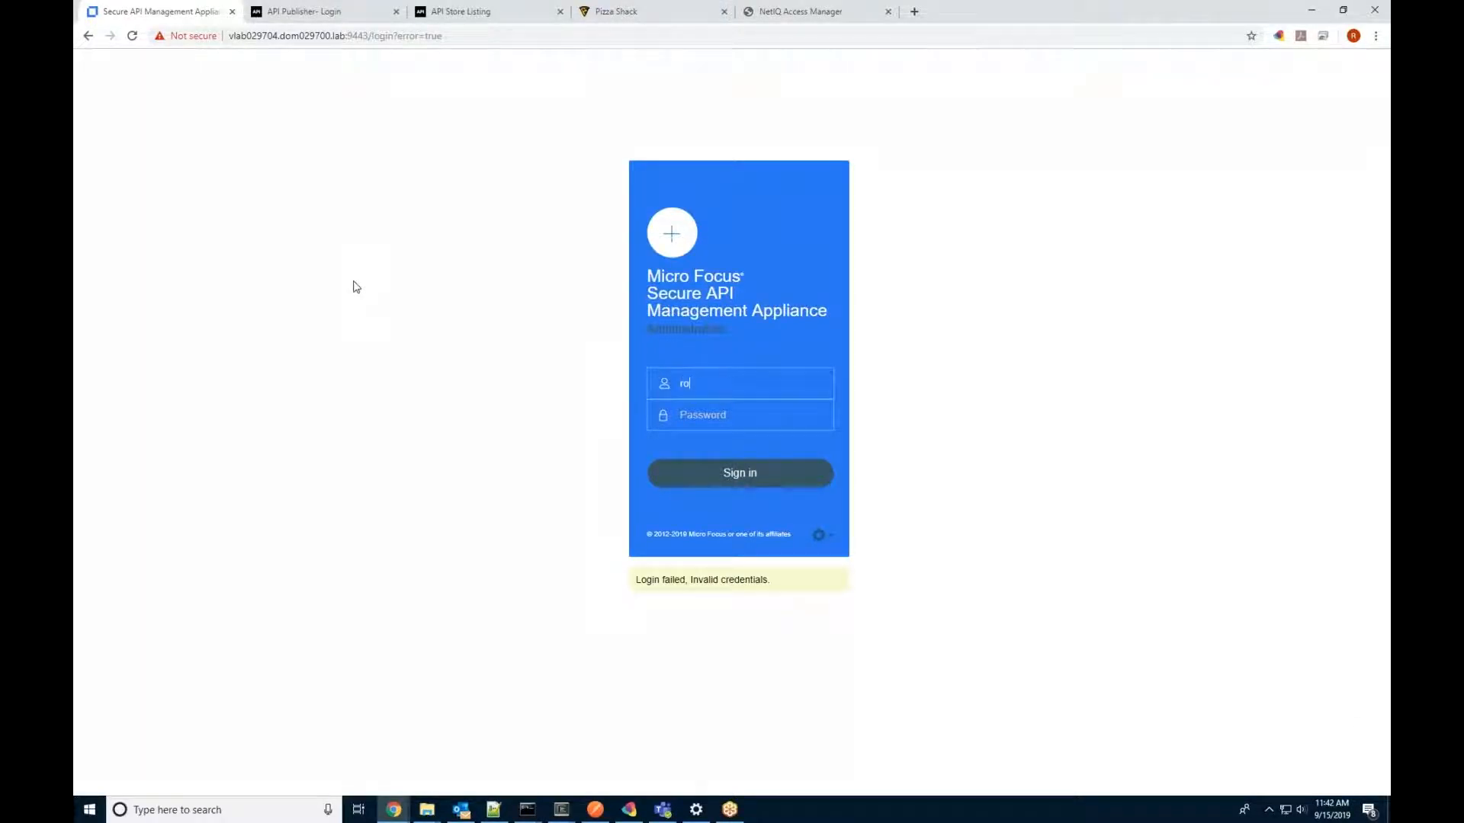
pyautogui.write('ot•••••••')
pyautogui.press('Return')
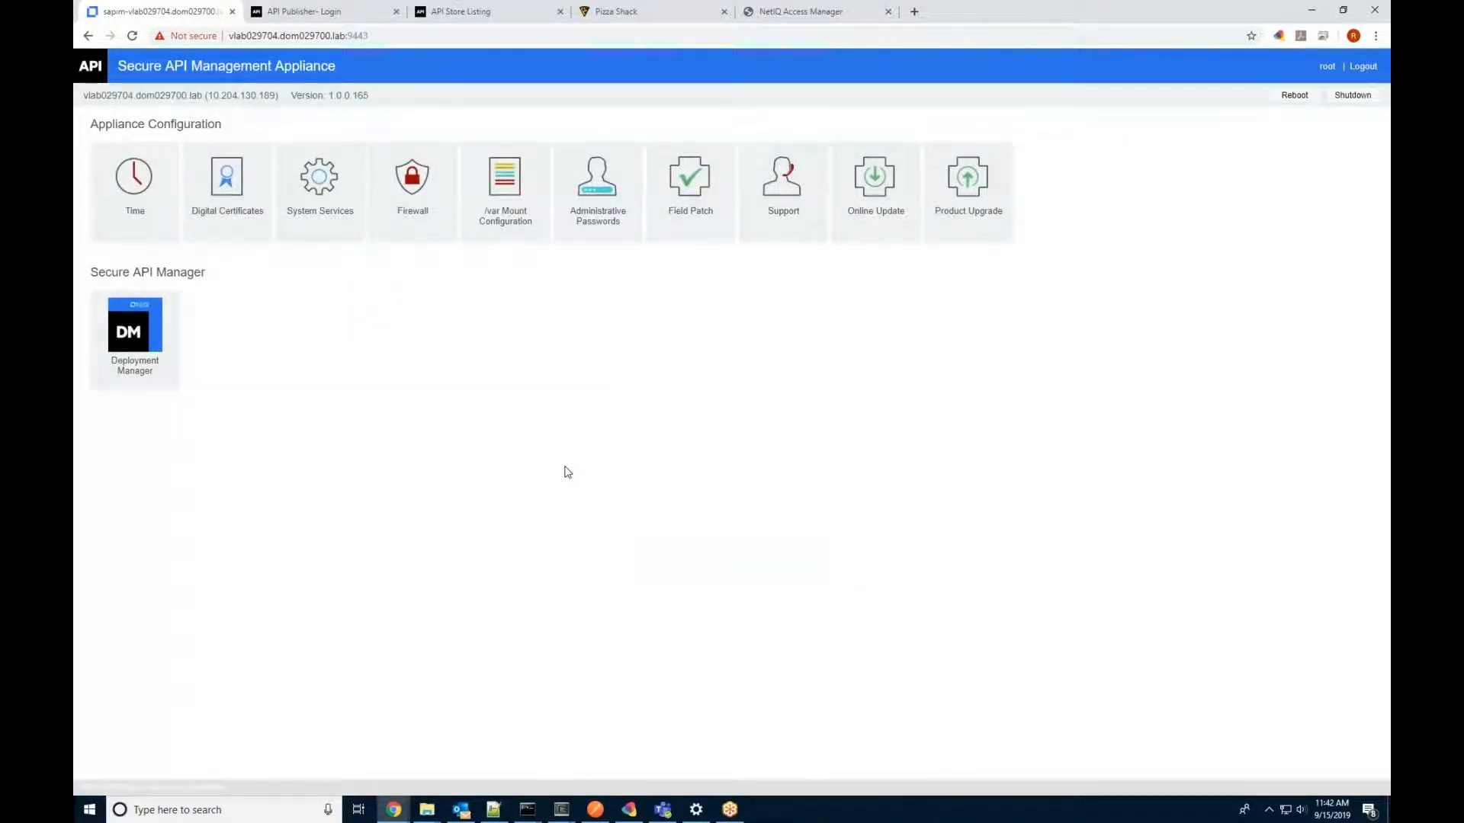
pyautogui.click(140, 340)
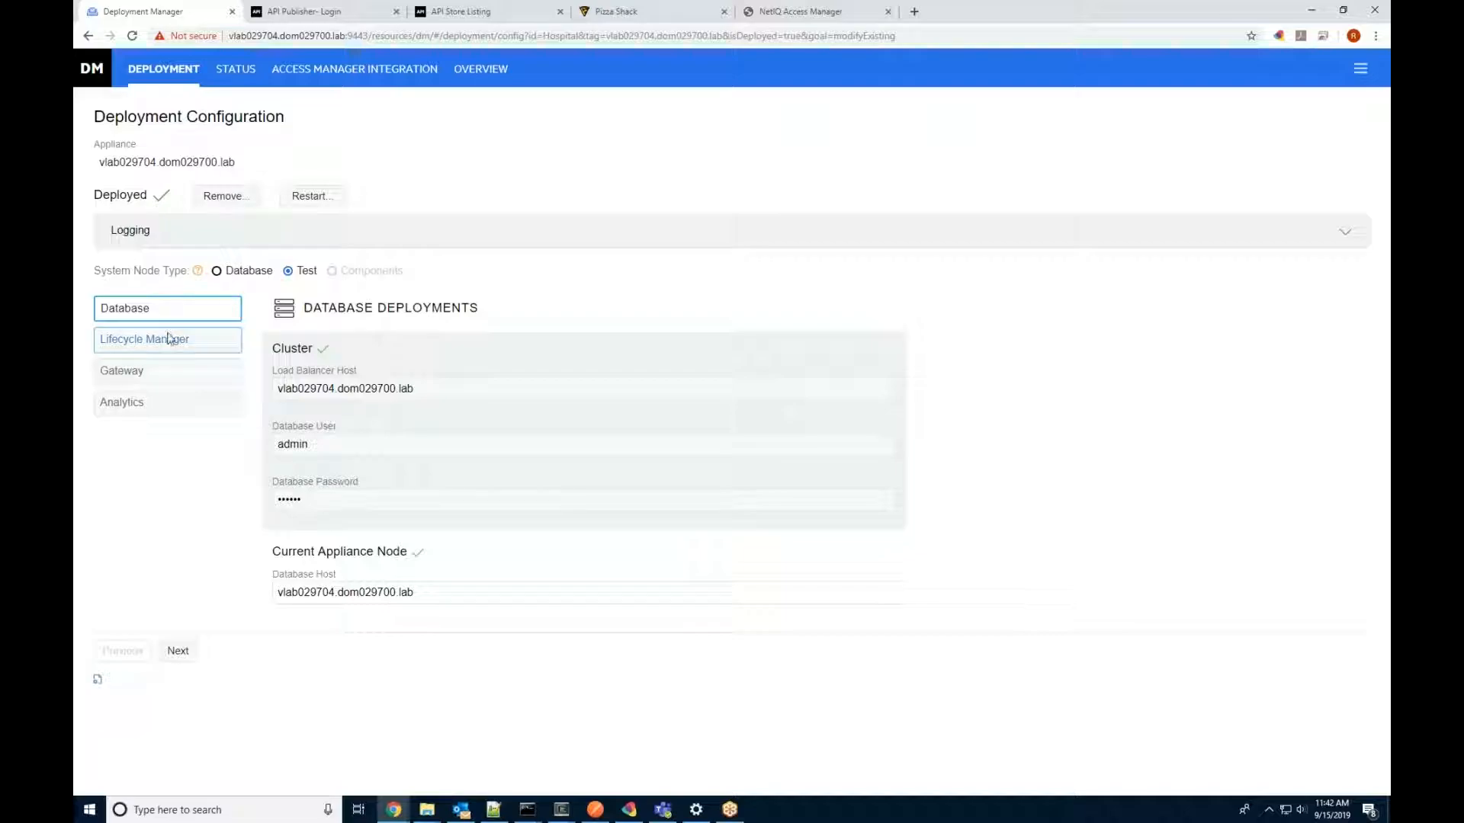
# Step: Step forward through Lifecycle Manager, Gateway and Analytics settings, then back to Database
pyautogui.click(188, 654)
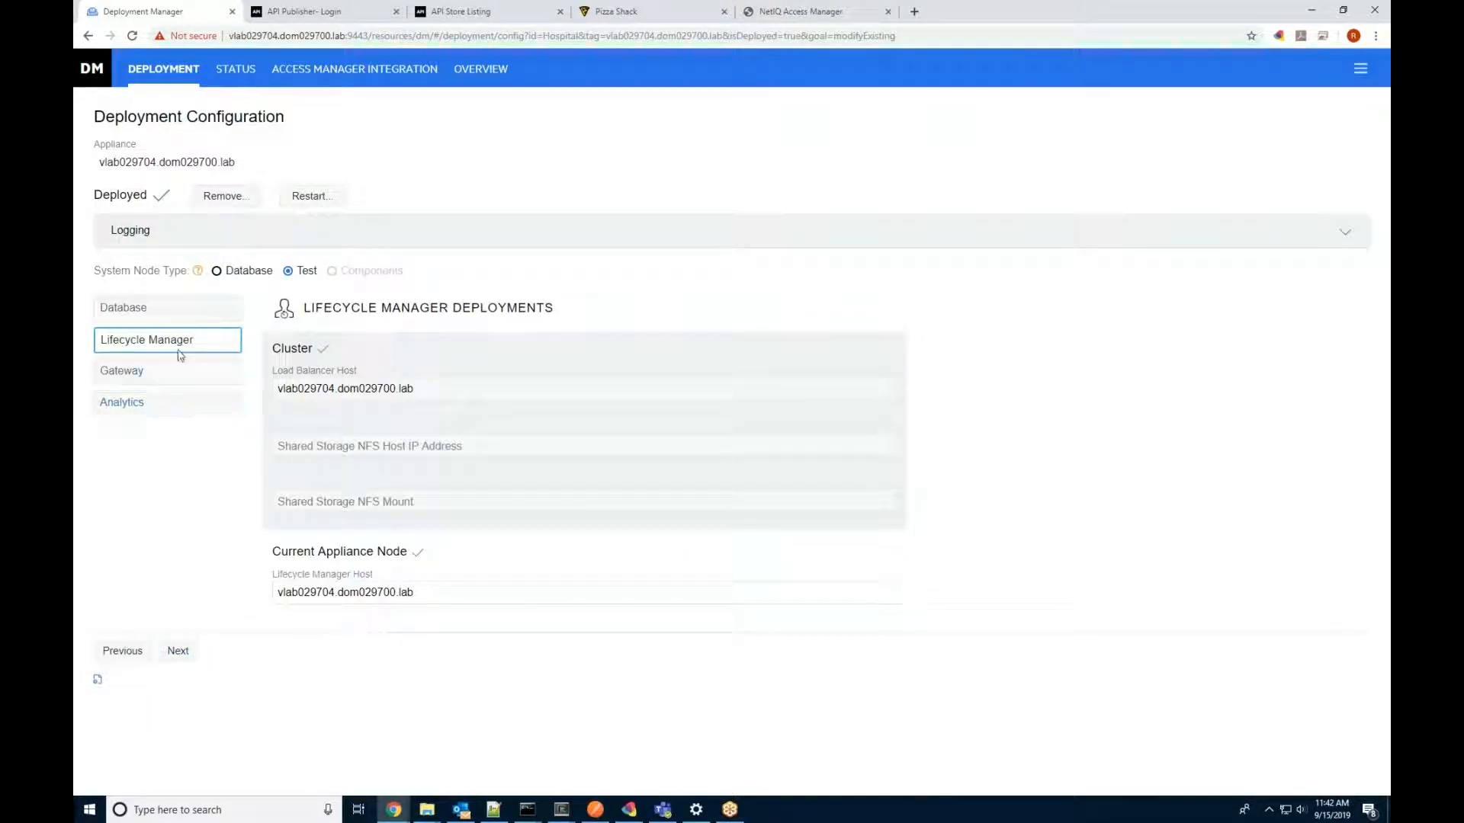
pyautogui.click(178, 654)
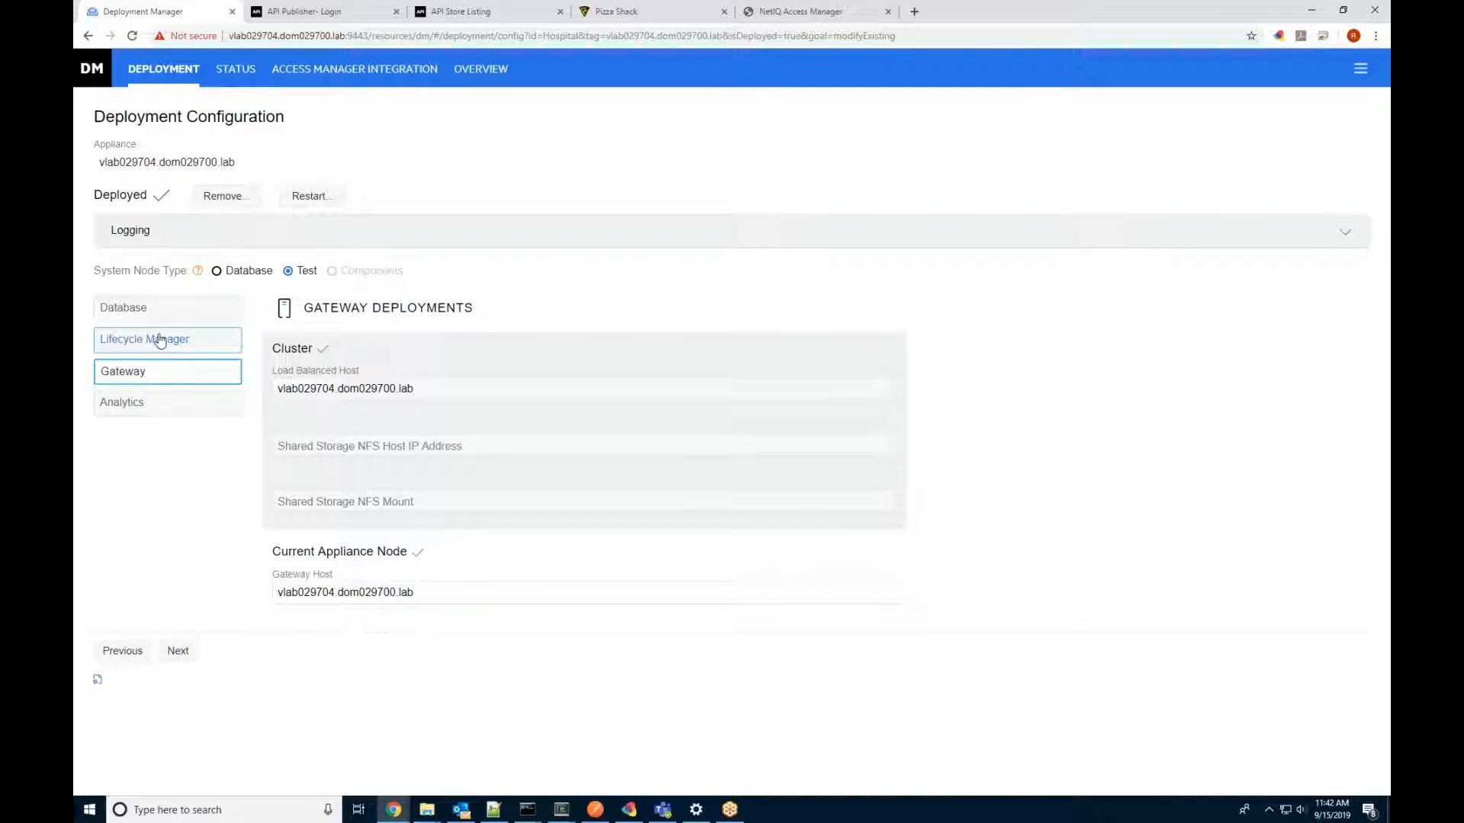
pyautogui.click(177, 651)
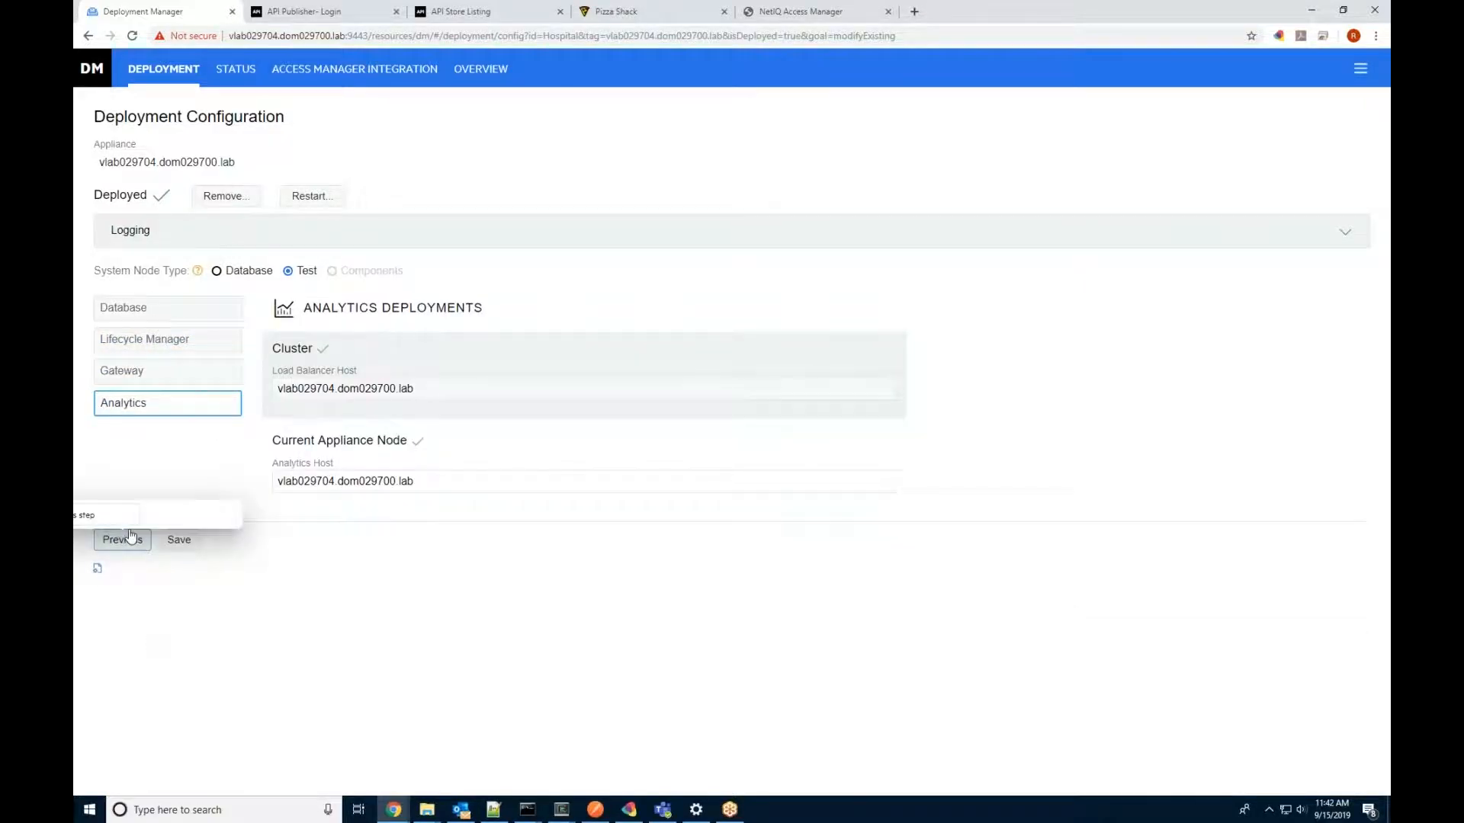
pyautogui.click(126, 539)
pyautogui.click(125, 650)
pyautogui.click(122, 650)
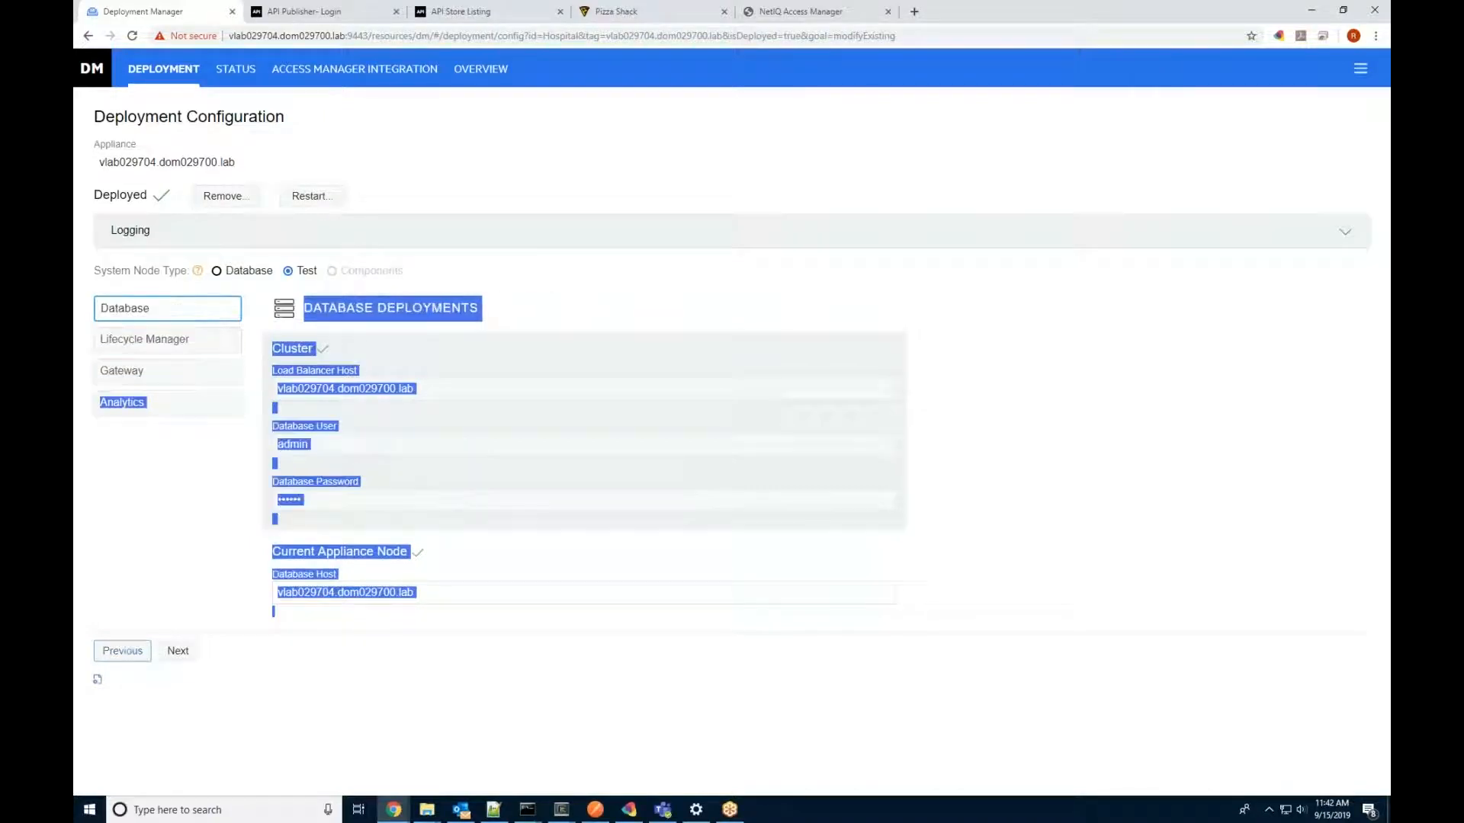
# Step: Inspect Lifecycle Manager's Shared Storage NFS host IP, then view the Gateway and Analytics settings
pyautogui.click(233, 334)
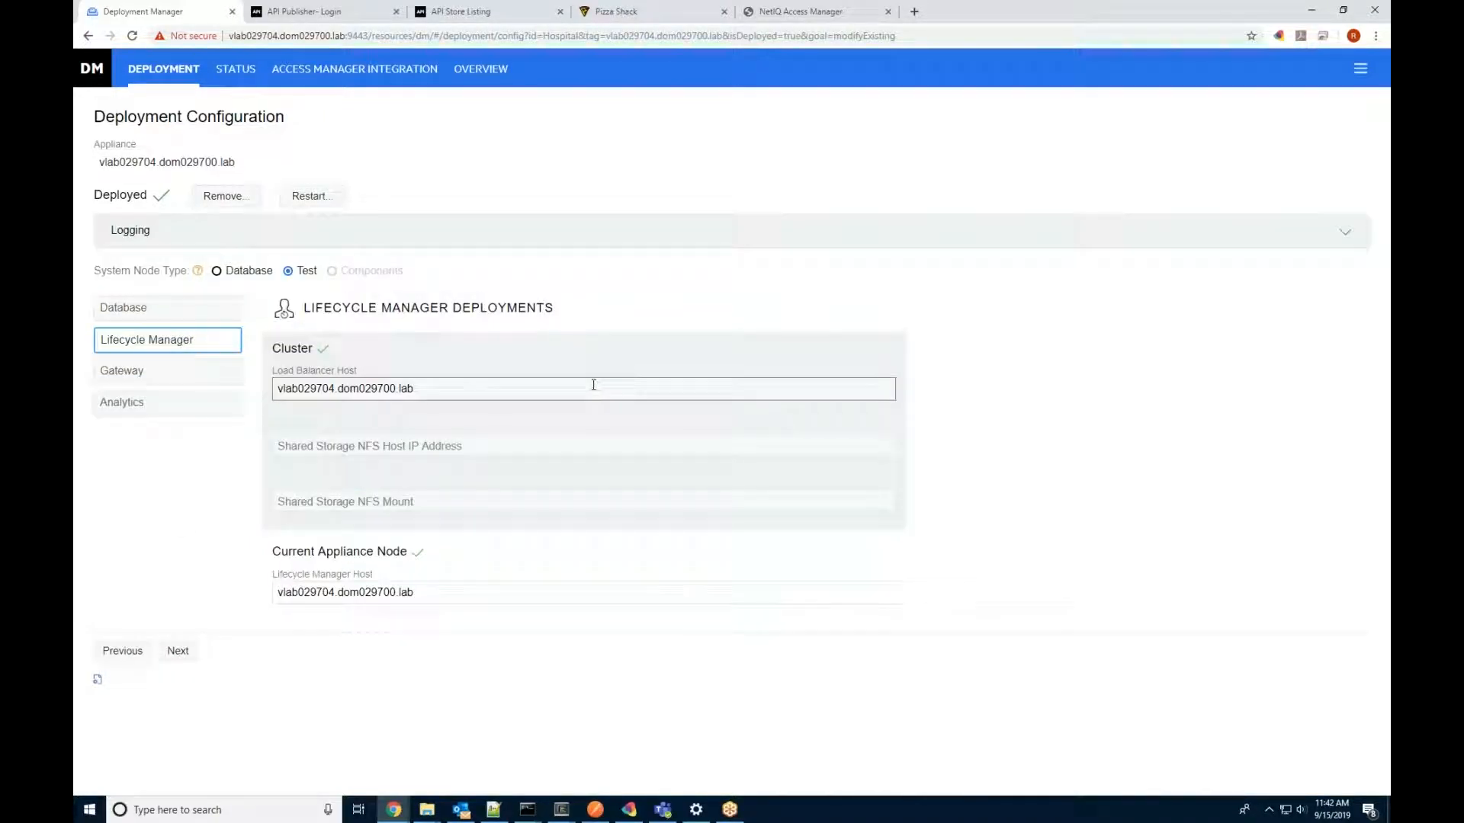
pyautogui.click(568, 445)
pyautogui.click(568, 437)
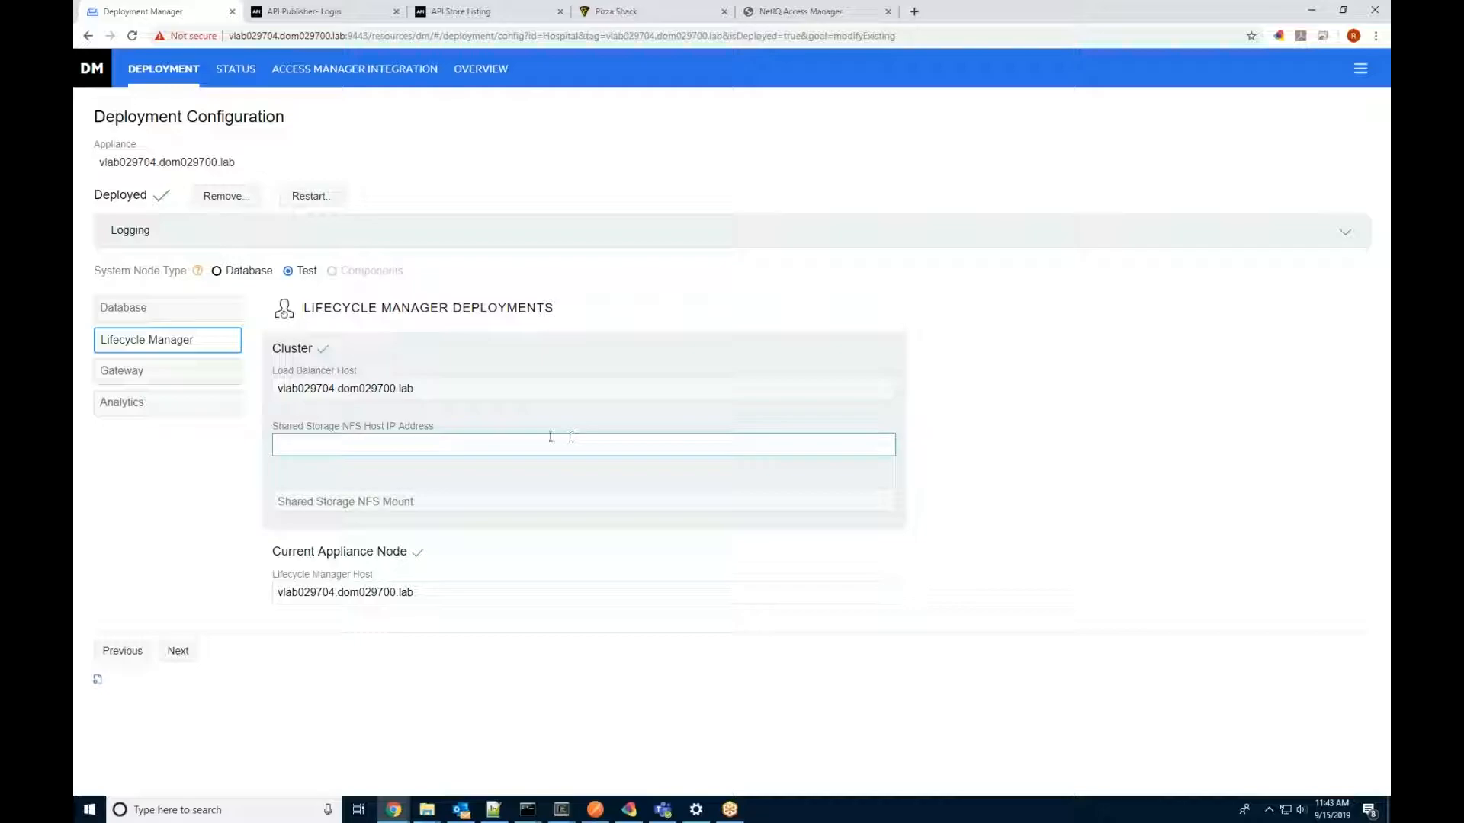
pyautogui.click(215, 386)
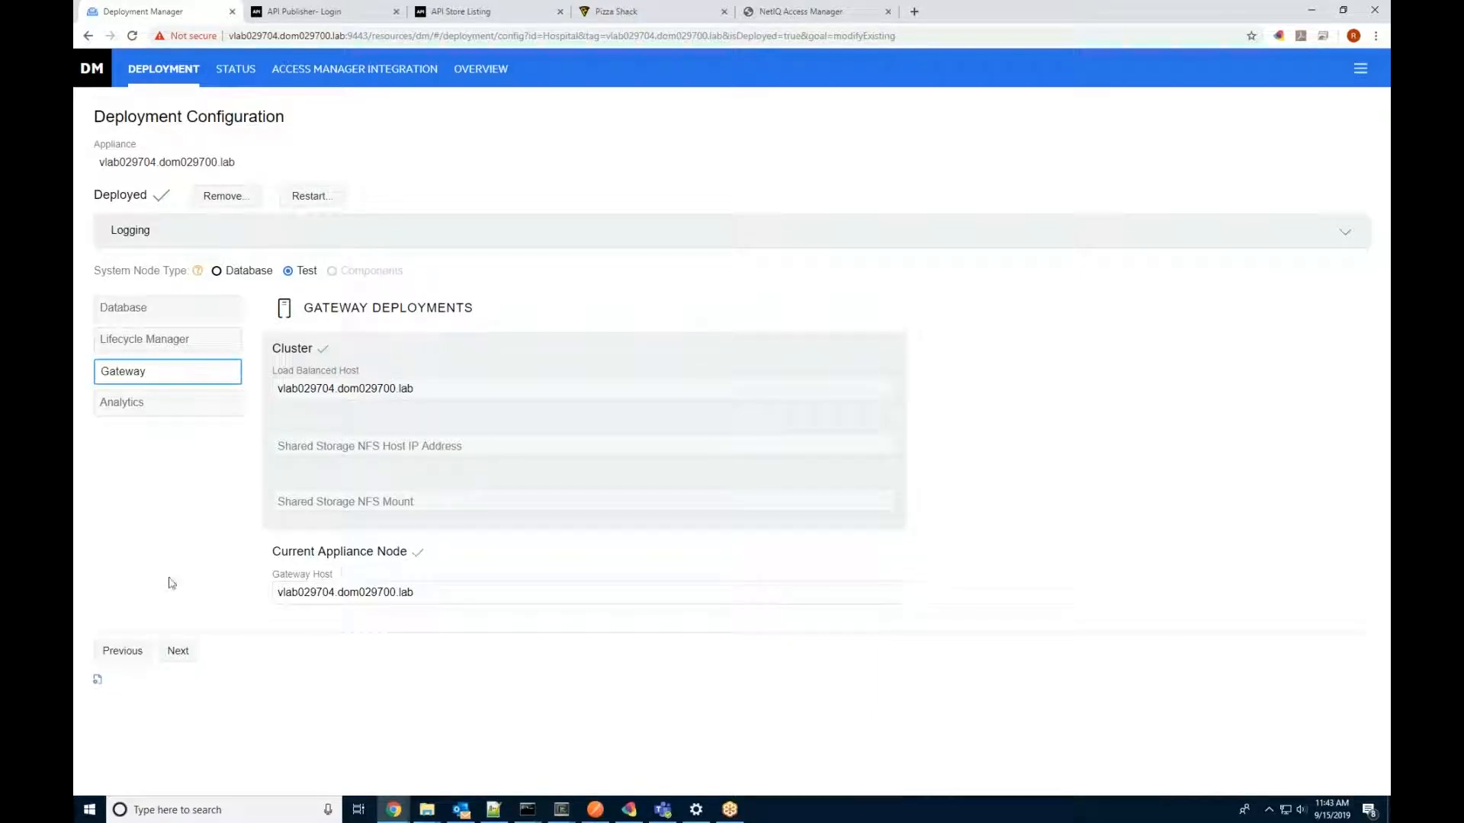
pyautogui.click(183, 662)
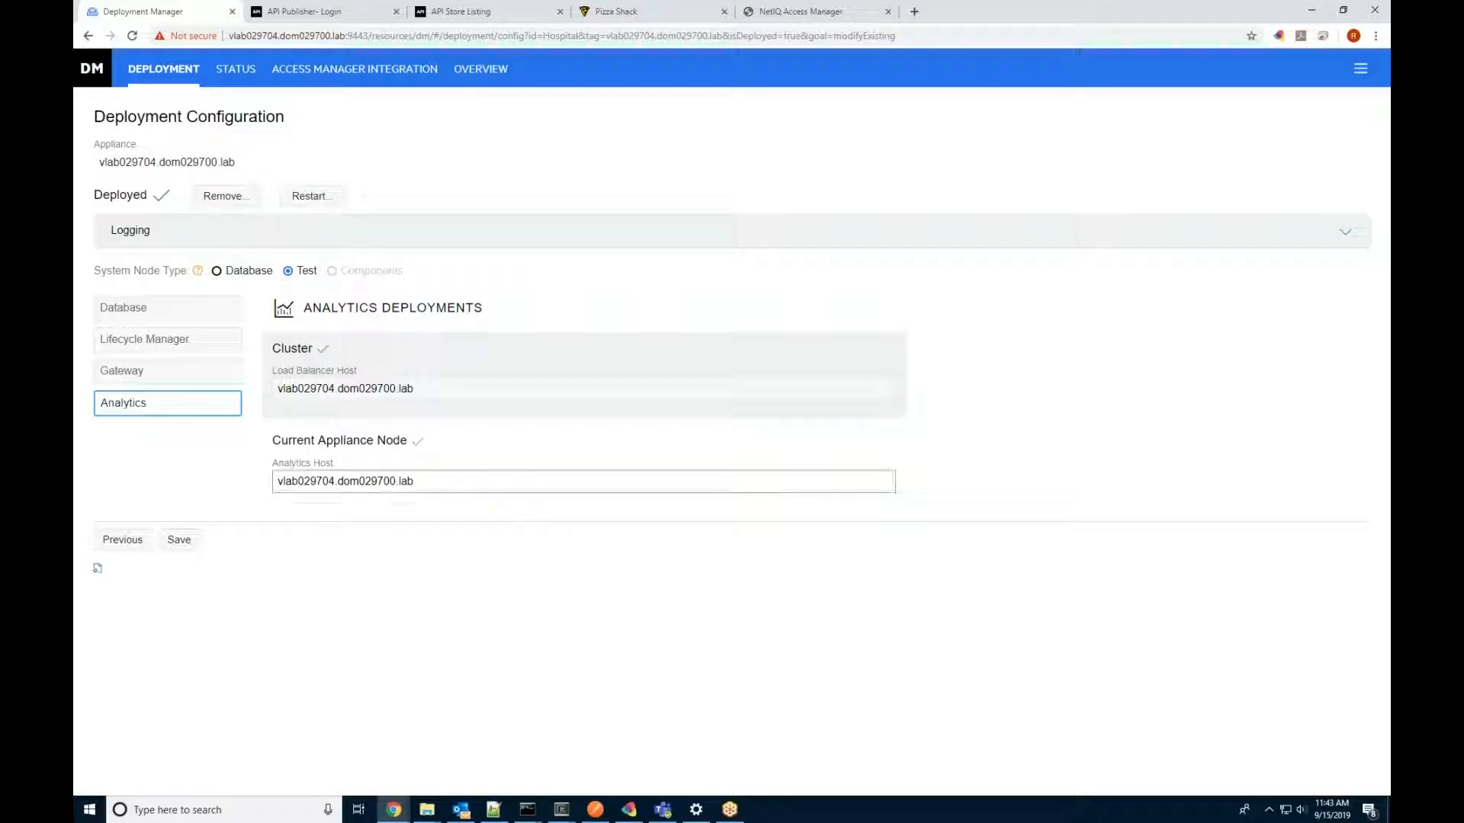
# Step: Sign in to API Publisher with the admin credentials and open PizzaShackAPI for editing
pyautogui.click(289, 5)
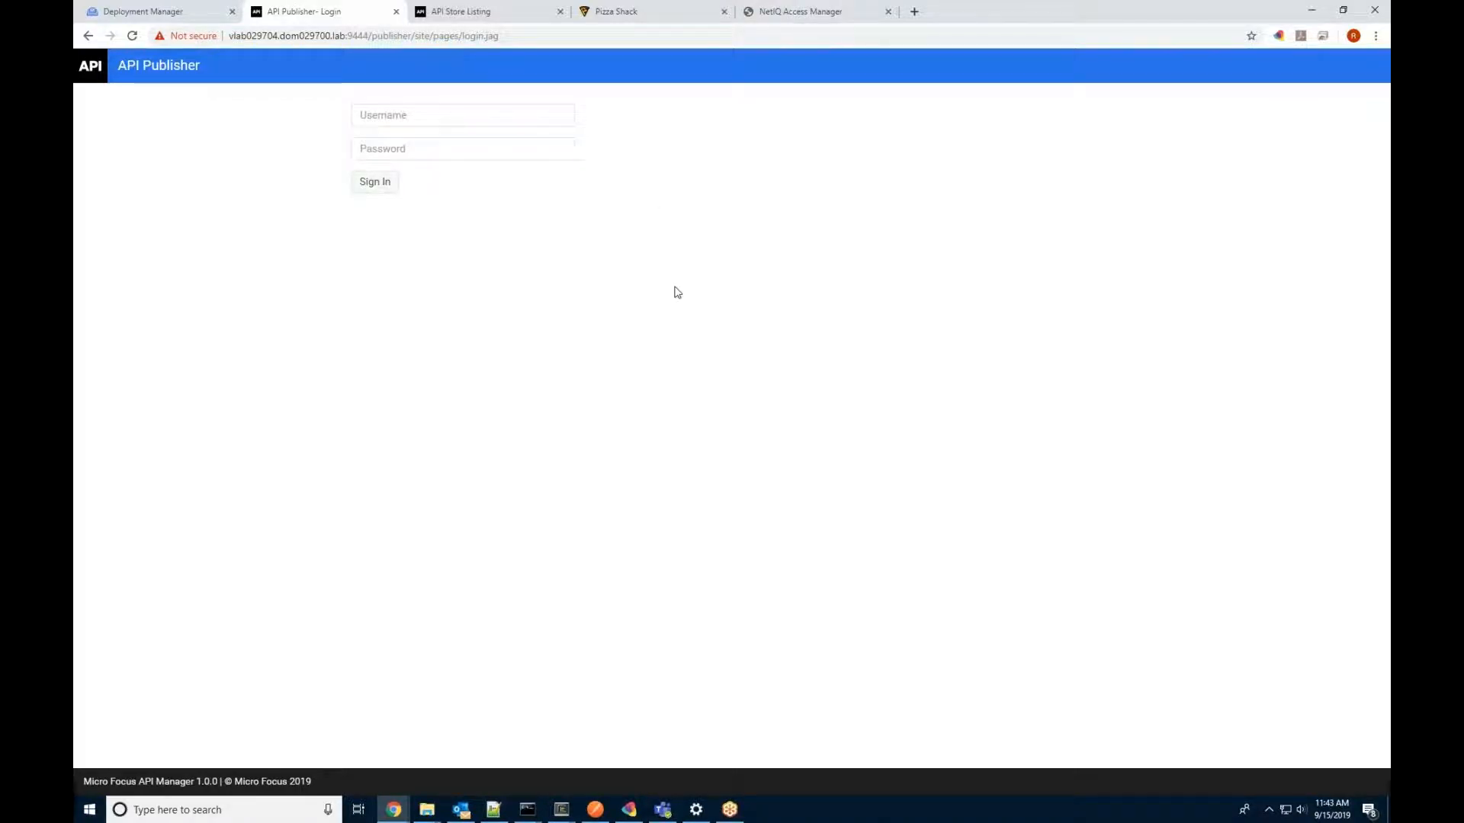
pyautogui.click(428, 118)
pyautogui.write('admin')
pyautogui.press('Tab')
pyautogui.write('admin')
pyautogui.press('Return')
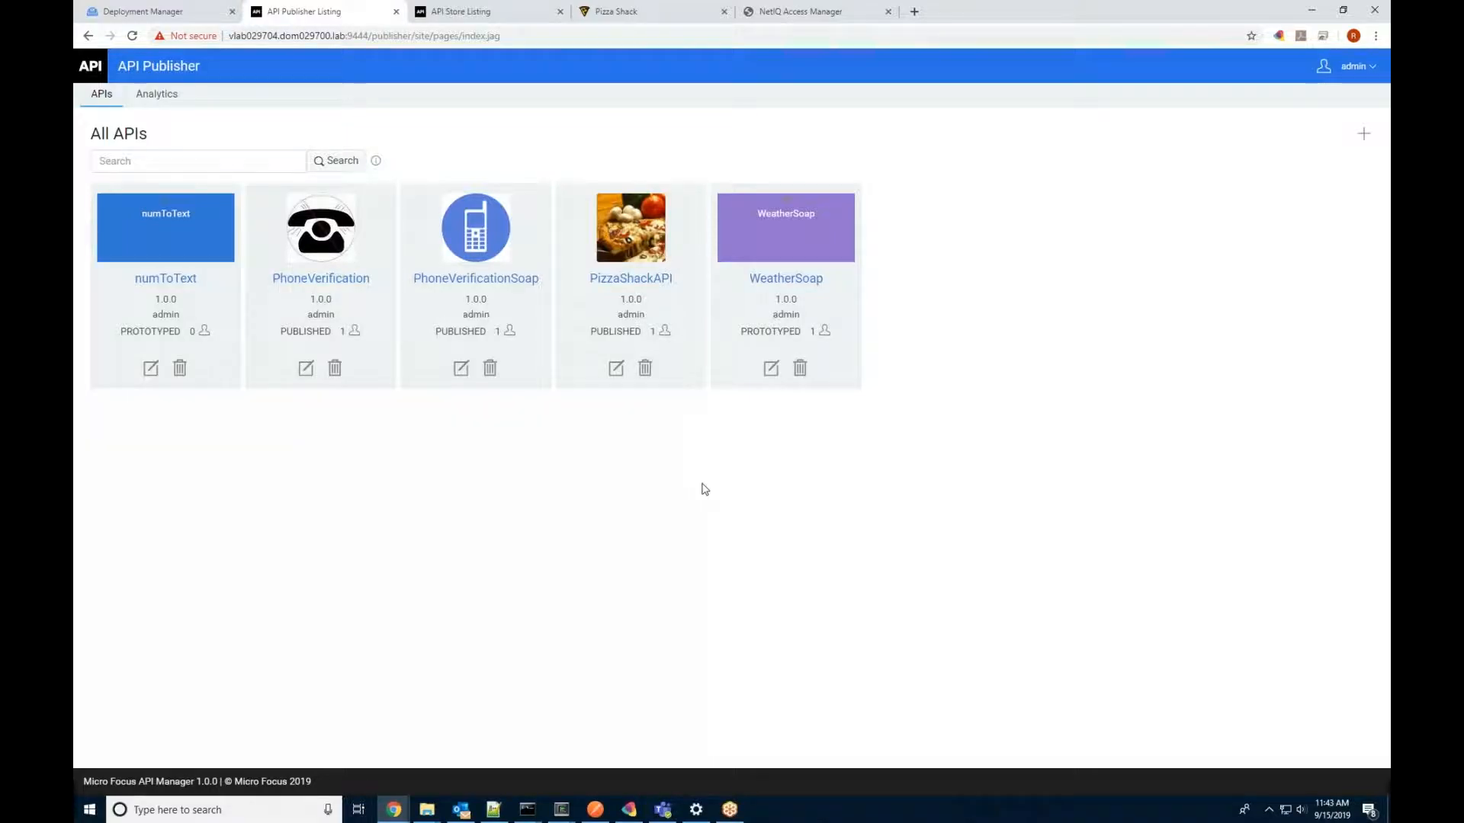
pyautogui.click(616, 372)
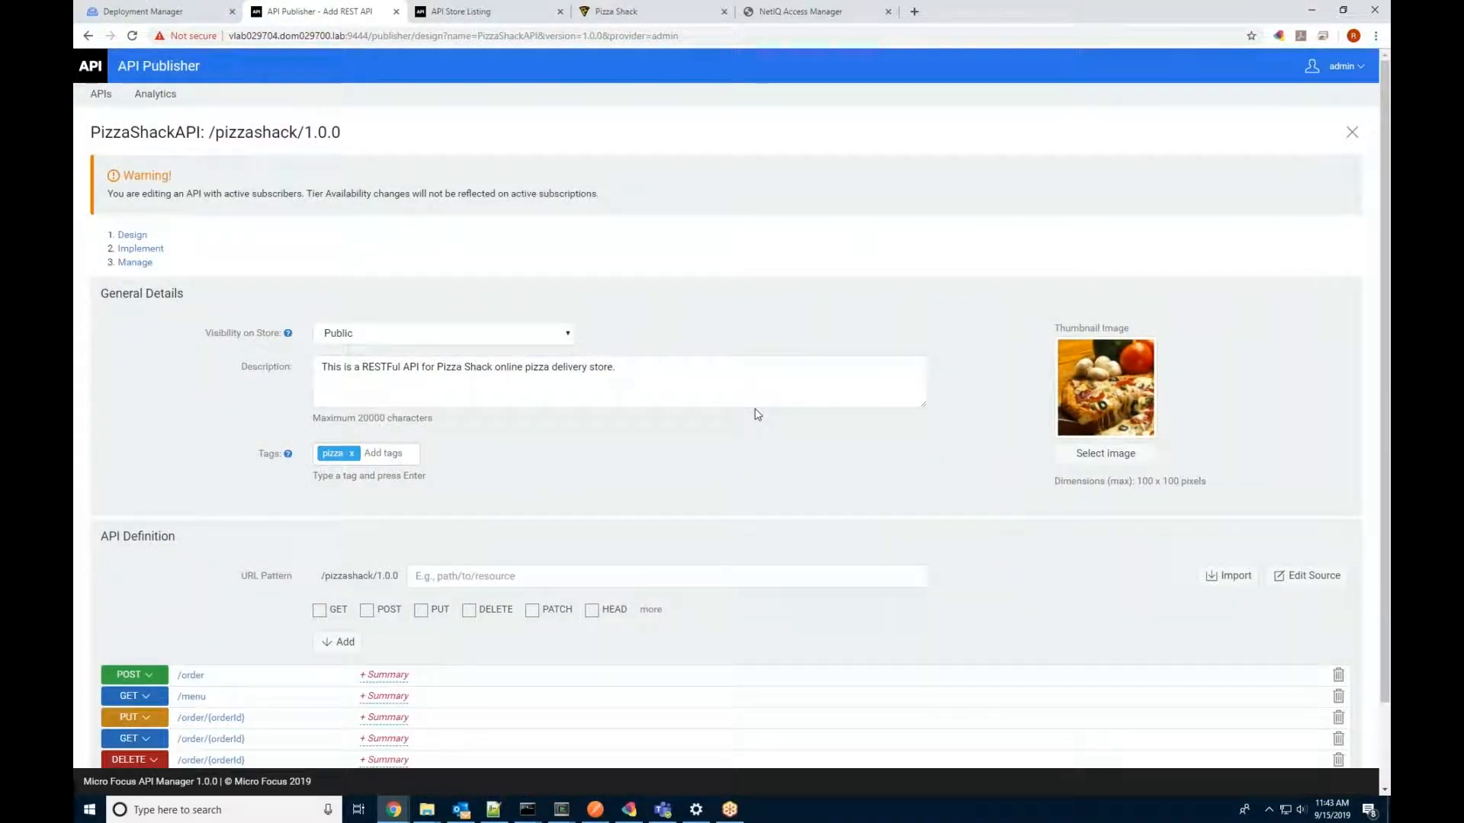
# Step: Scroll down PizzaShackAPI's design page and reveal the extra OPTIONS method checkbox
pyautogui.scroll(-1, 757, 414)
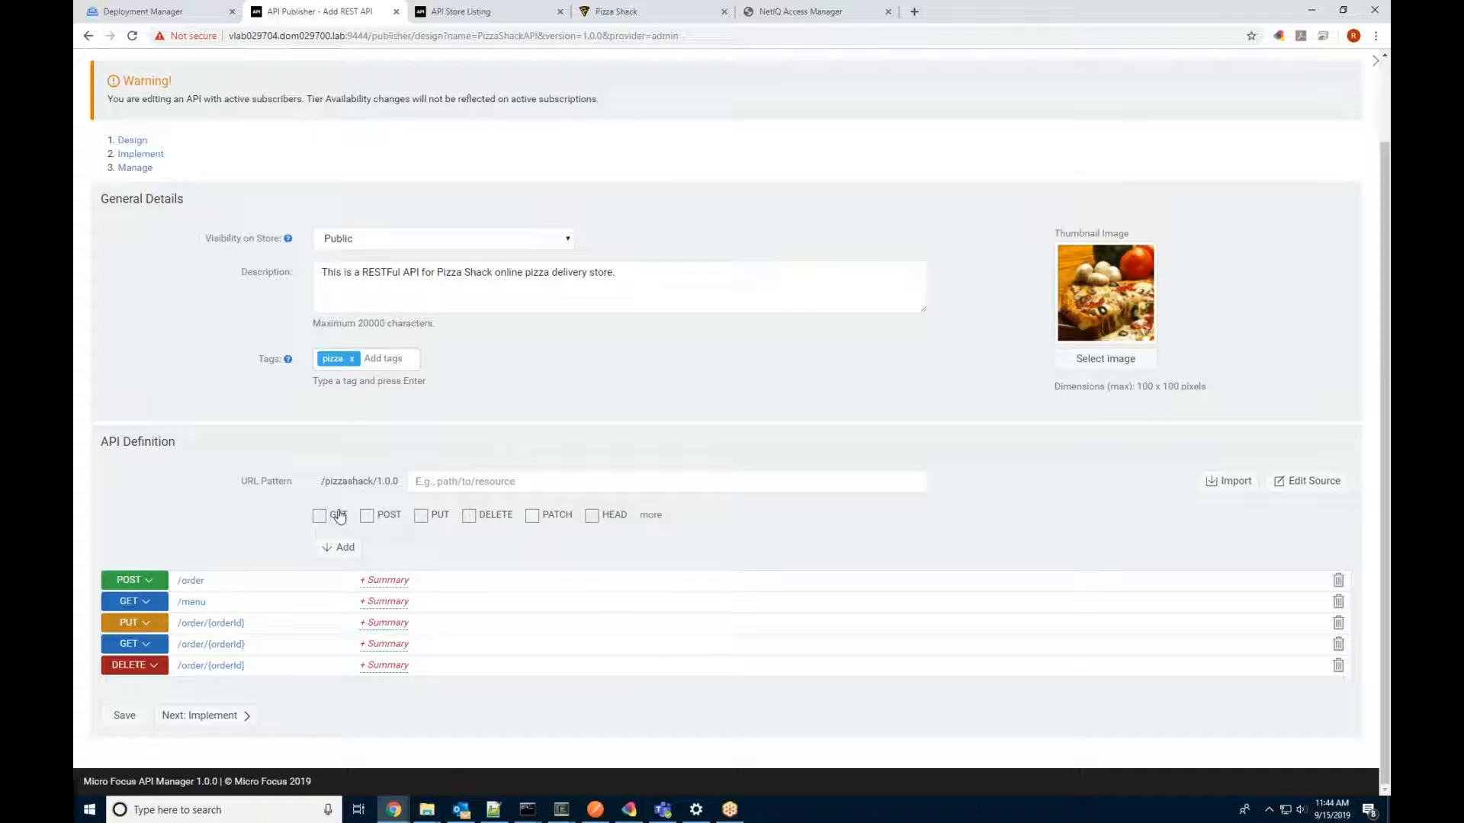
pyautogui.click(653, 515)
# Step: Move to the Implement step, checking endpoint type and production URL without changing them
pyautogui.click(247, 718)
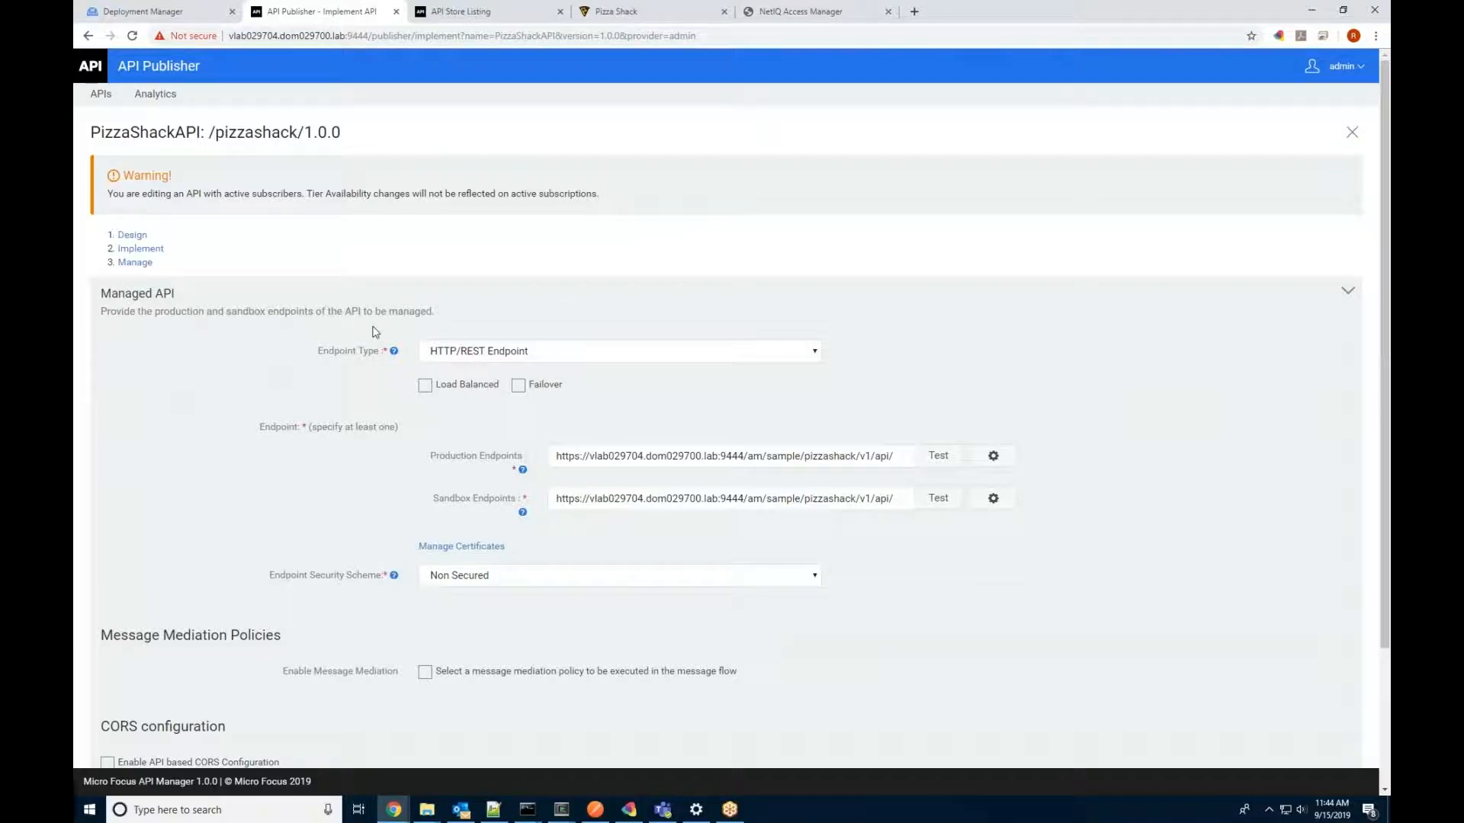
pyautogui.click(622, 354)
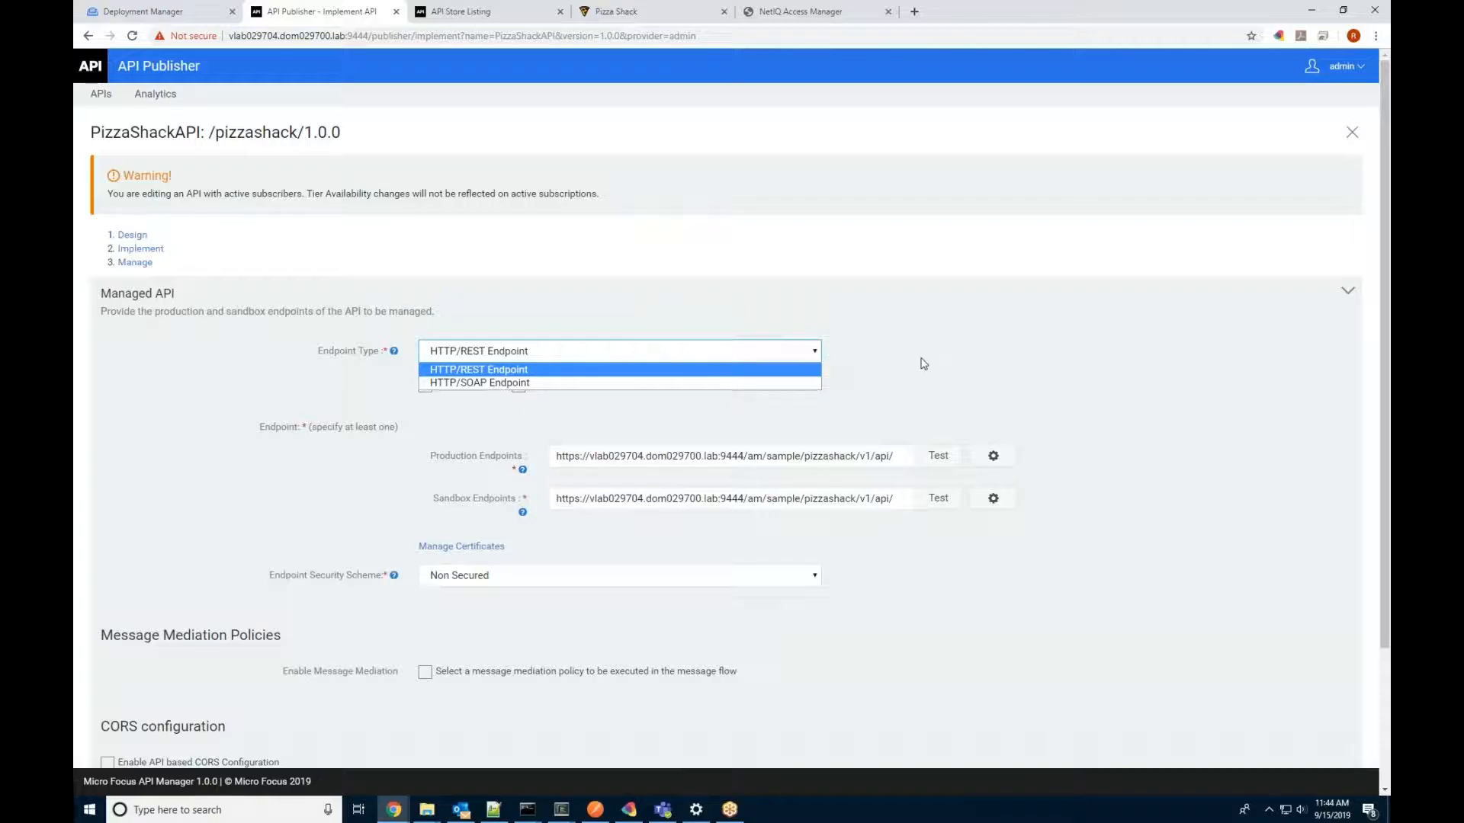
pyautogui.click(923, 364)
pyautogui.click(571, 459)
pyautogui.moveTo(571, 460); pyautogui.dragTo(911, 456)
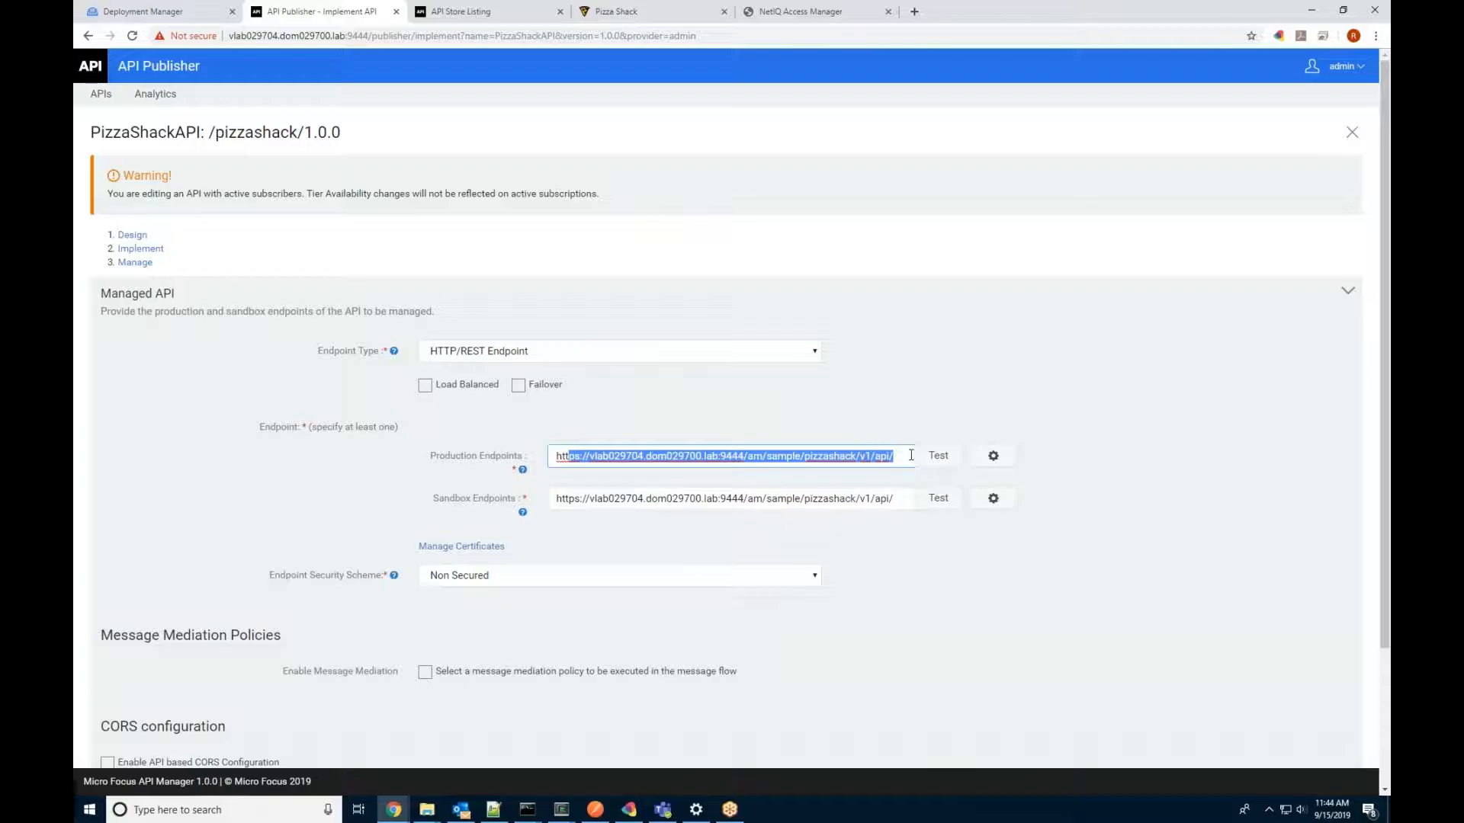
pyautogui.click(915, 433)
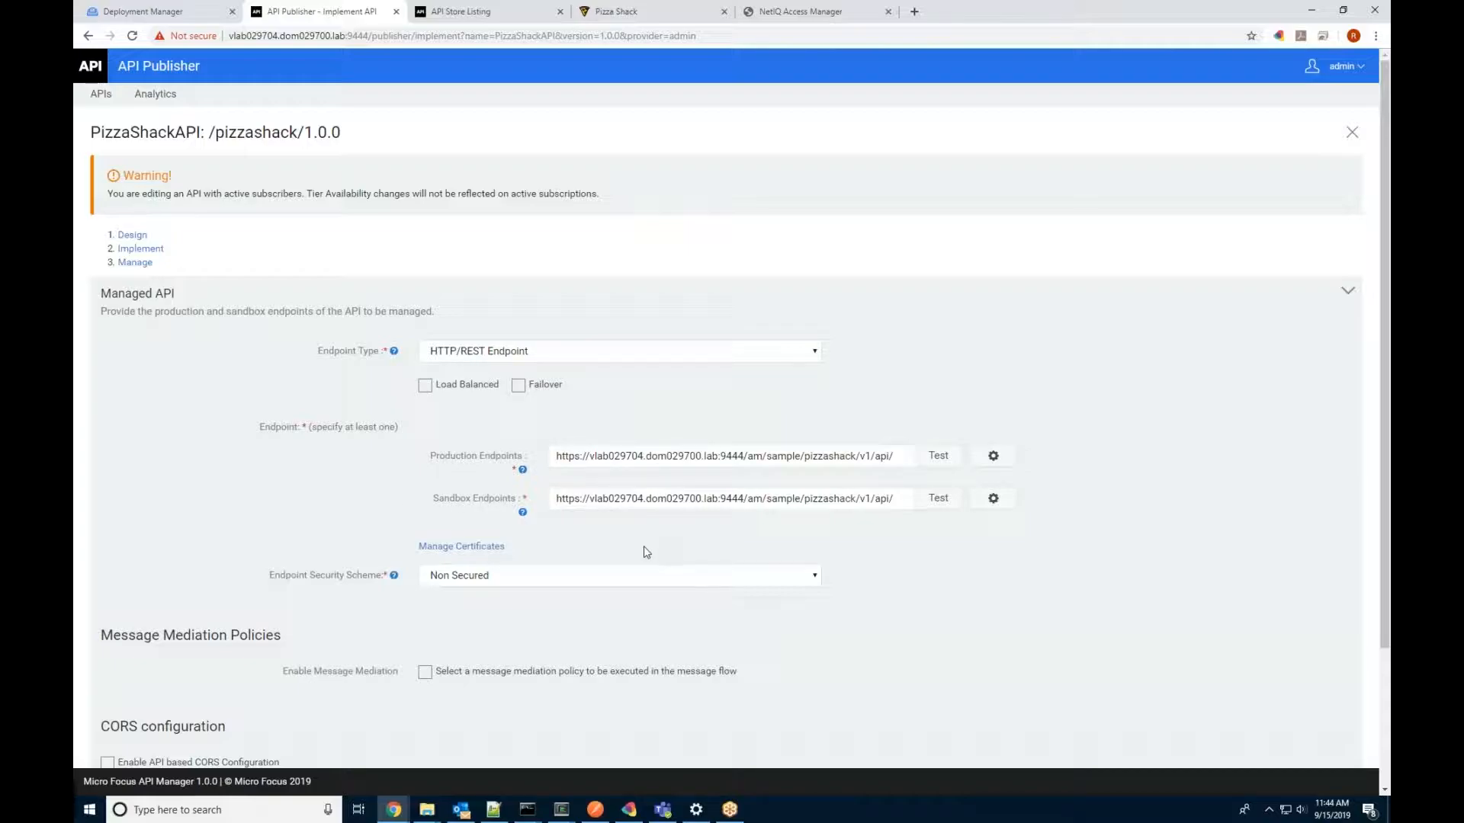
# Step: Review the Manage step's throttling settings, keep Advanced Throttling at Unlimited, and scroll to Resources
pyautogui.scroll(-2, 646, 551)
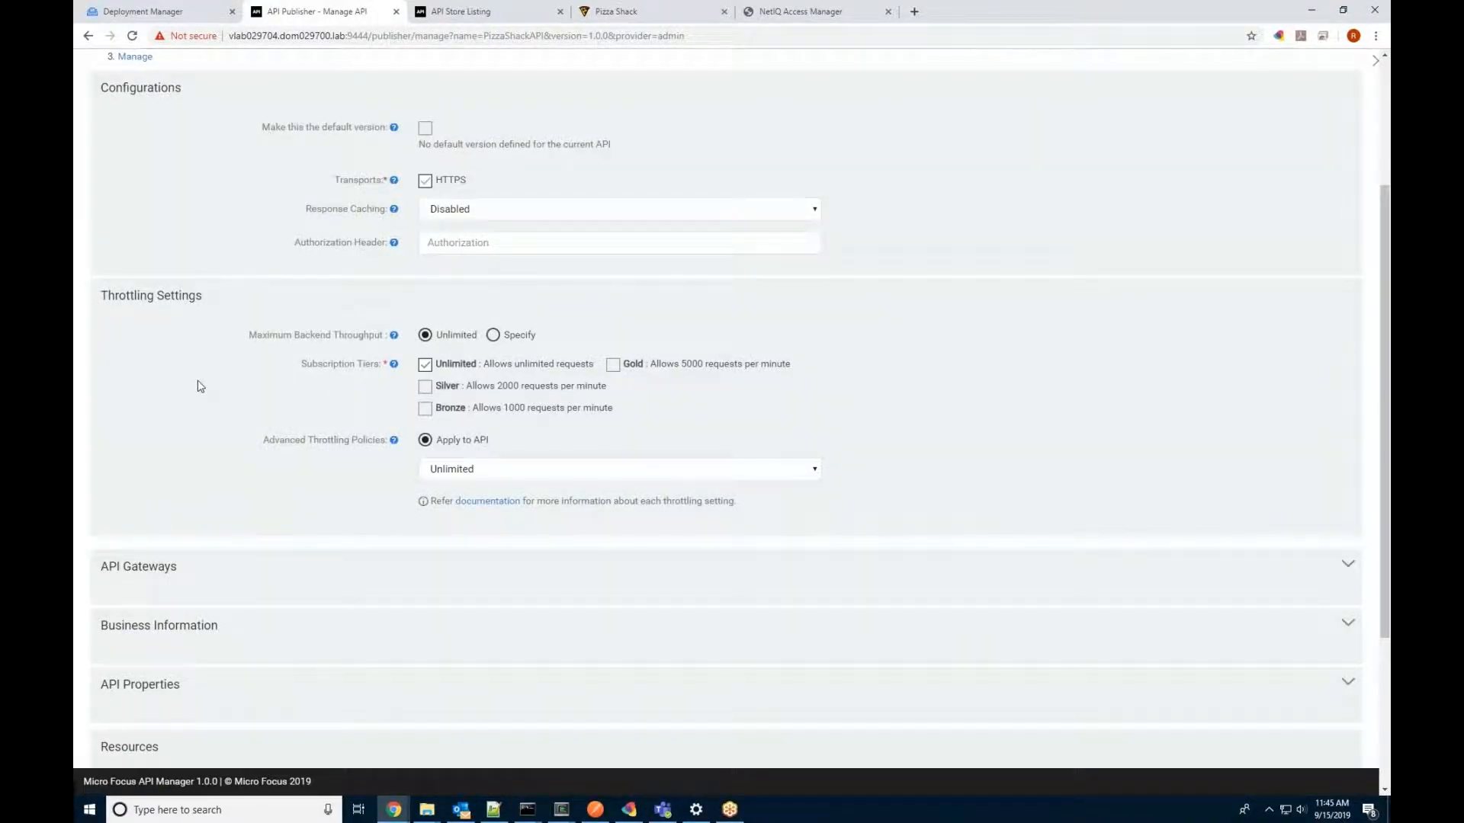
pyautogui.scroll(2, 200, 387)
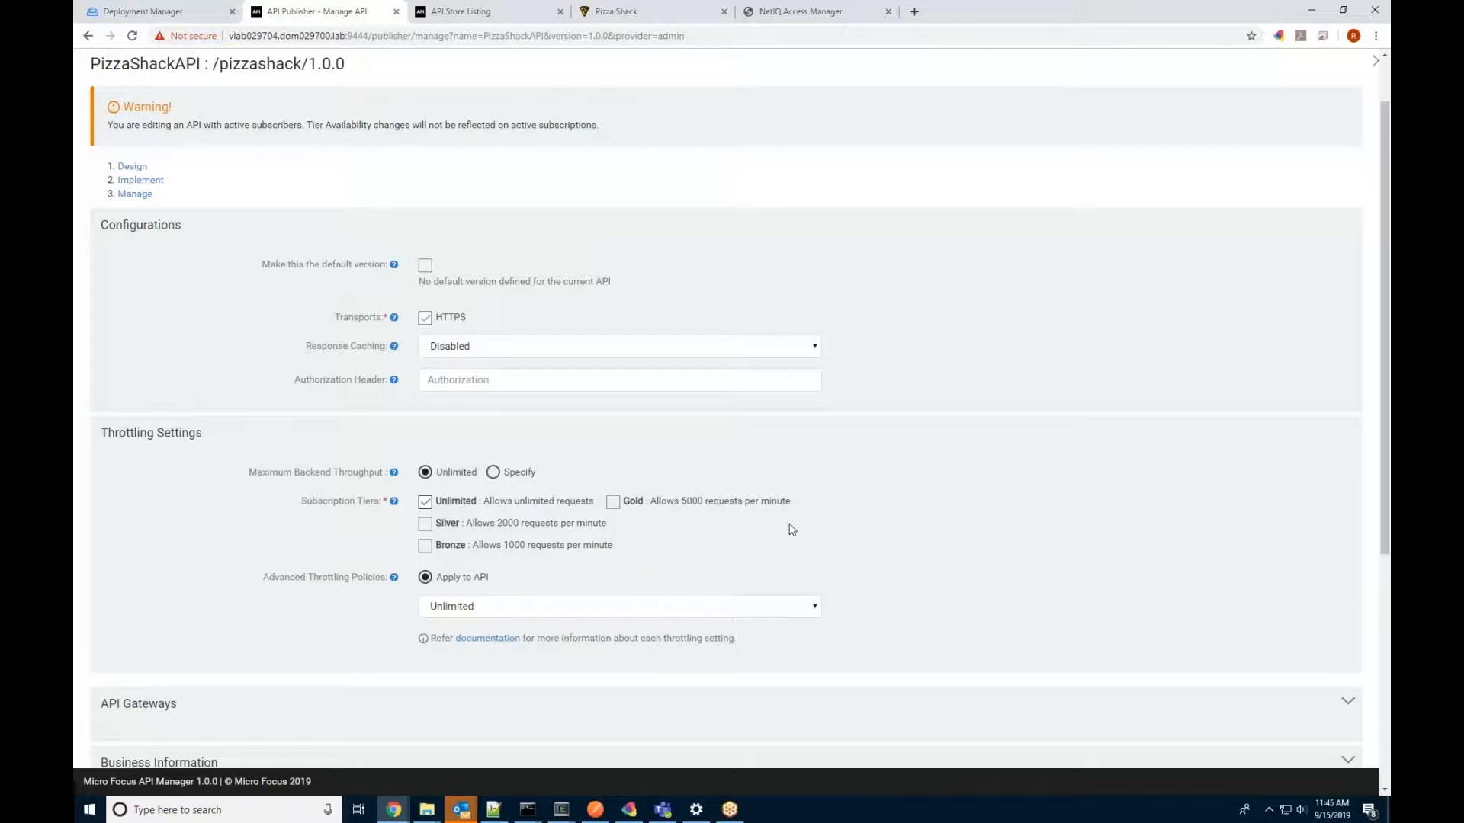
pyautogui.scroll(-2, 791, 529)
pyautogui.click(789, 468)
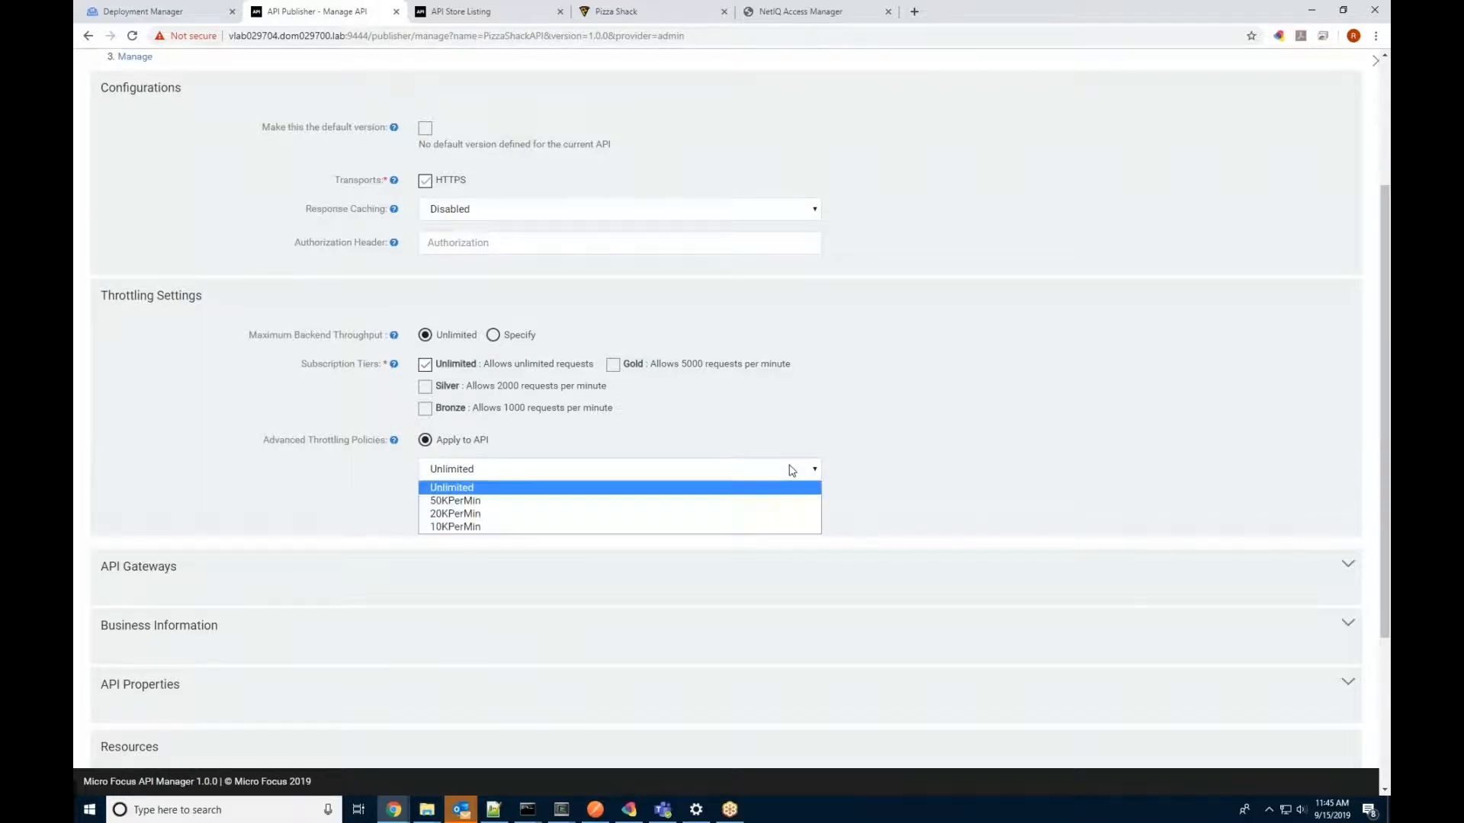
pyautogui.click(935, 425)
pyautogui.scroll(-3, 911, 483)
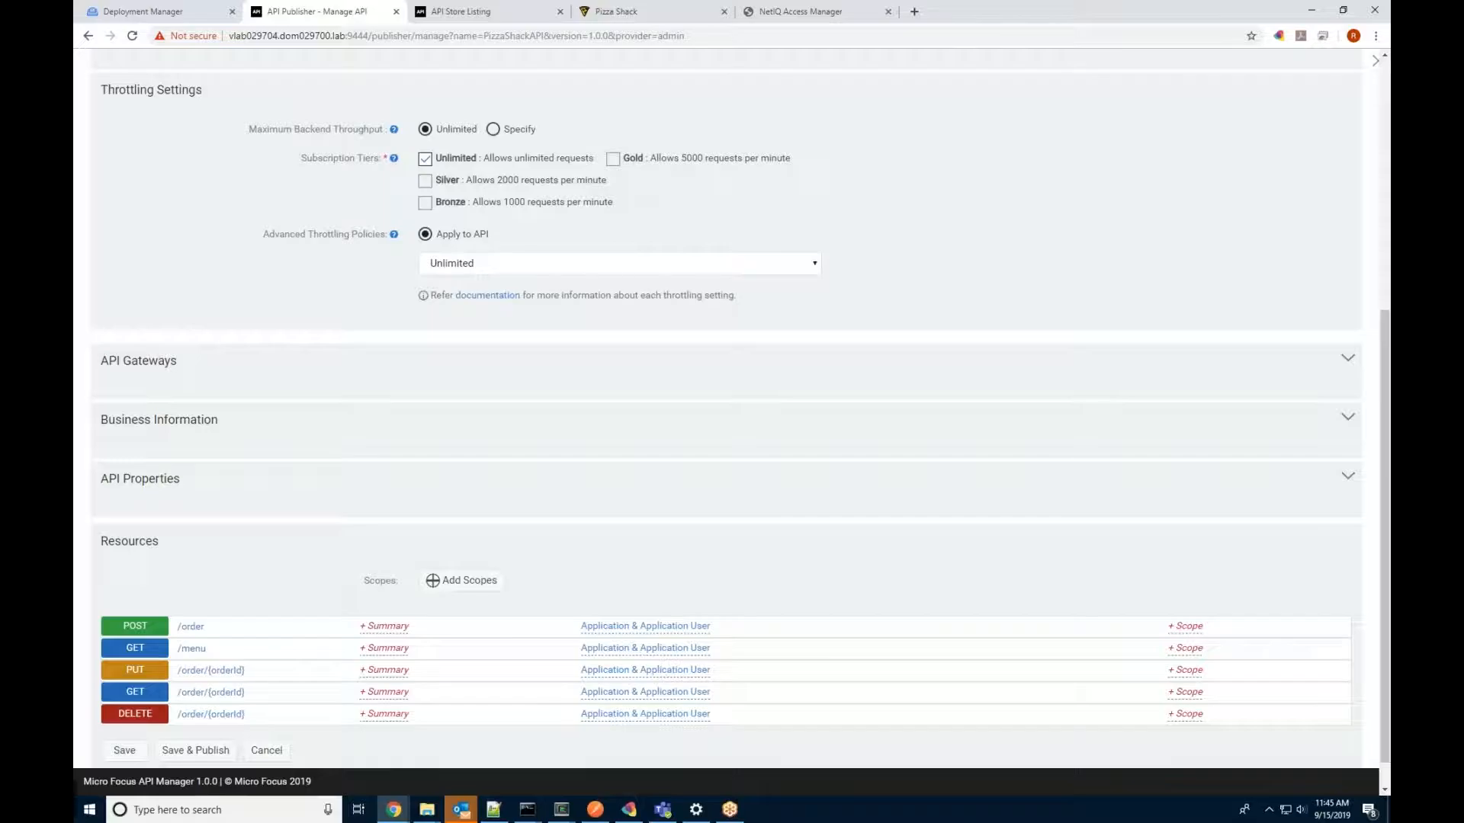
pyautogui.scroll(-1, 917, 484)
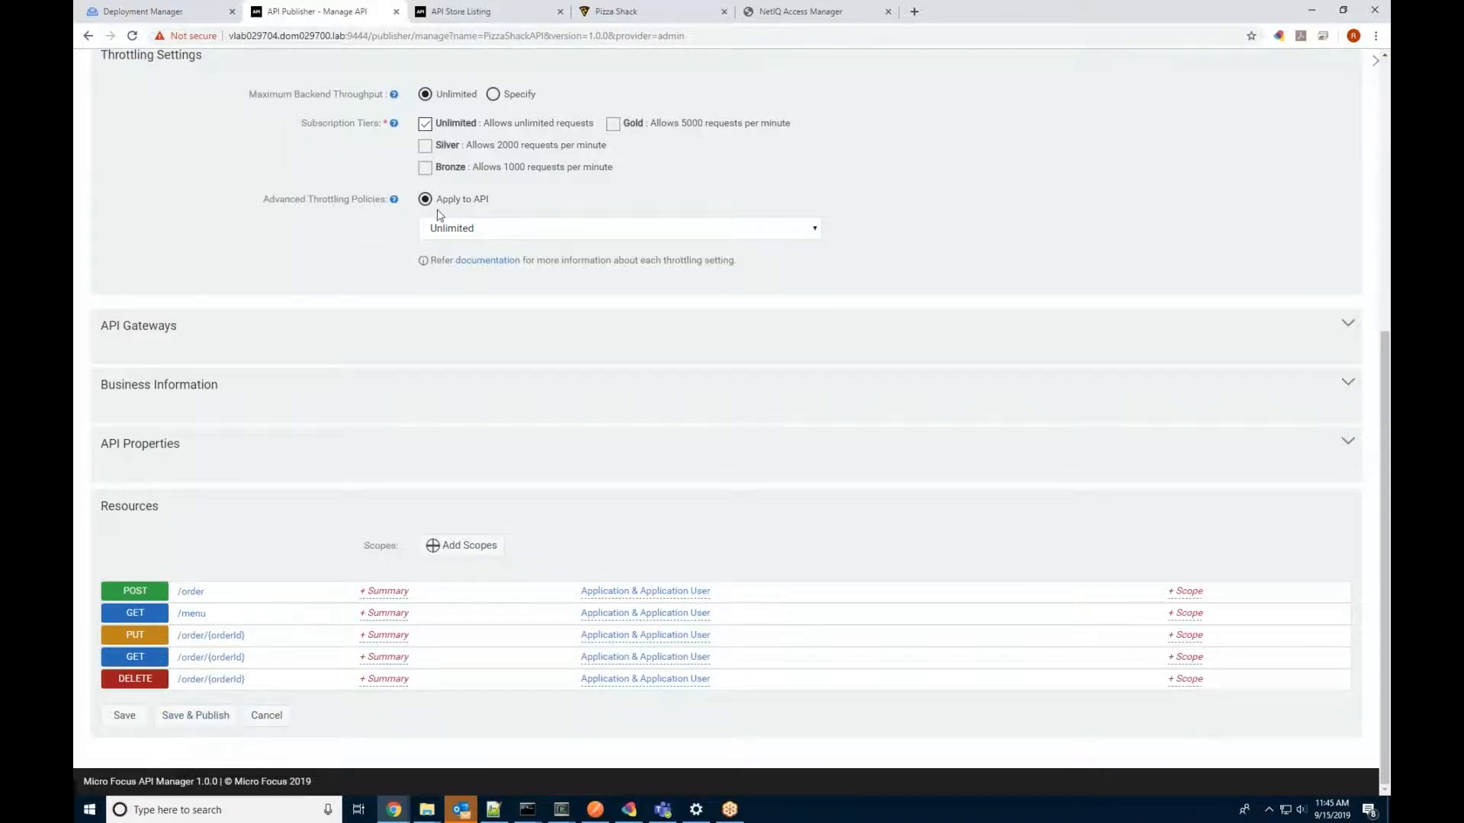
# Step: Open PizzaShackAPI in API Store and sign in with the admin credentials
pyautogui.click(502, 12)
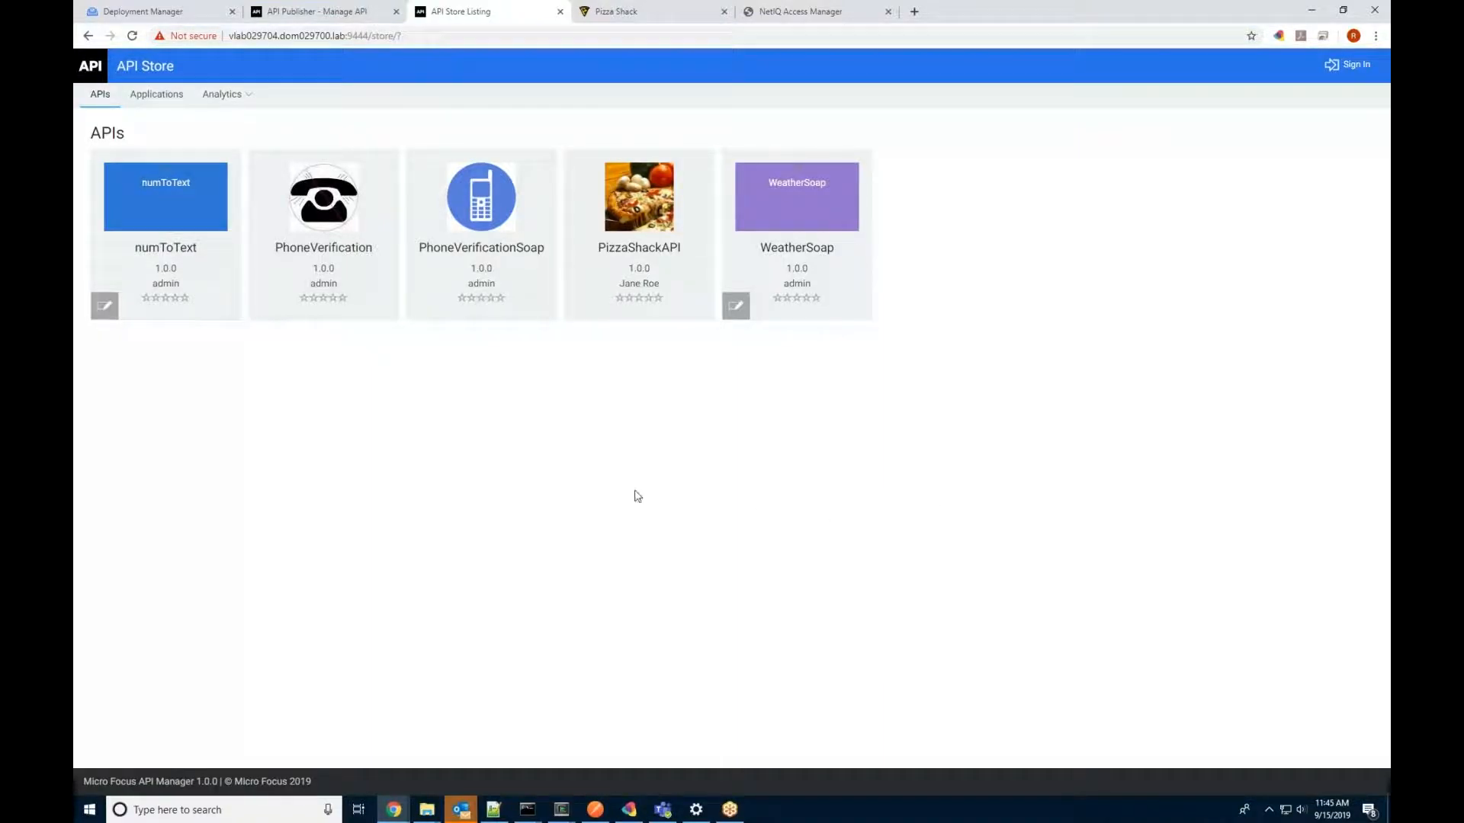
pyautogui.click(624, 224)
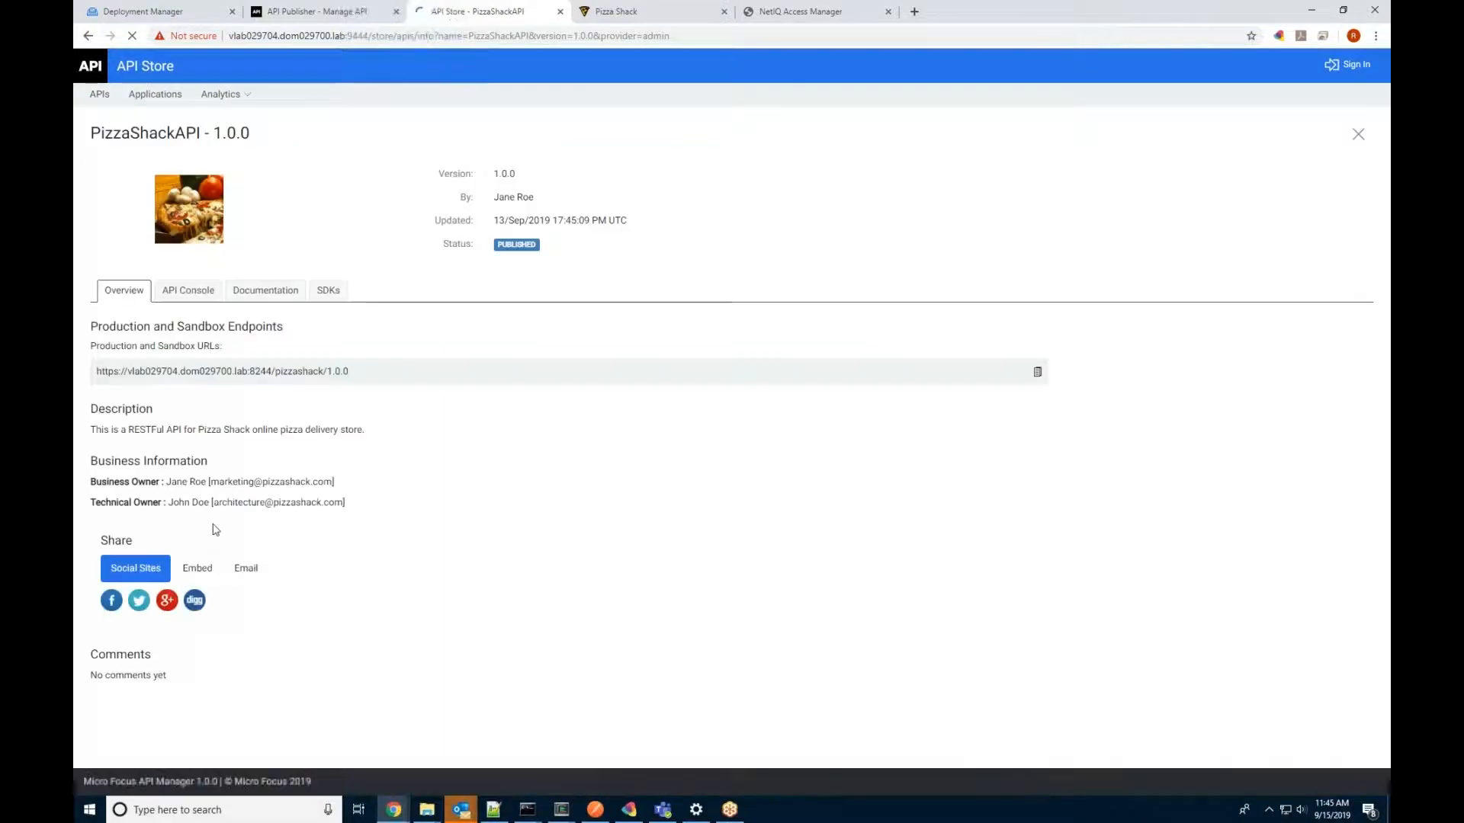
pyautogui.click(1349, 64)
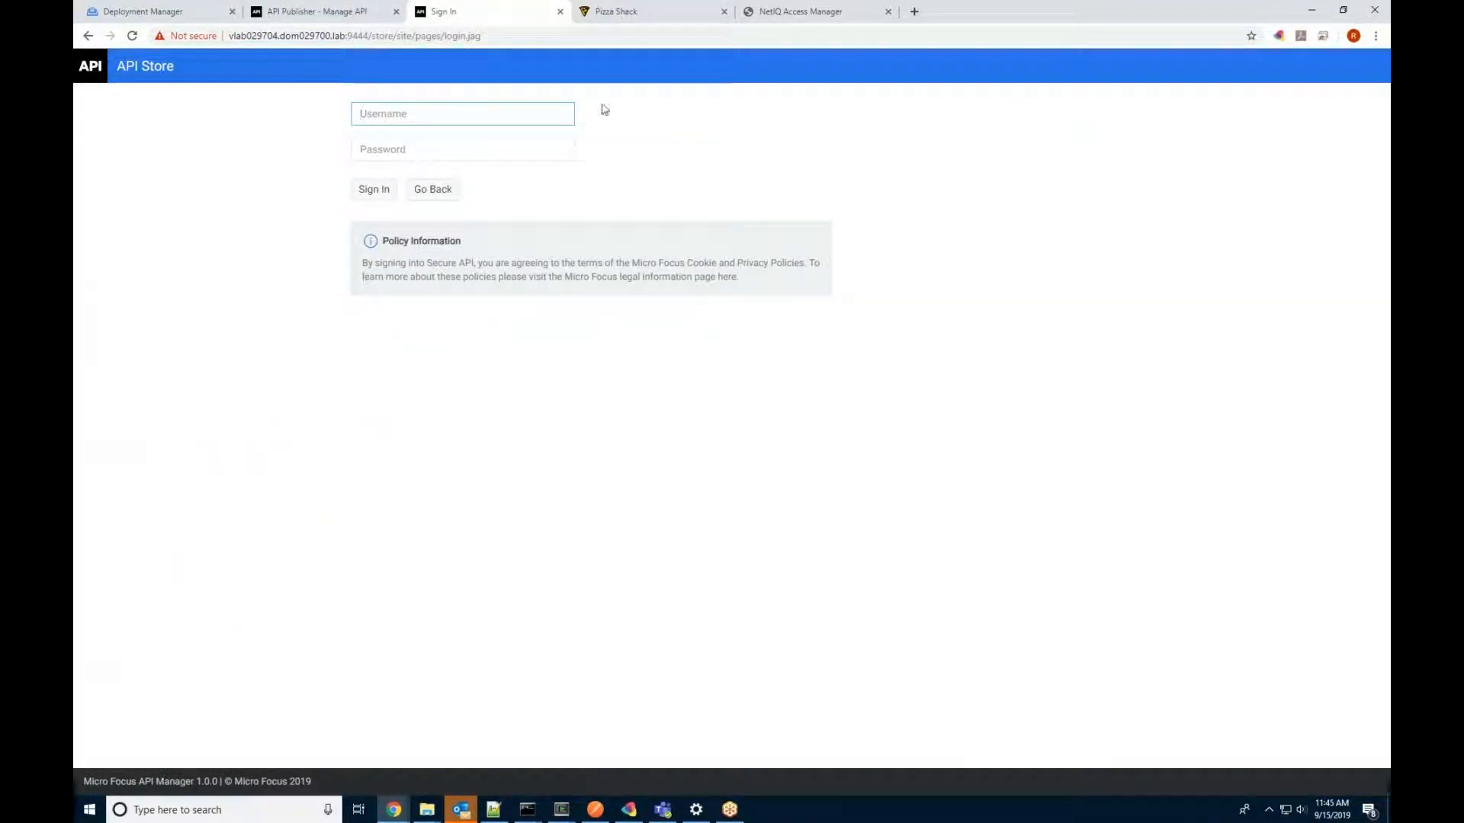
pyautogui.write('admin')
pyautogui.press('Tab')
pyautogui.write('admin')
pyautogui.press('Return')
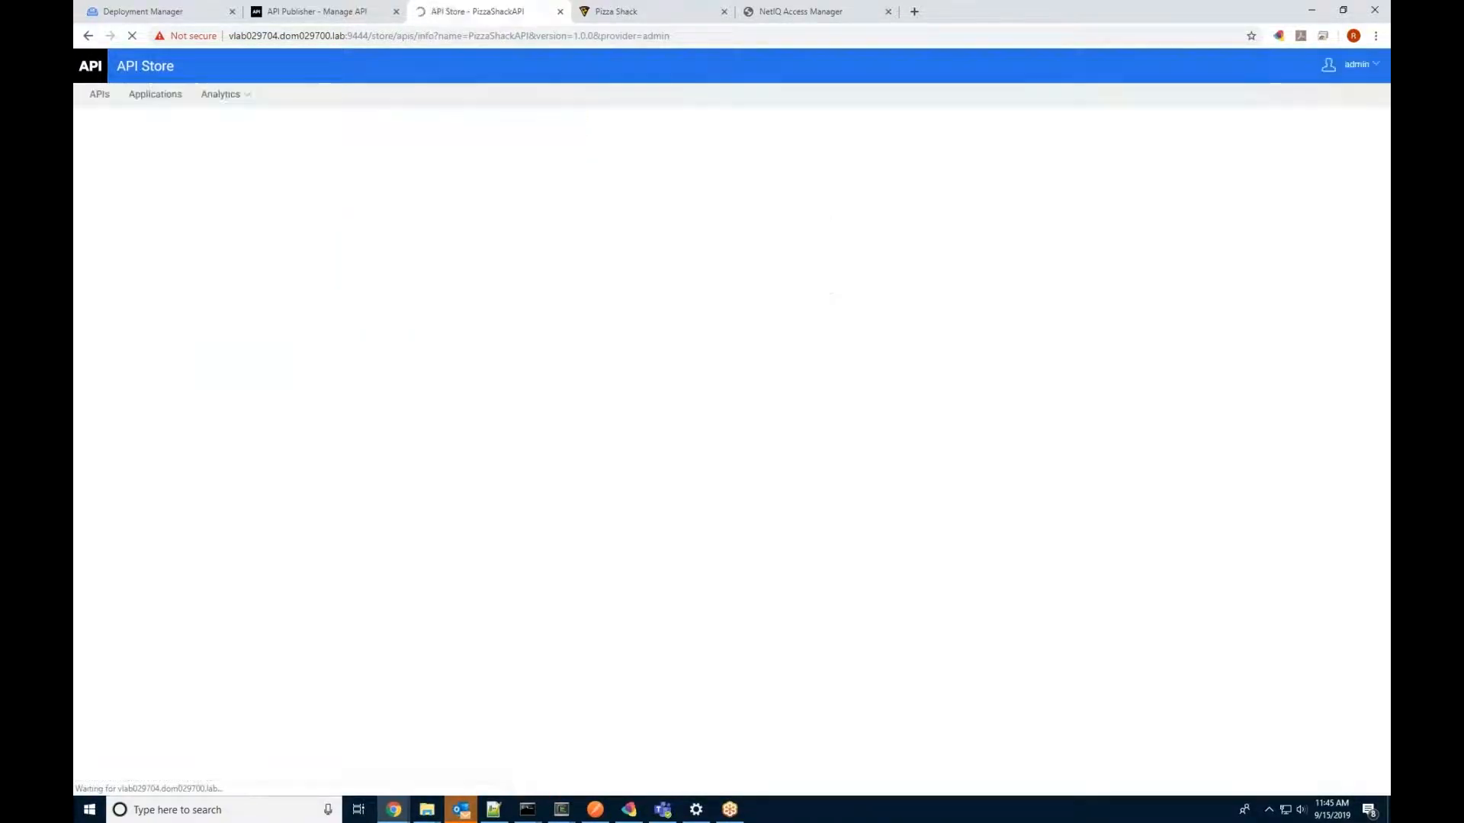
# Step: Check the Pizza application's four API subscriptions, then return to the five-API listing
pyautogui.click(168, 99)
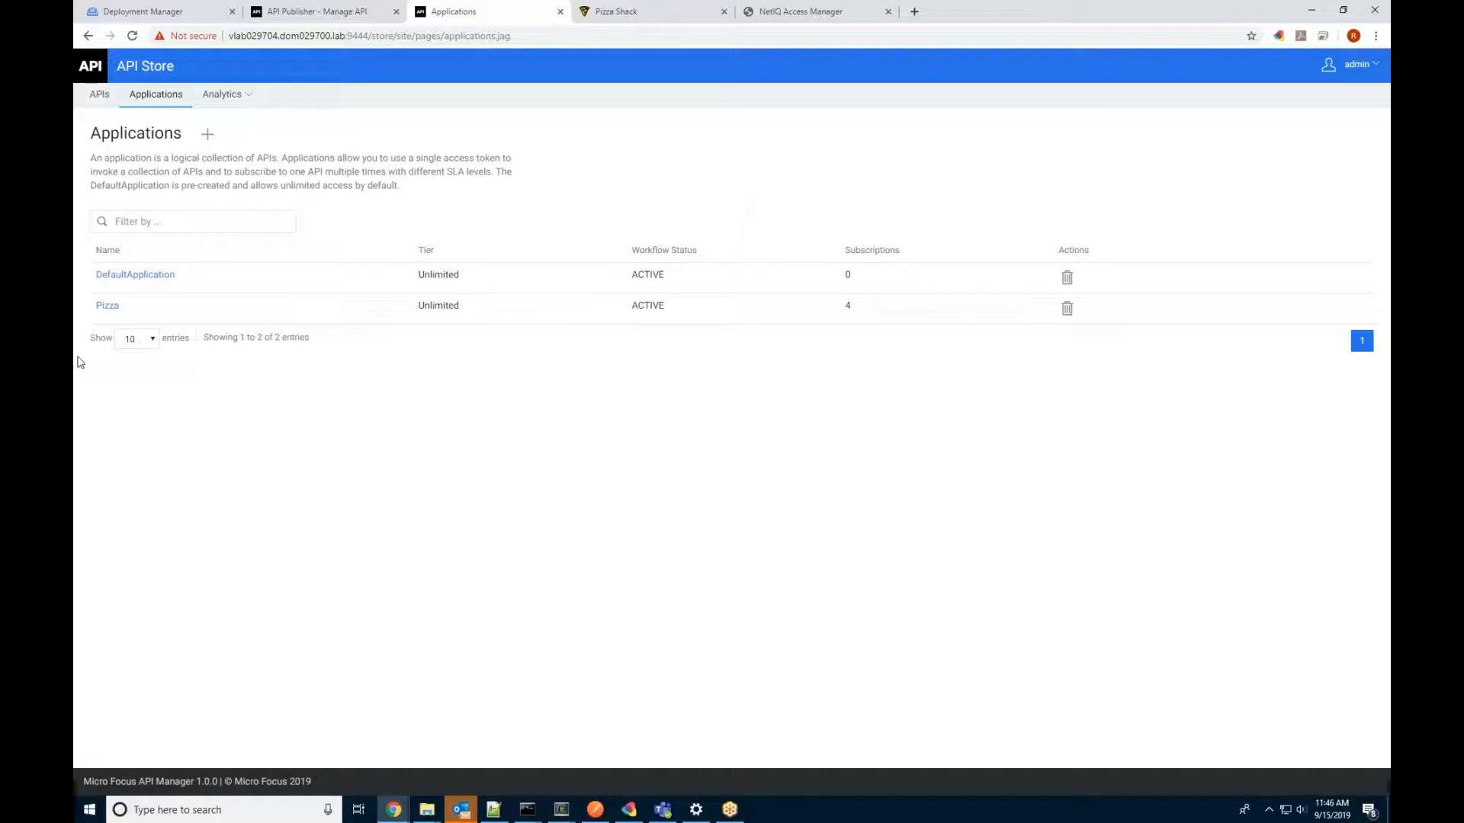
pyautogui.click(104, 306)
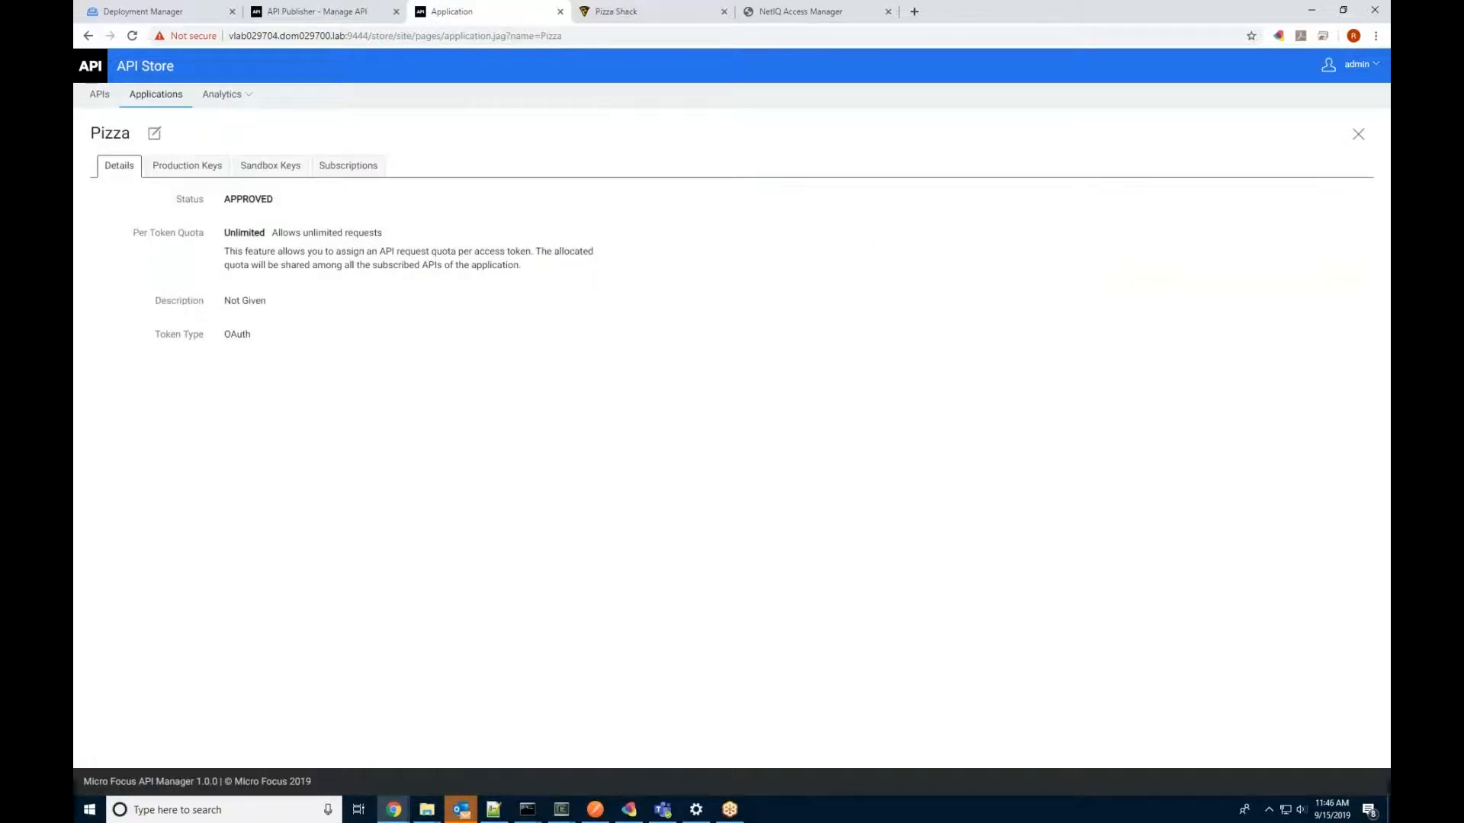
pyautogui.click(348, 165)
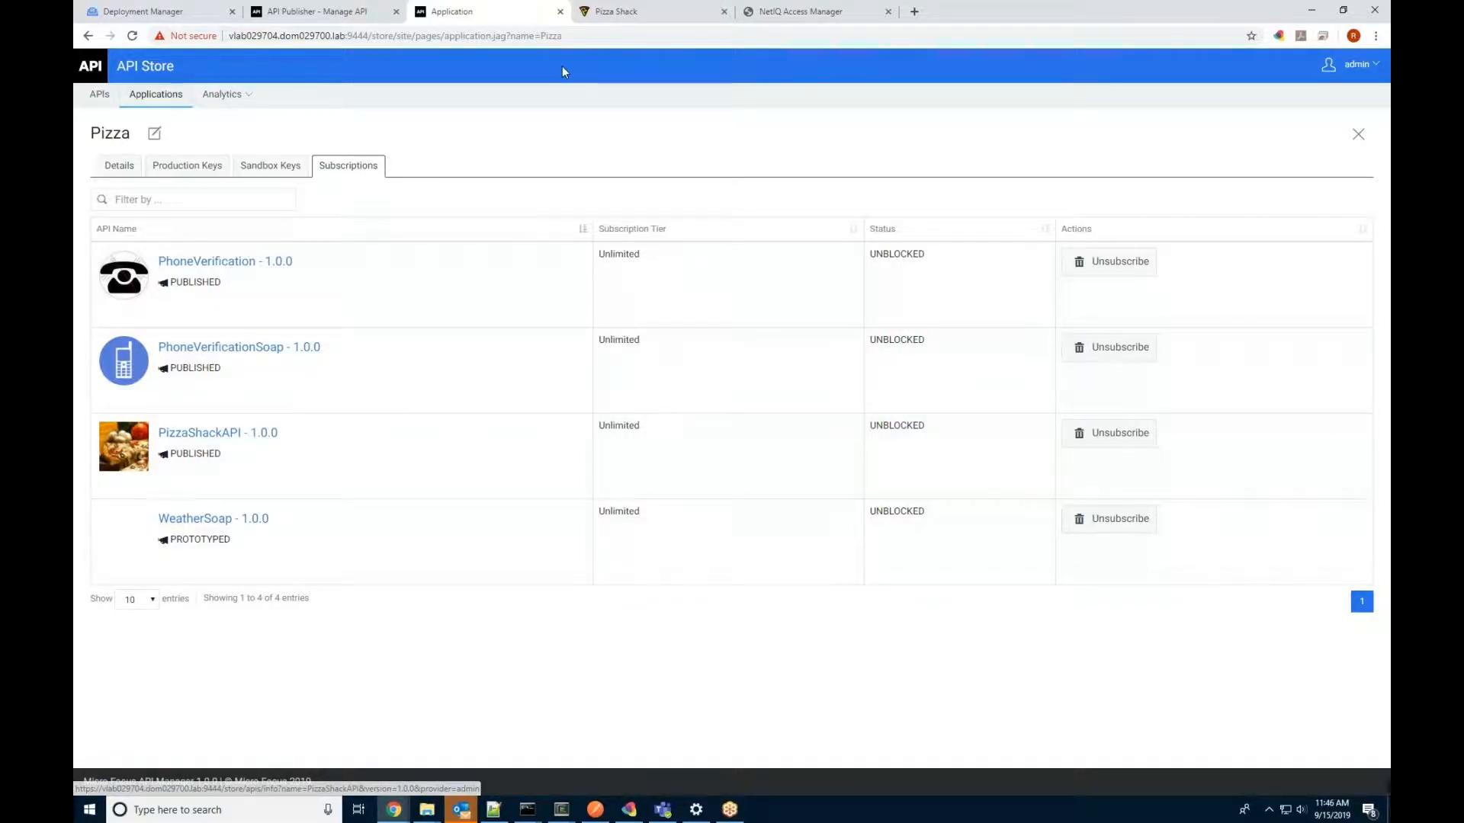
pyautogui.click(100, 94)
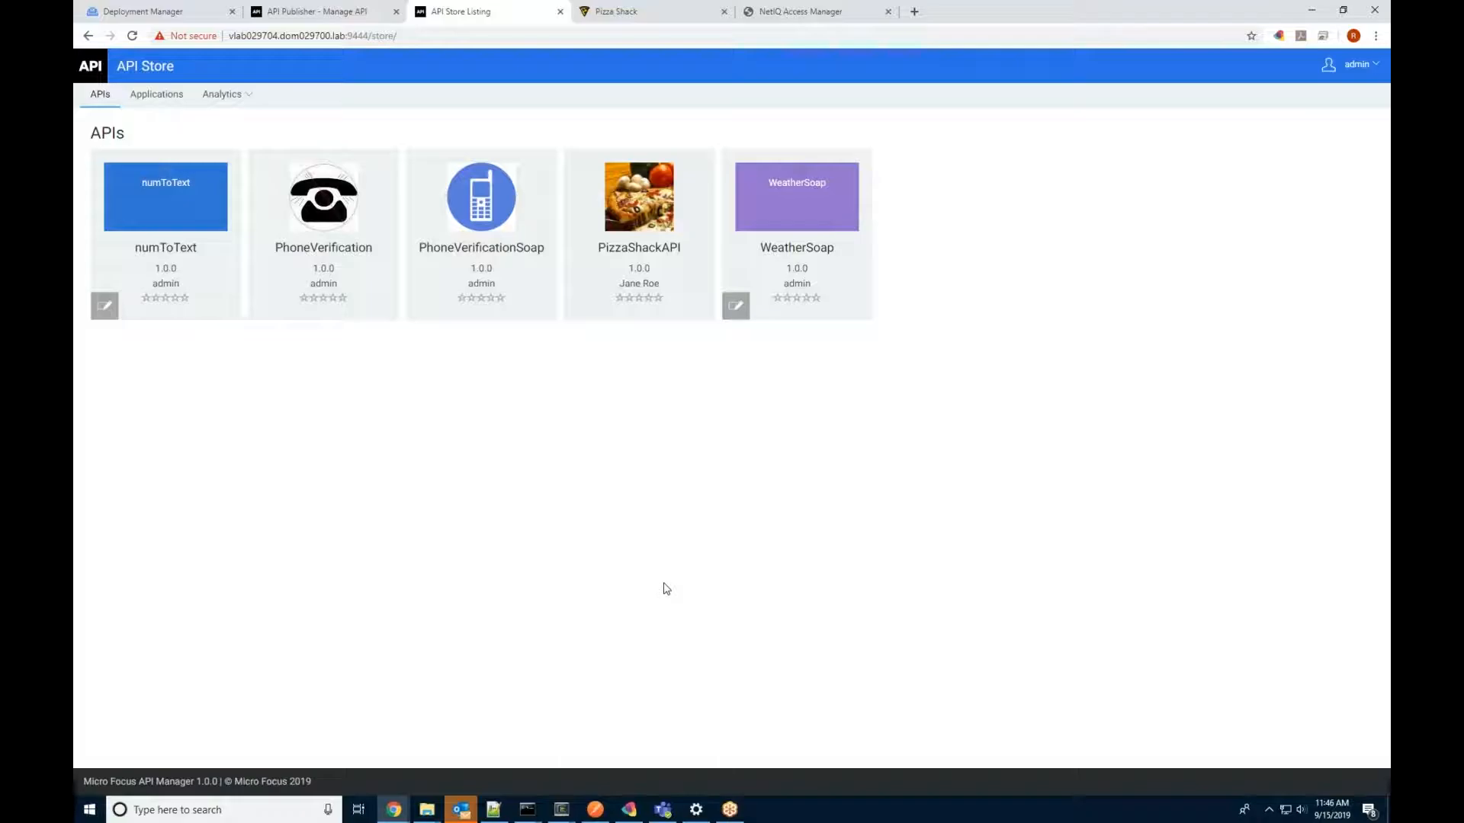
# Step: Sign in to Pizza Shack through the Access Manager form with the user's username and password
pyautogui.click(645, 9)
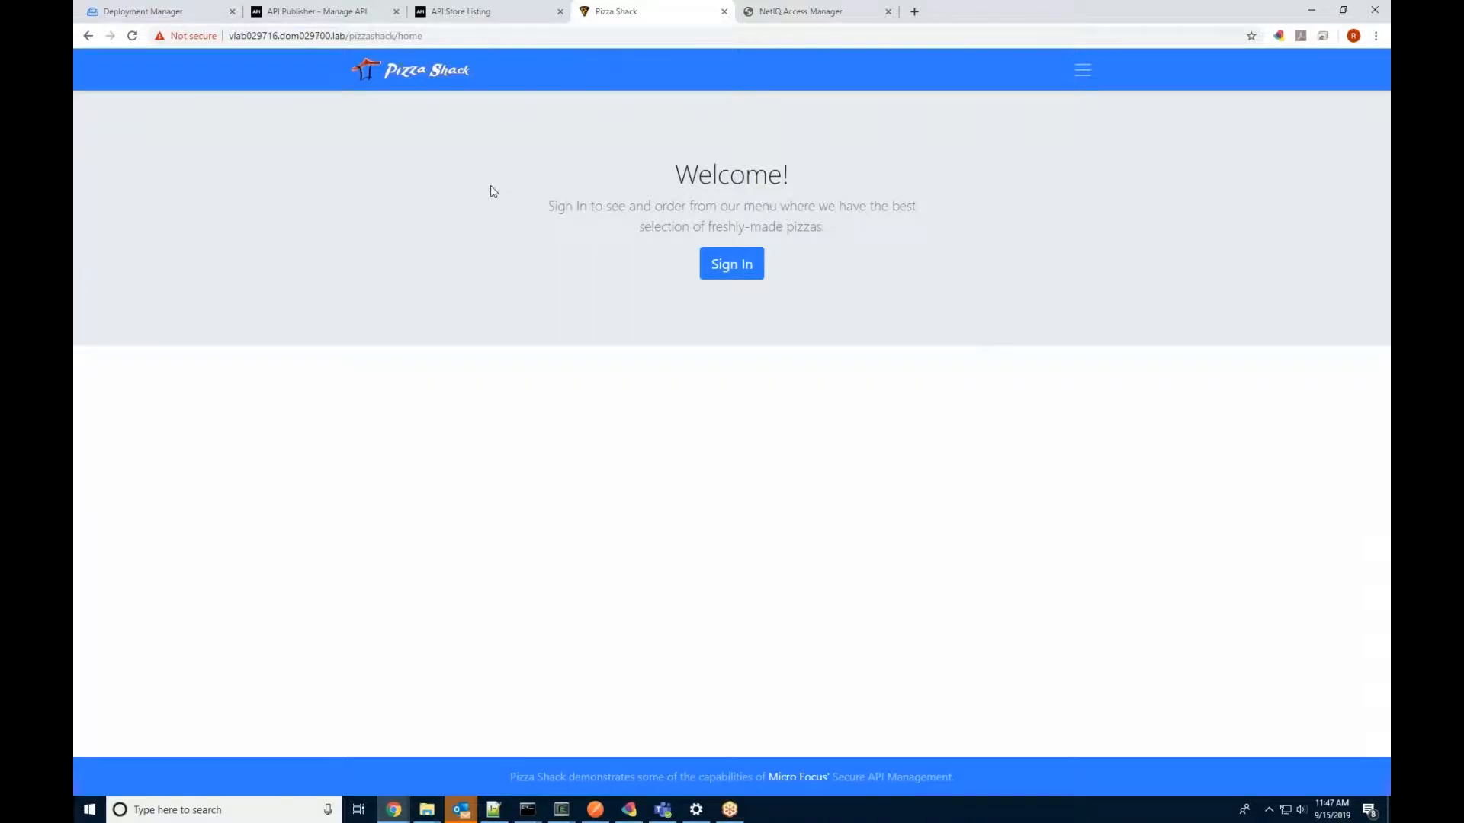
pyautogui.click(754, 265)
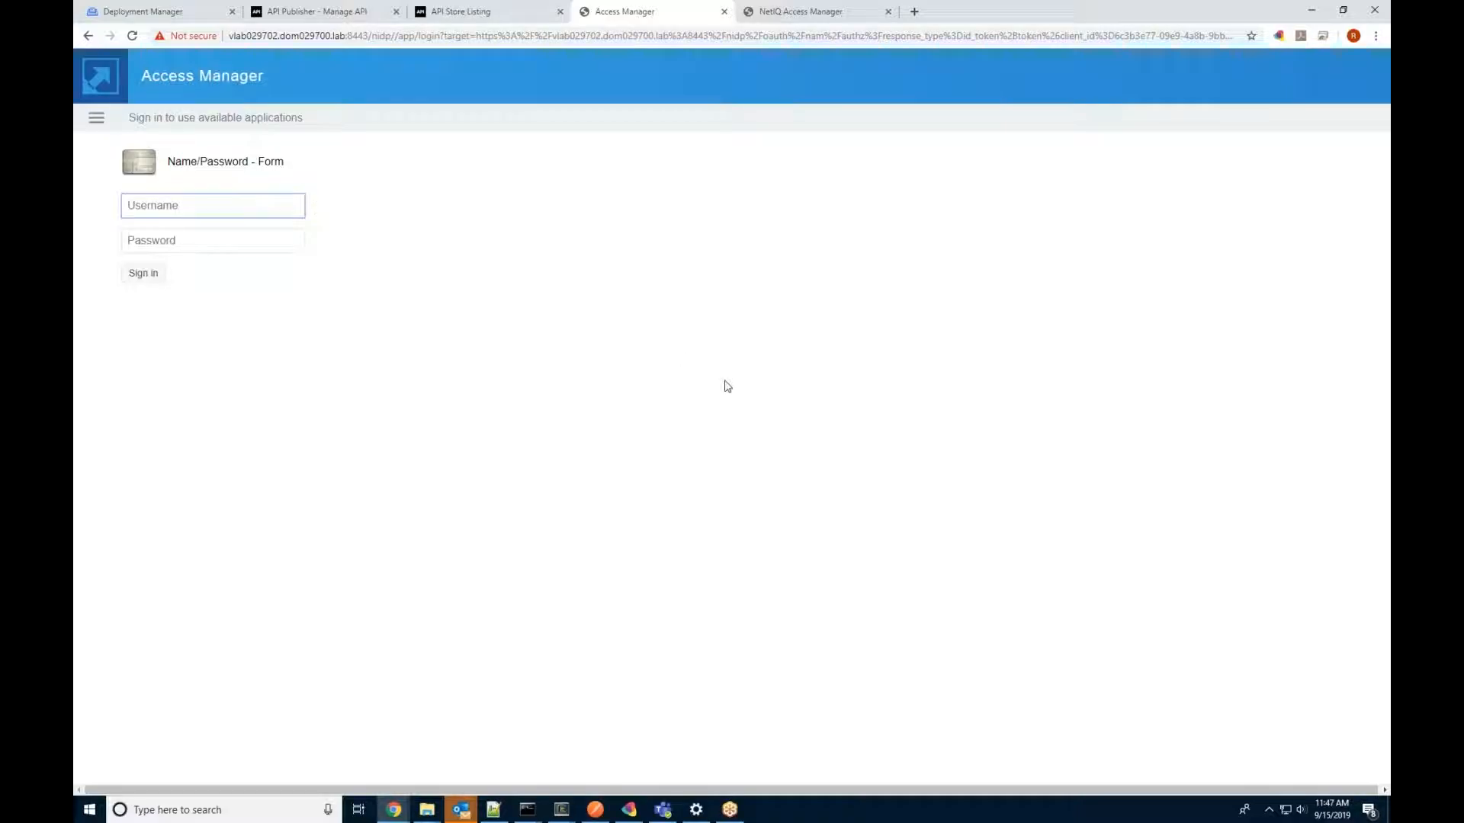
pyautogui.write('User3')
pyautogui.press('Tab')
pyautogui.write('••••••')
pyautogui.click(156, 276)
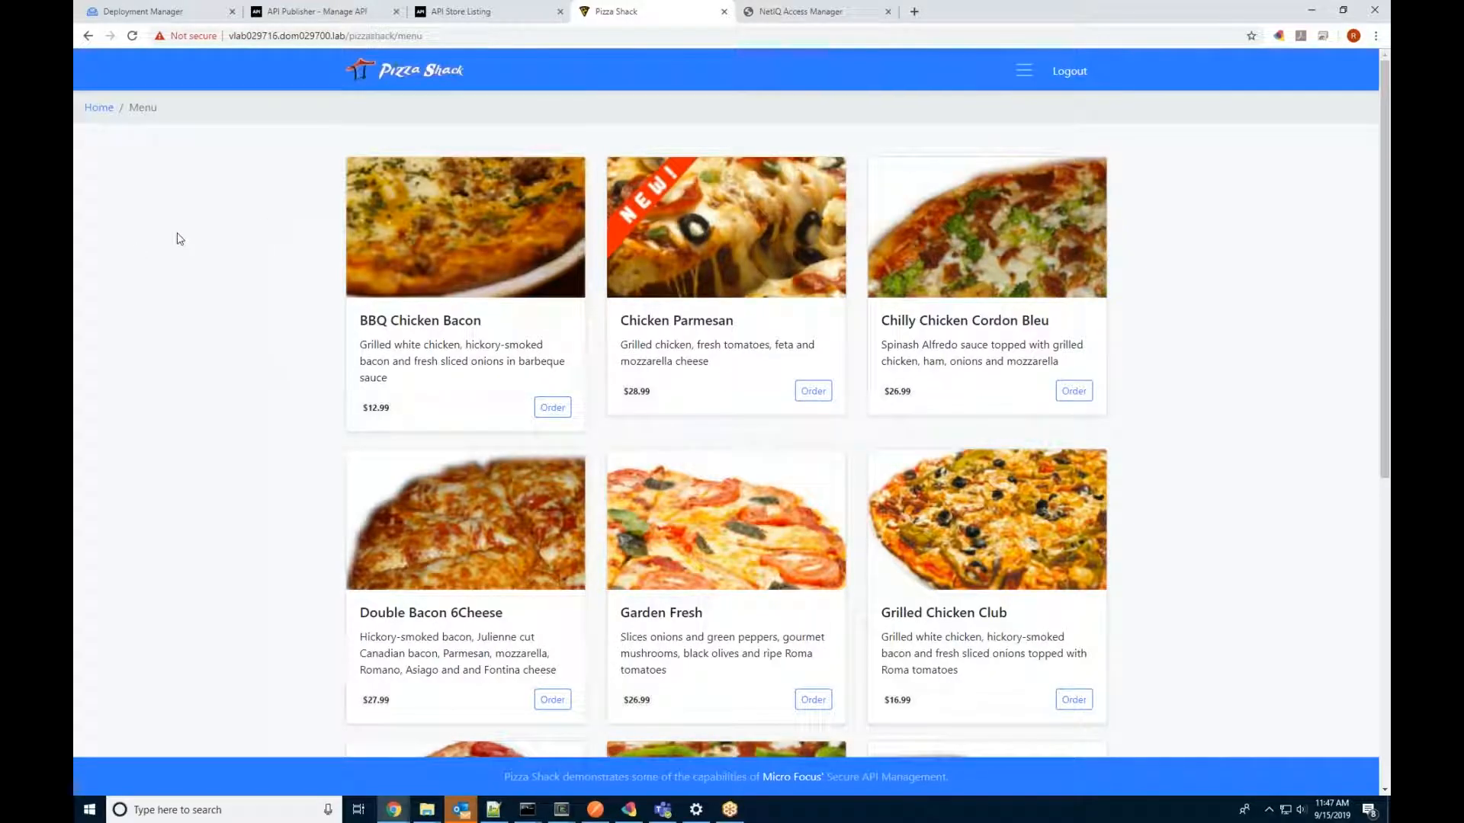
# Step: Browse the ten-pizza menu and order the Double Bacon 6Cheese pizza
pyautogui.scroll(-1, 680, 247)
pyautogui.scroll(-7, 680, 247)
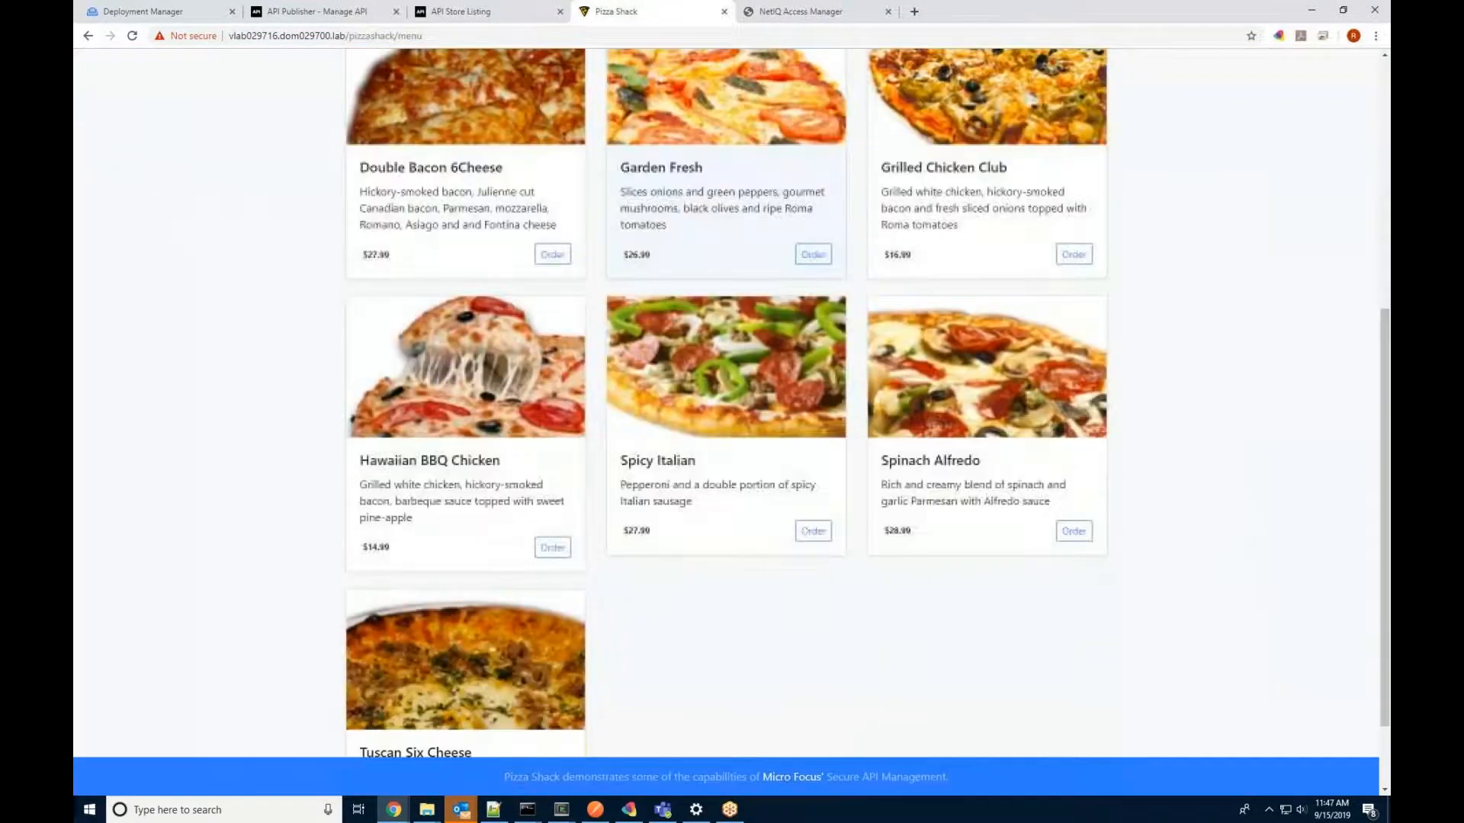
pyautogui.scroll(2, 326, 587)
pyautogui.scroll(5, 326, 587)
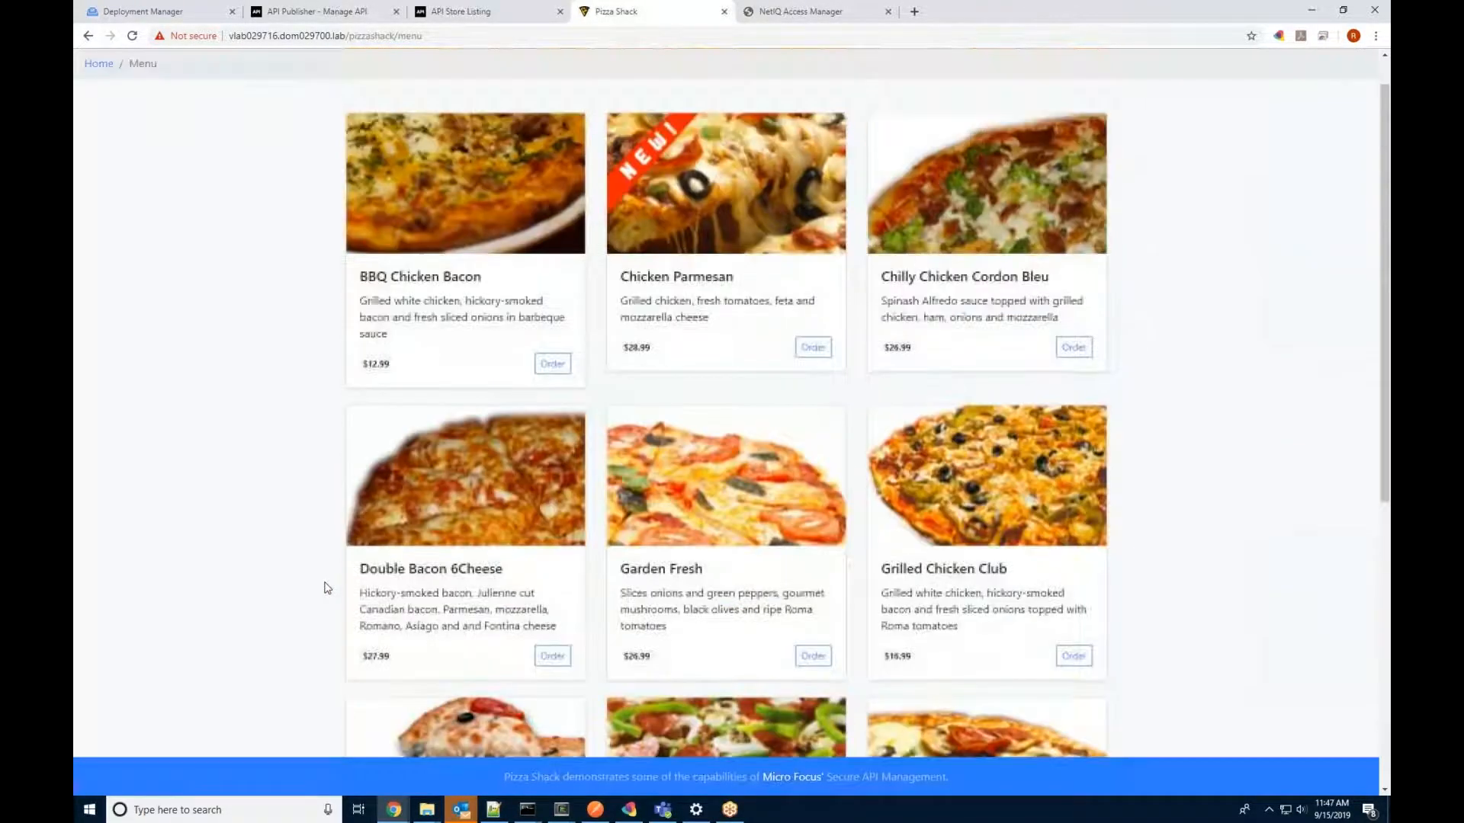
pyautogui.scroll(-3, 326, 587)
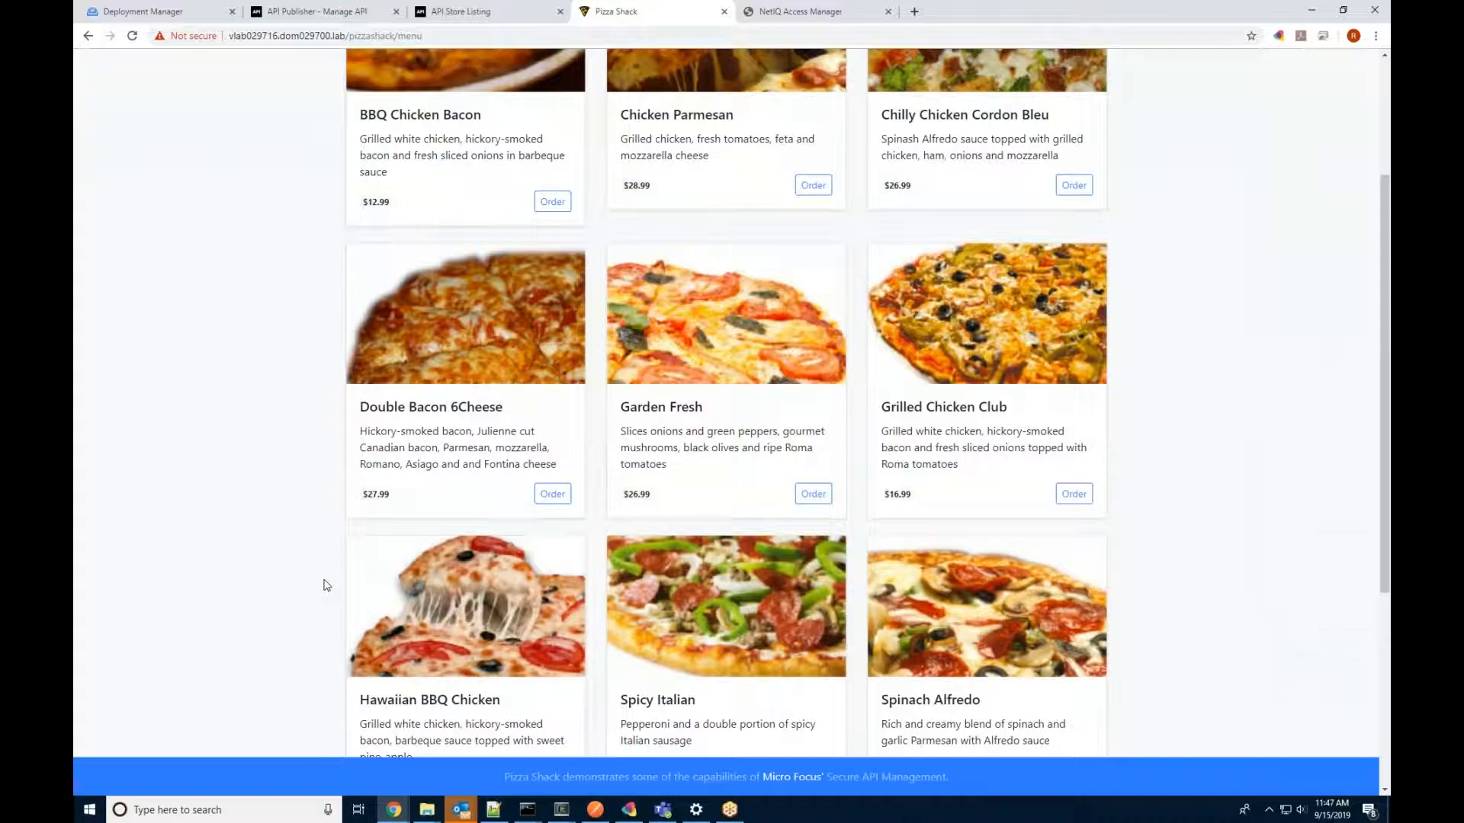
pyautogui.scroll(3, 326, 585)
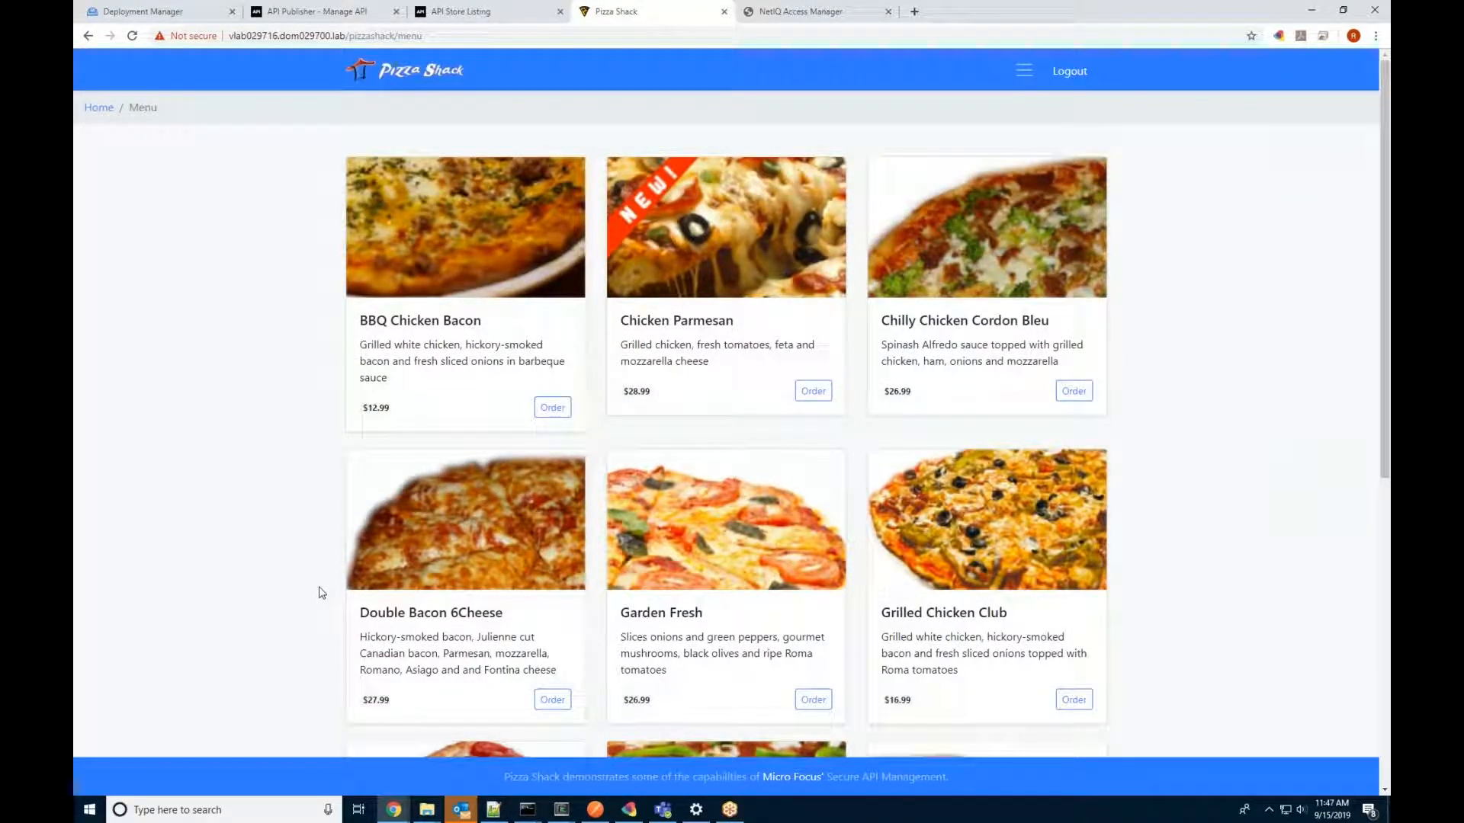
pyautogui.scroll(-2, 321, 593)
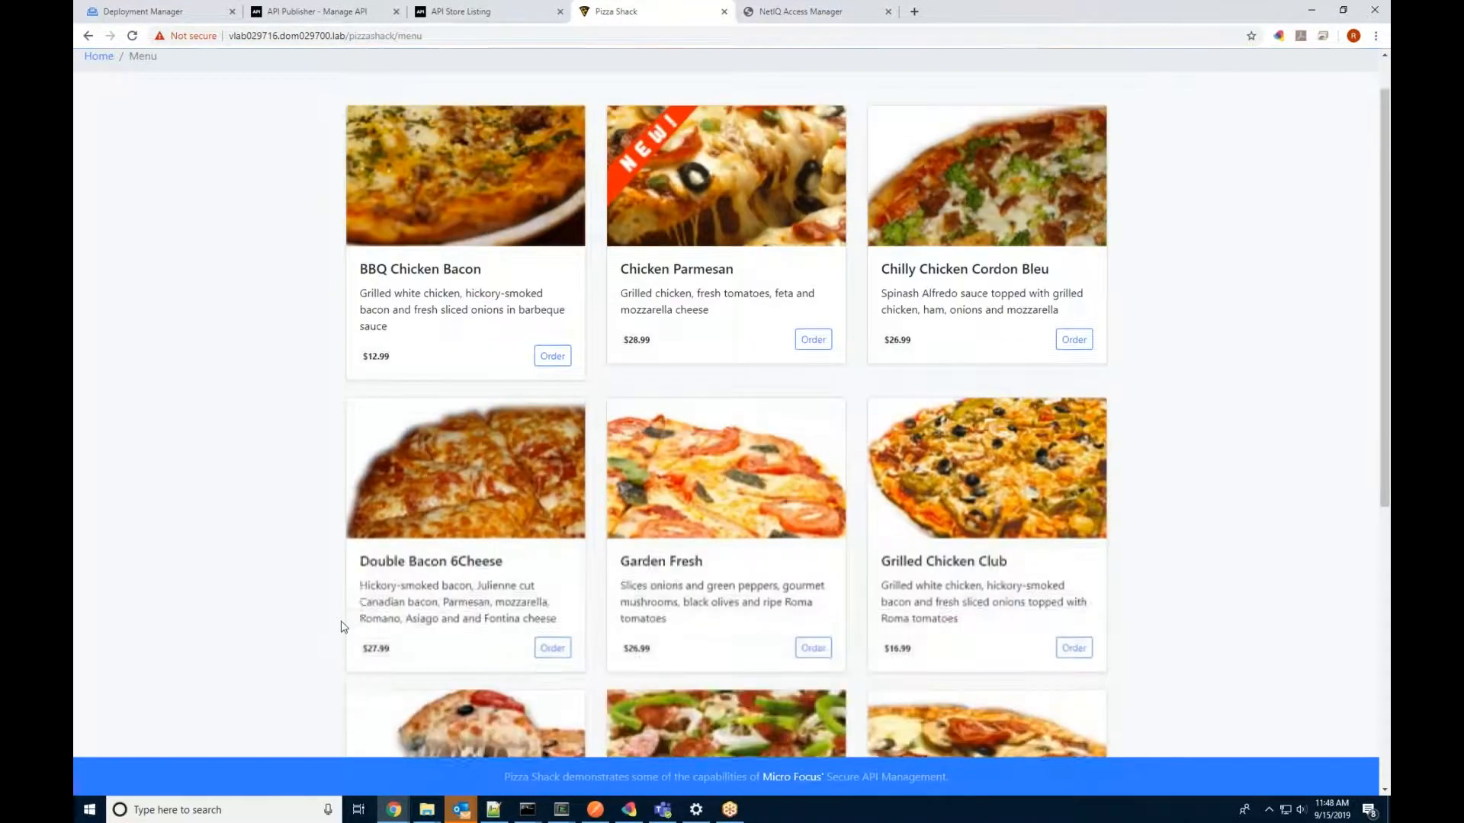
pyautogui.click(559, 565)
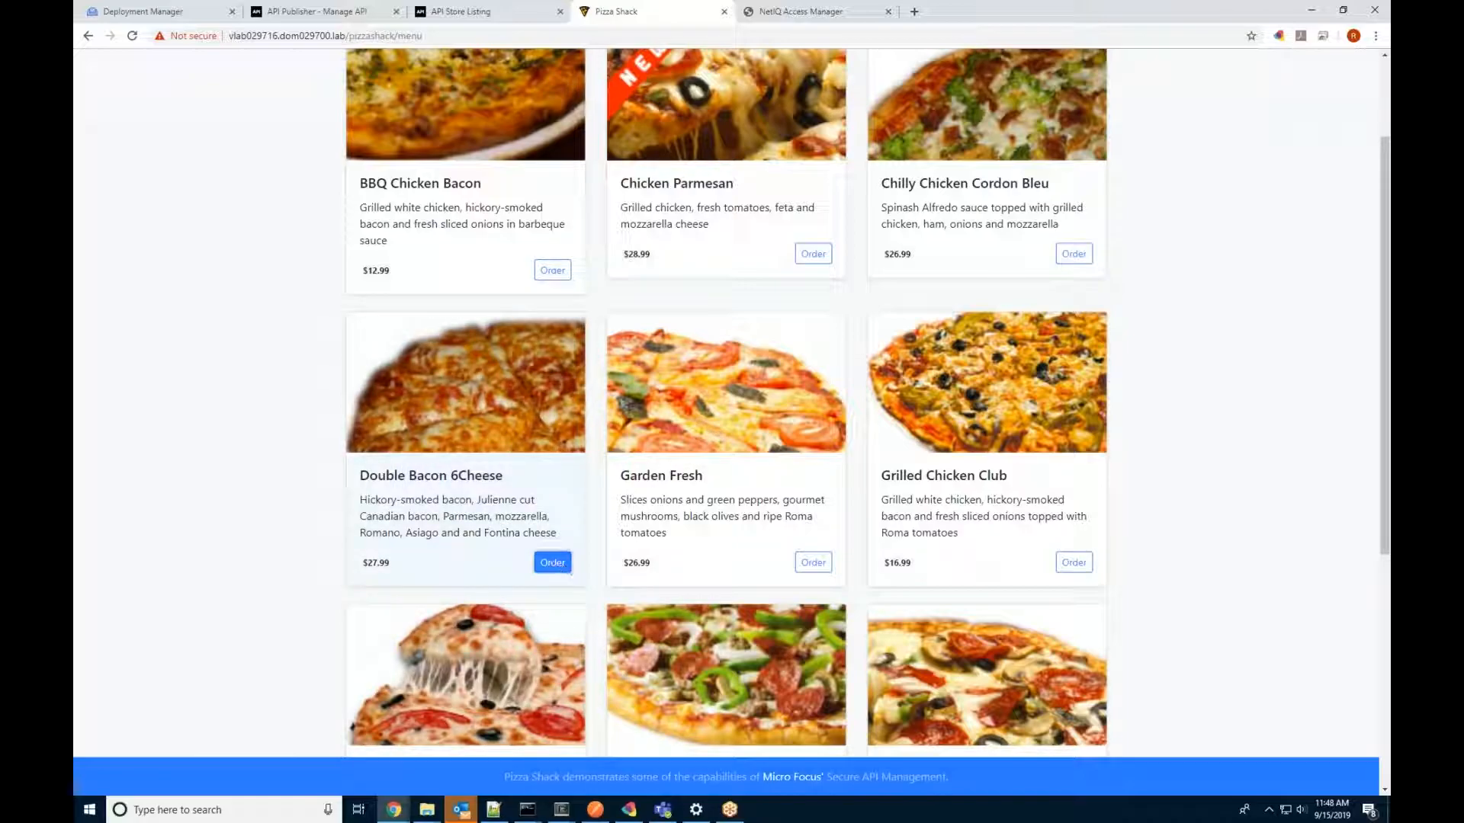
# Step: Enter the cardholder's name and the card number in the Pizza Shack payment form
pyautogui.click(163, 215)
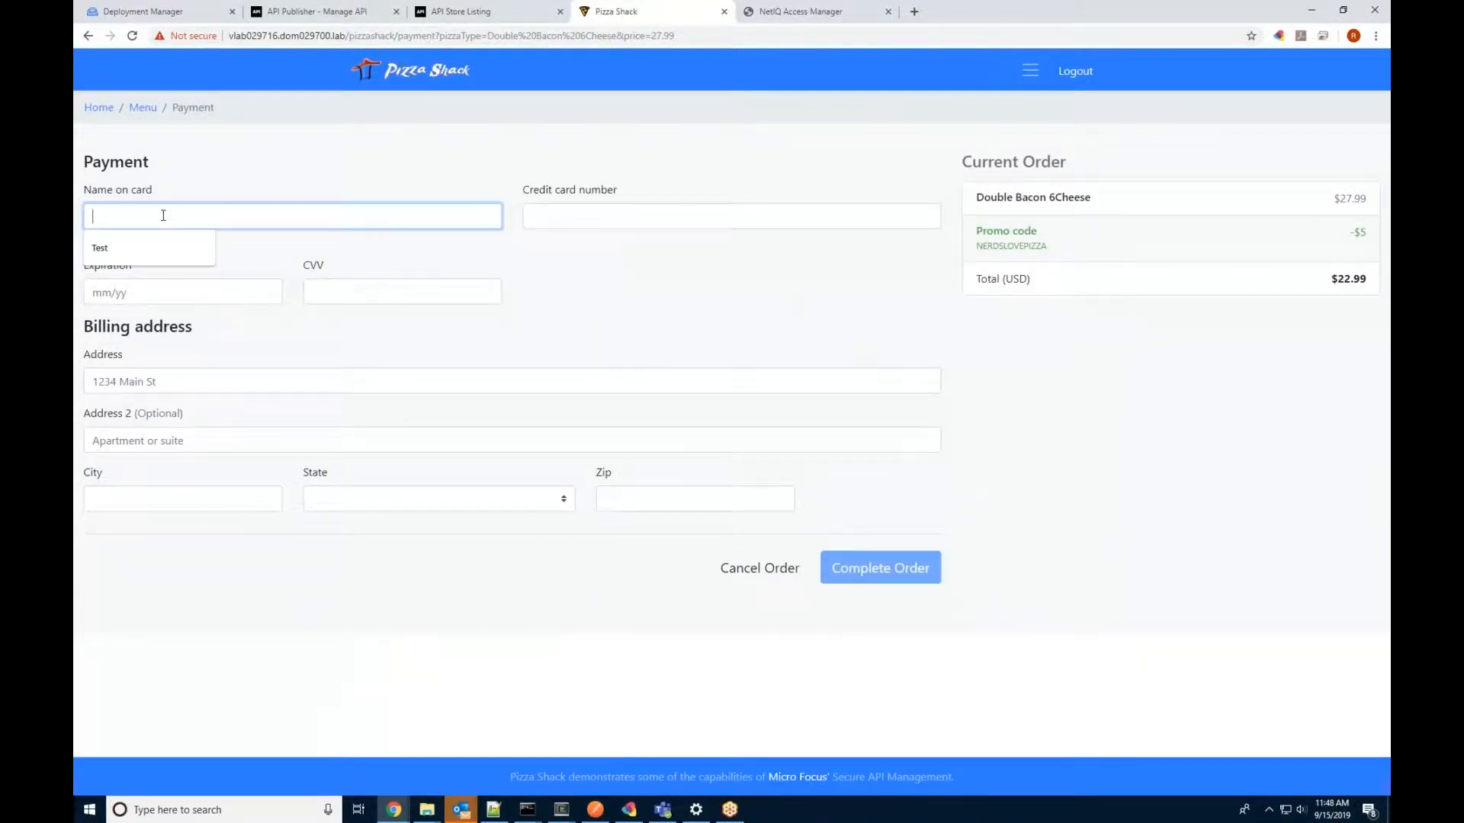
pyautogui.click(332, 135)
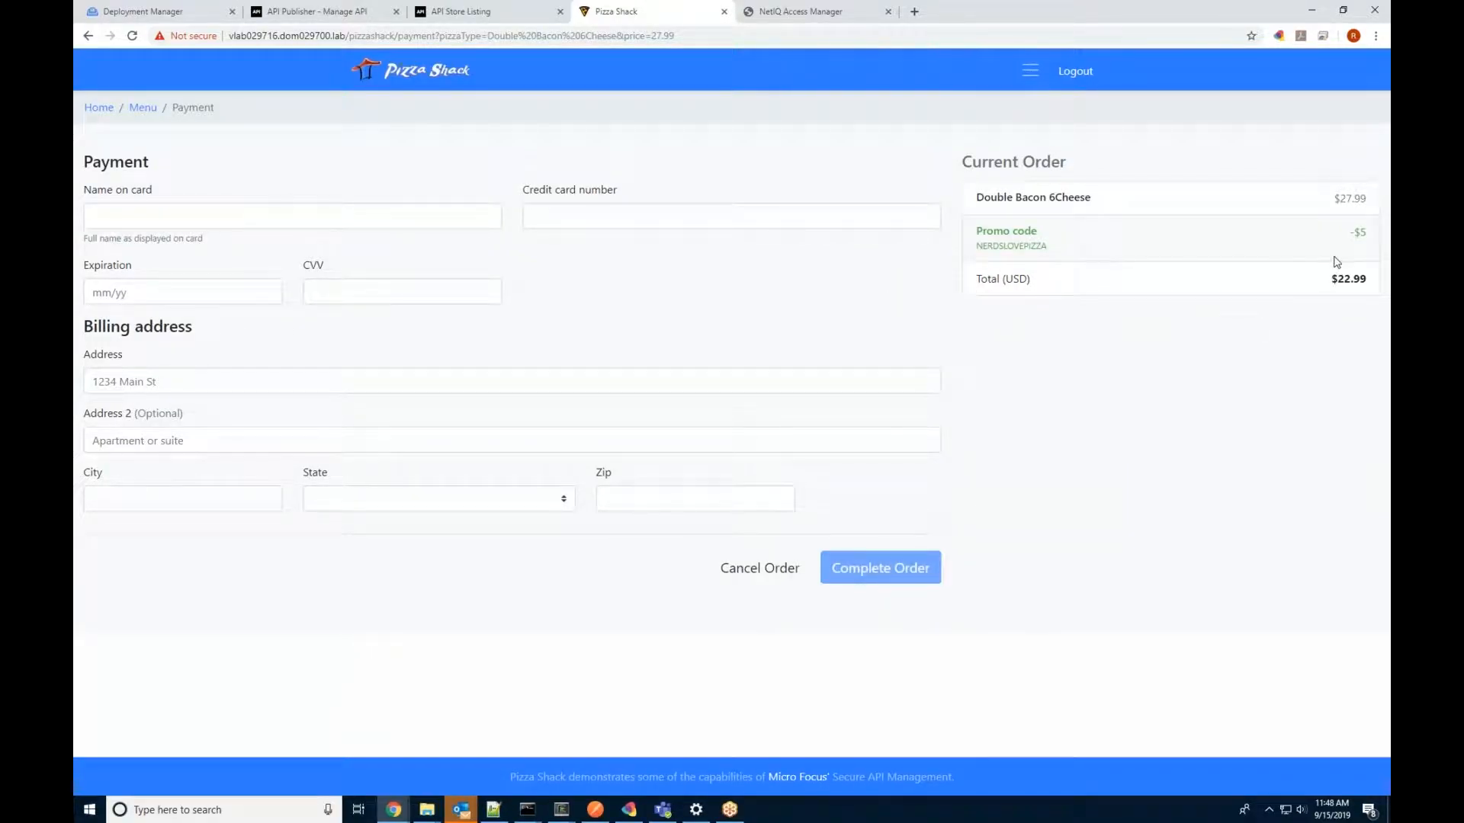
pyautogui.doubleClick(1351, 278)
pyautogui.tripleClick(1118, 203)
pyautogui.click(243, 216)
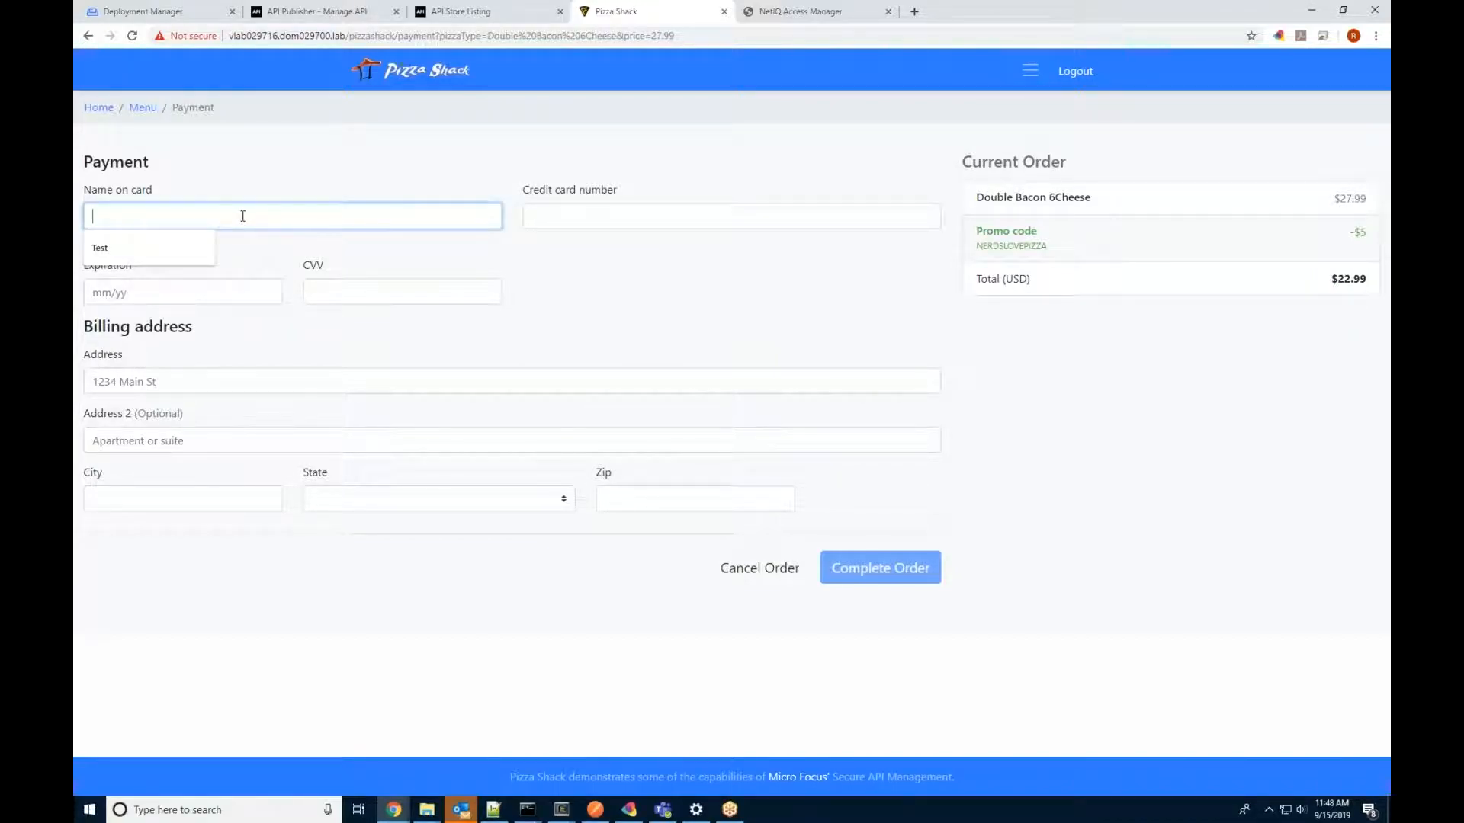
pyautogui.press('Tab')
pyautogui.write('11111')
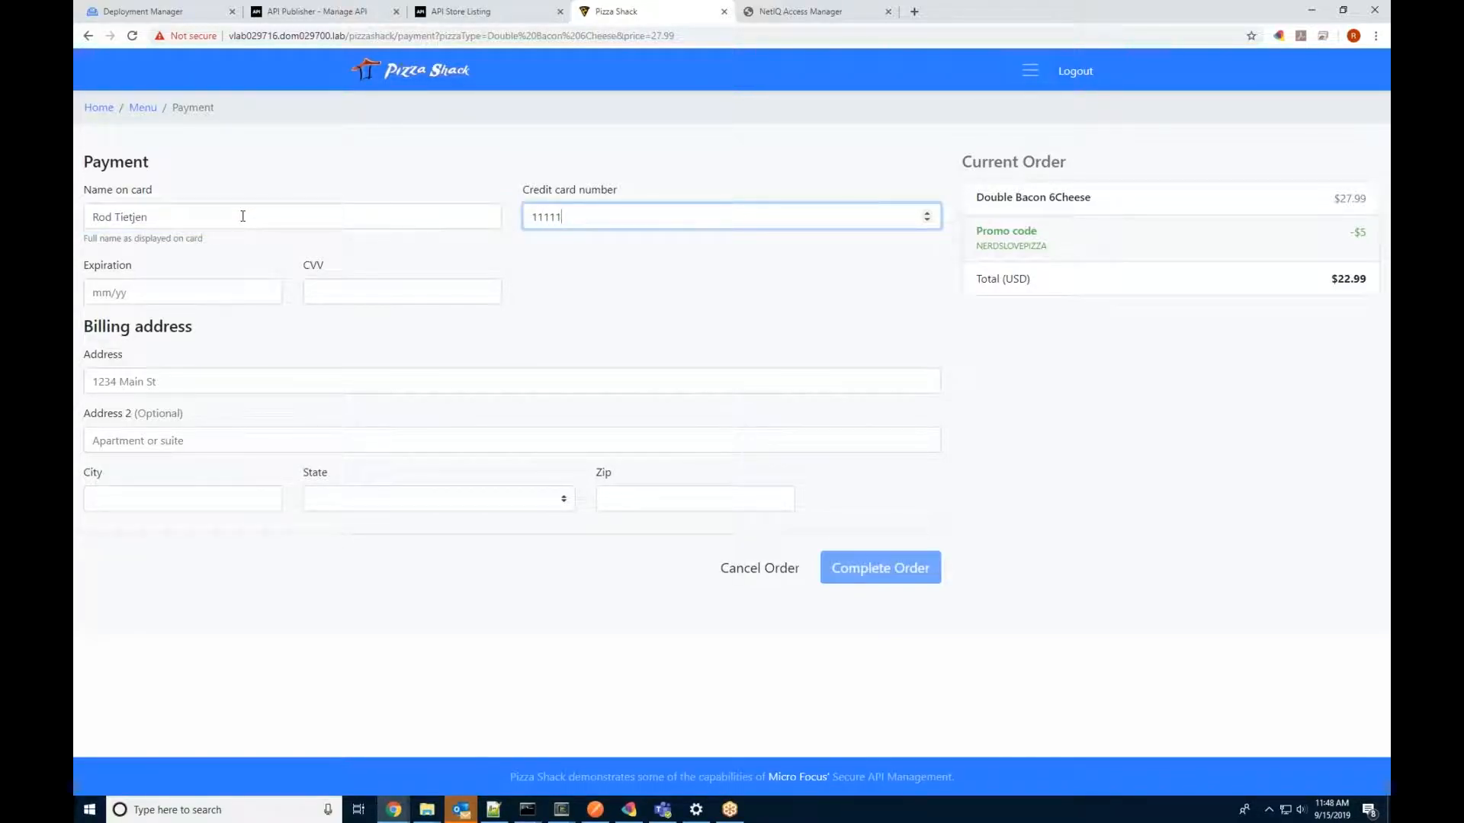
pyautogui.write('1111111111')
# Step: Fill expiry 01/22 from autofill, enter the CVV, and choose the saved billing address
pyautogui.click(135, 285)
pyautogui.click(124, 328)
pyautogui.click(397, 282)
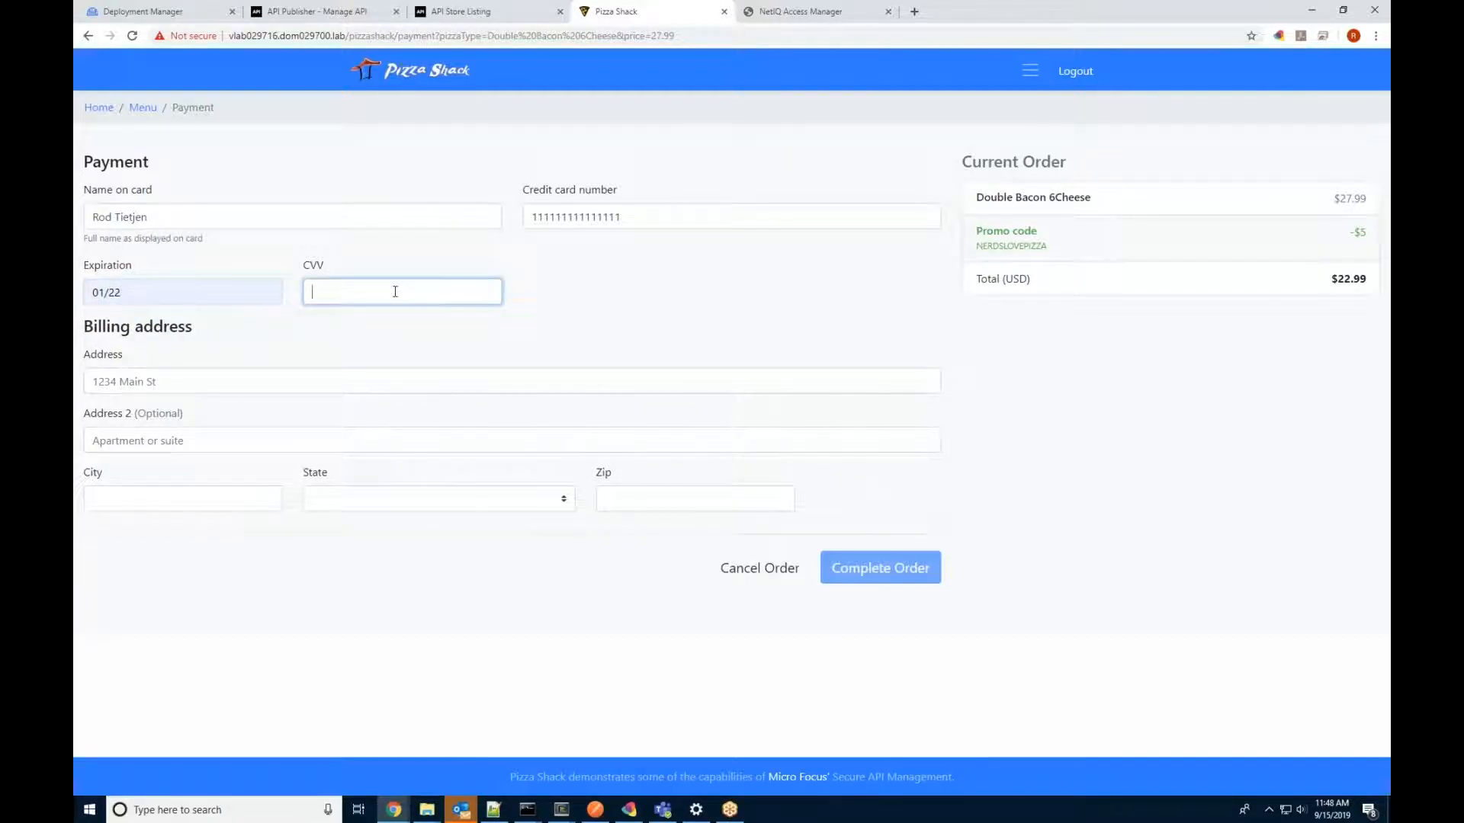
pyautogui.click(245, 381)
pyautogui.click(154, 415)
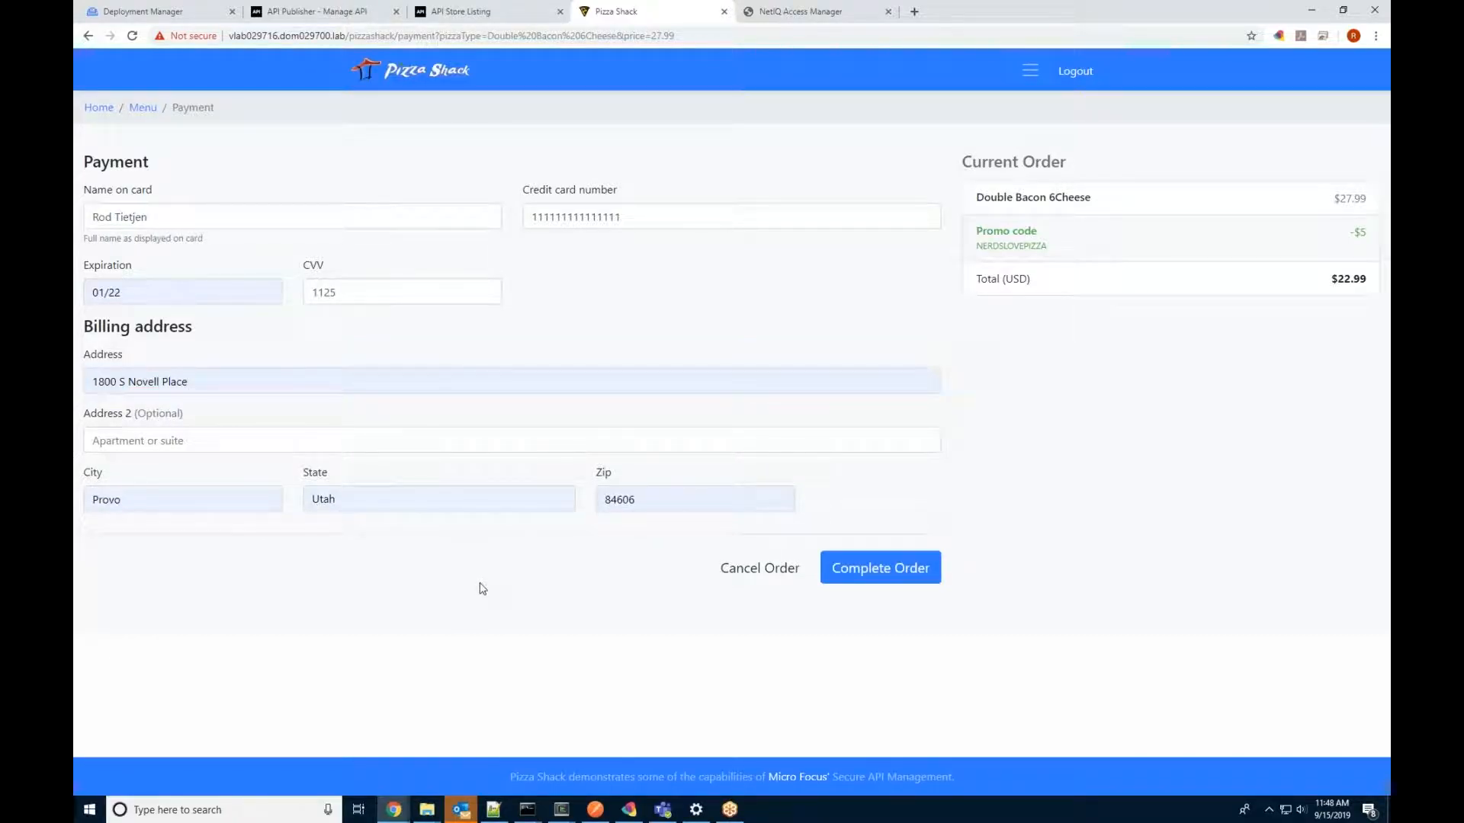
# Step: Place the $22.99 Double Bacon 6Cheese order and review its order ID
pyautogui.click(850, 577)
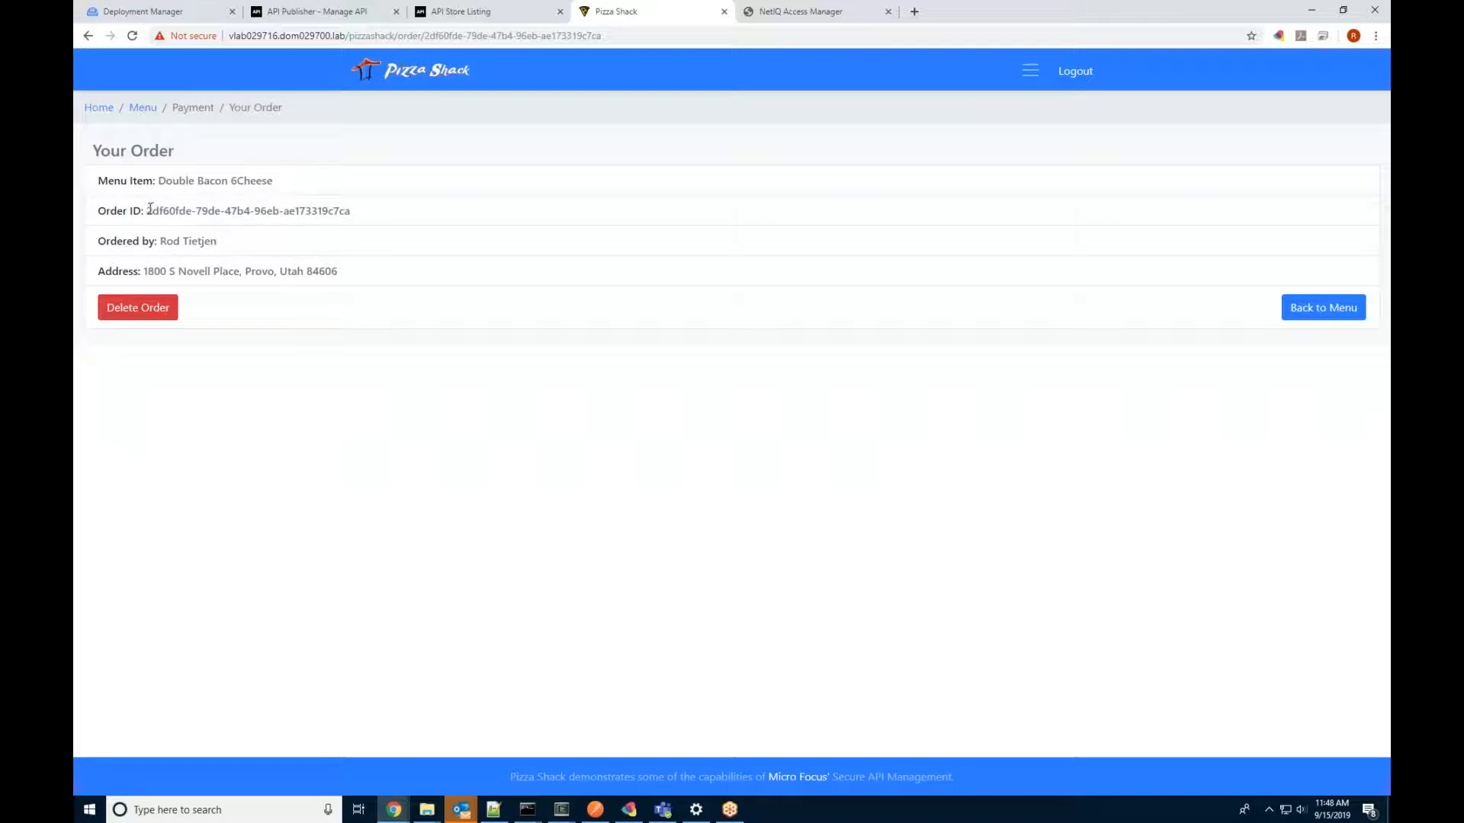
pyautogui.moveTo(148, 210); pyautogui.dragTo(392, 226)
pyautogui.click(454, 394)
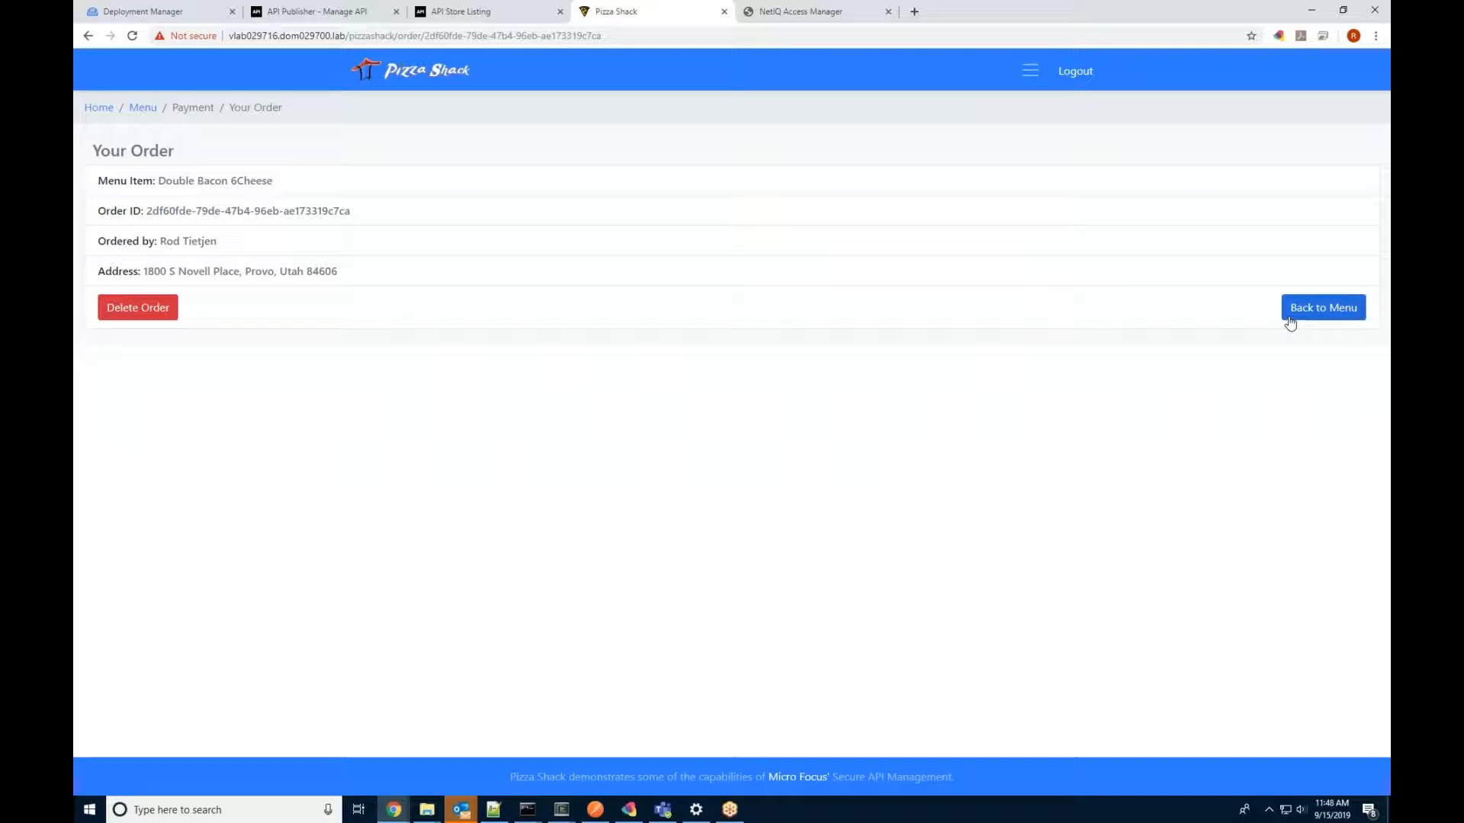
# Step: Delete the placed order and go back to the pizza menu
pyautogui.click(143, 308)
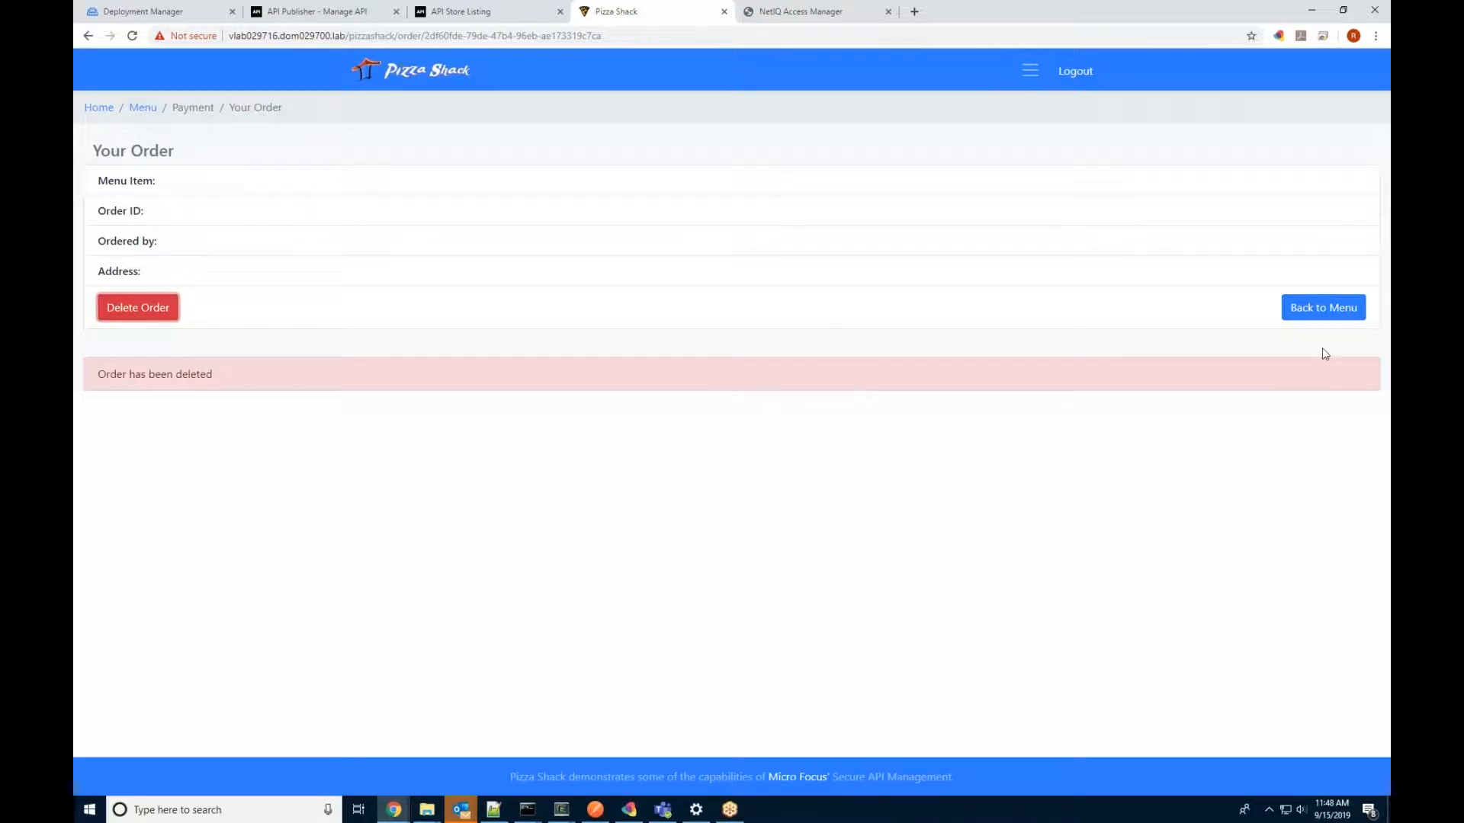
pyautogui.click(1323, 309)
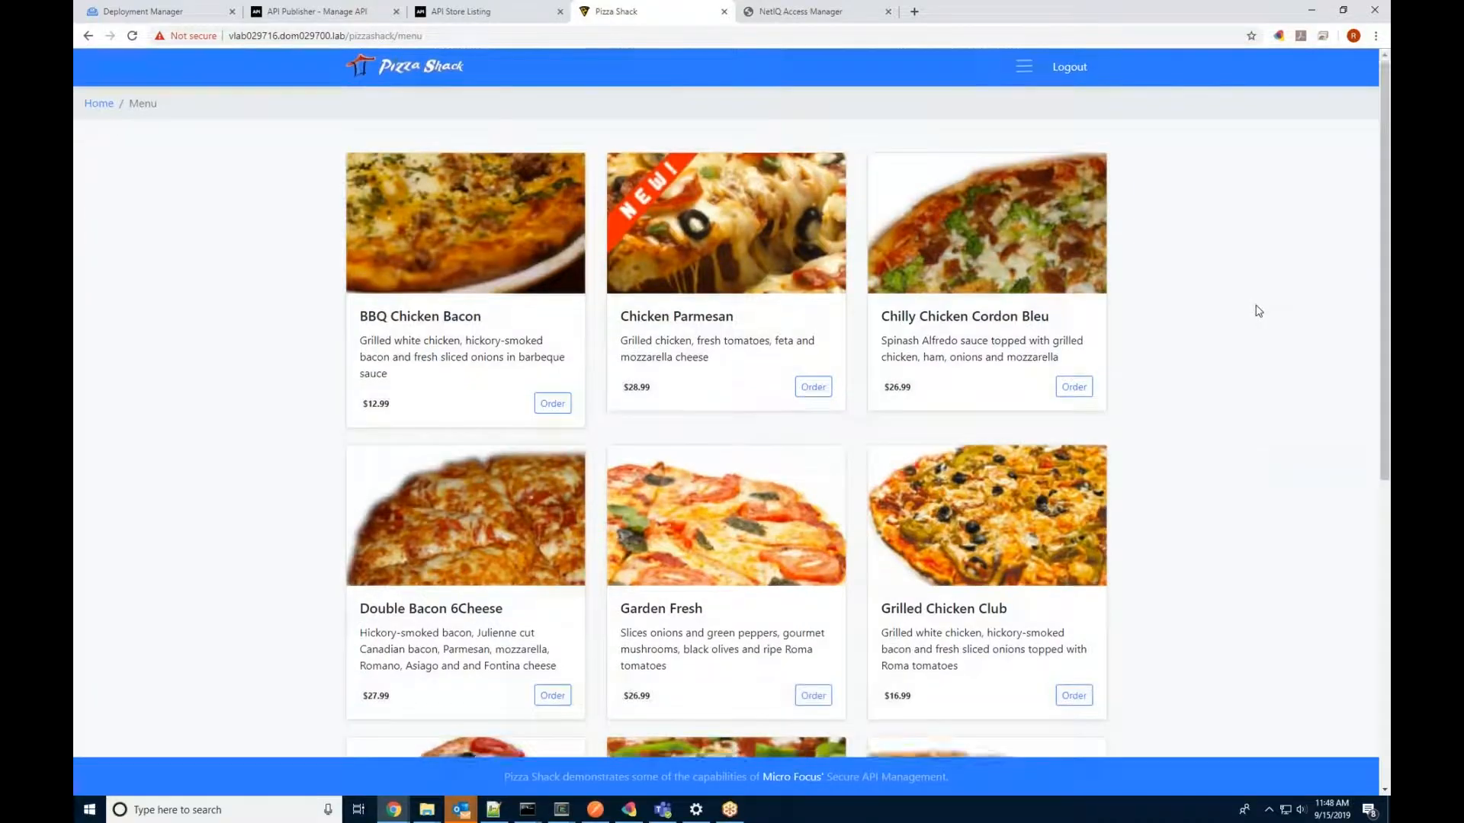
pyautogui.scroll(-5, 1258, 312)
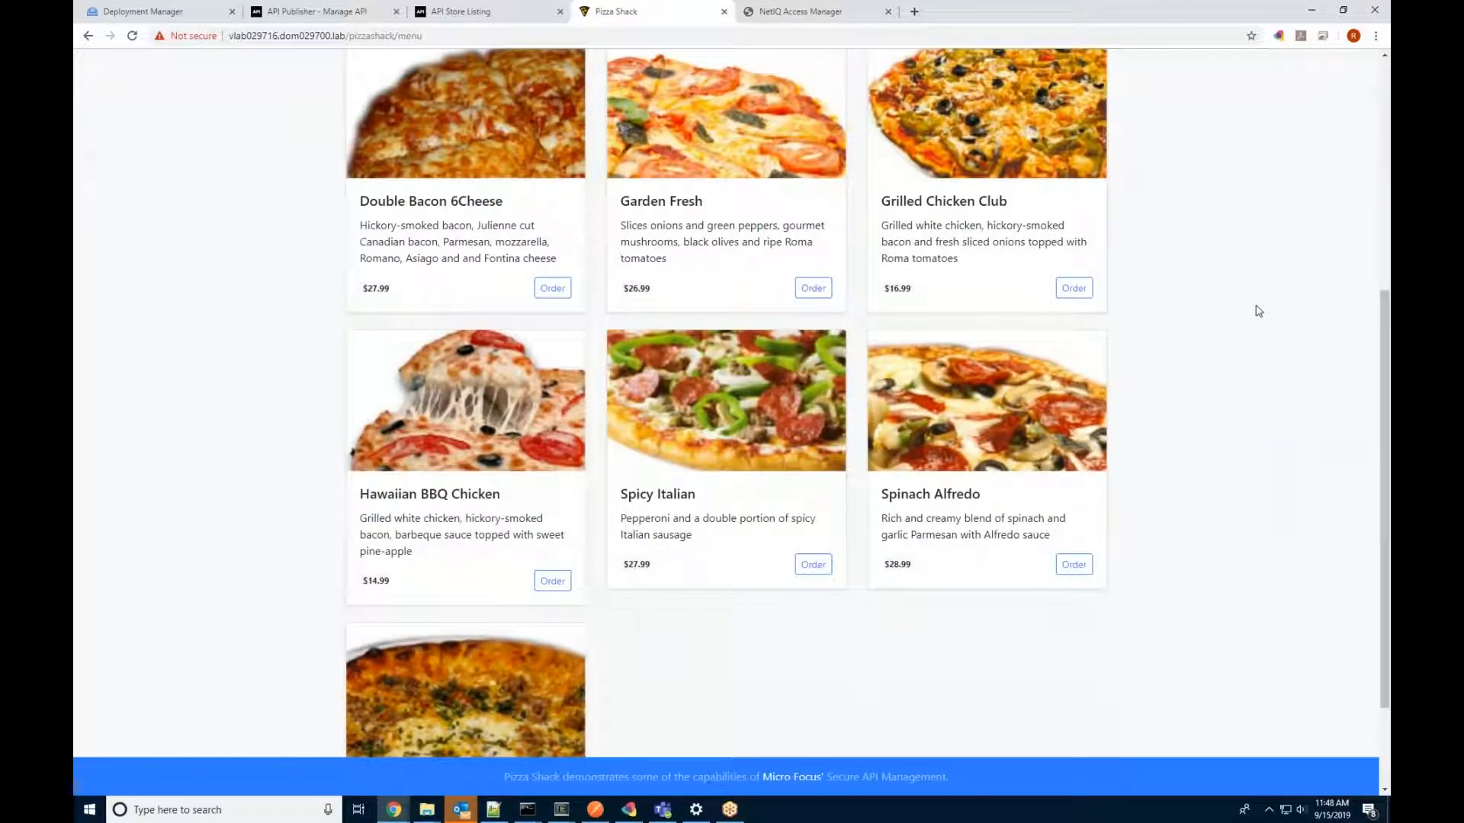
pyautogui.scroll(3, 1258, 311)
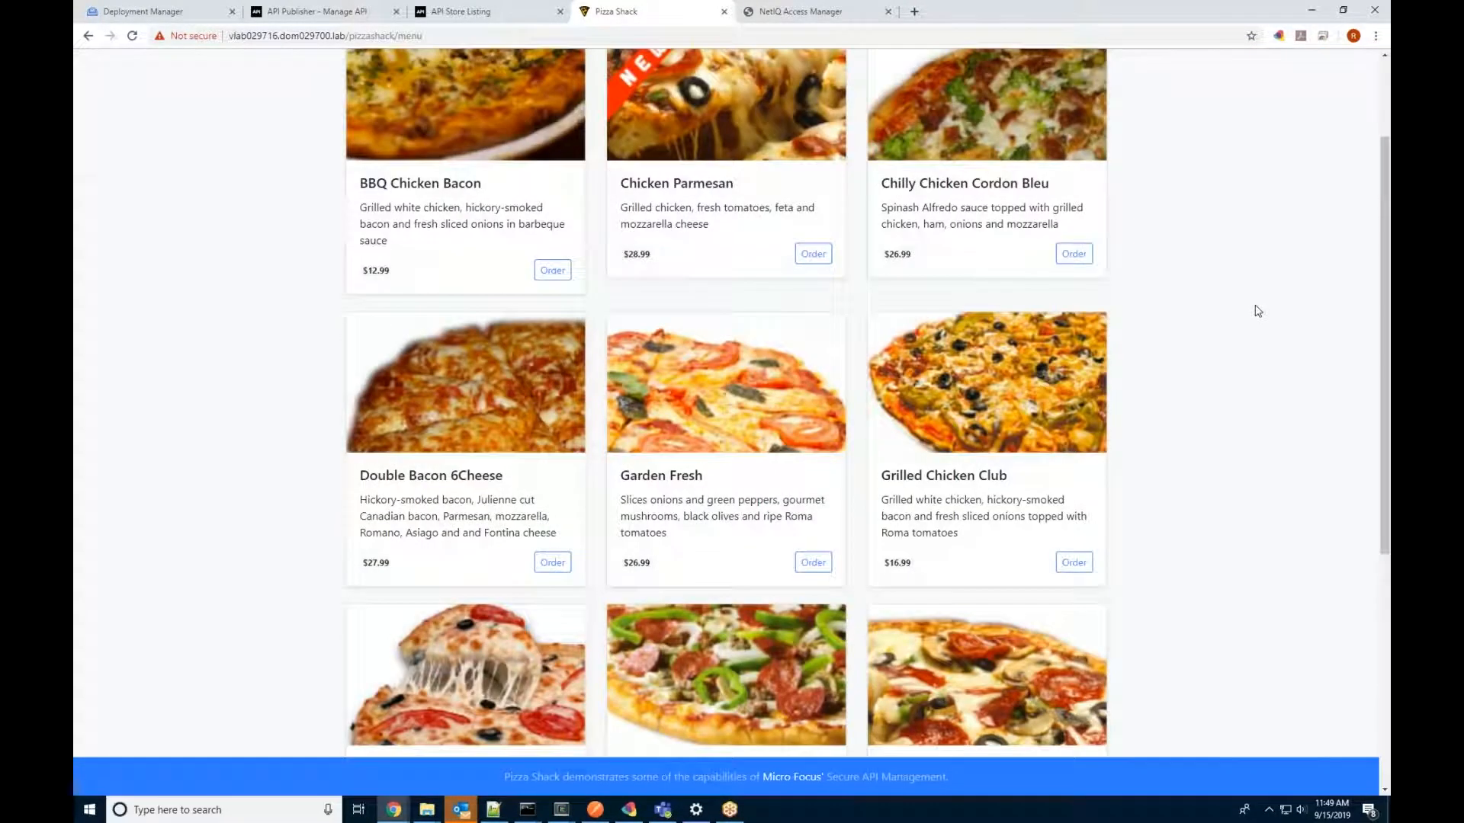
pyautogui.scroll(2, 1257, 311)
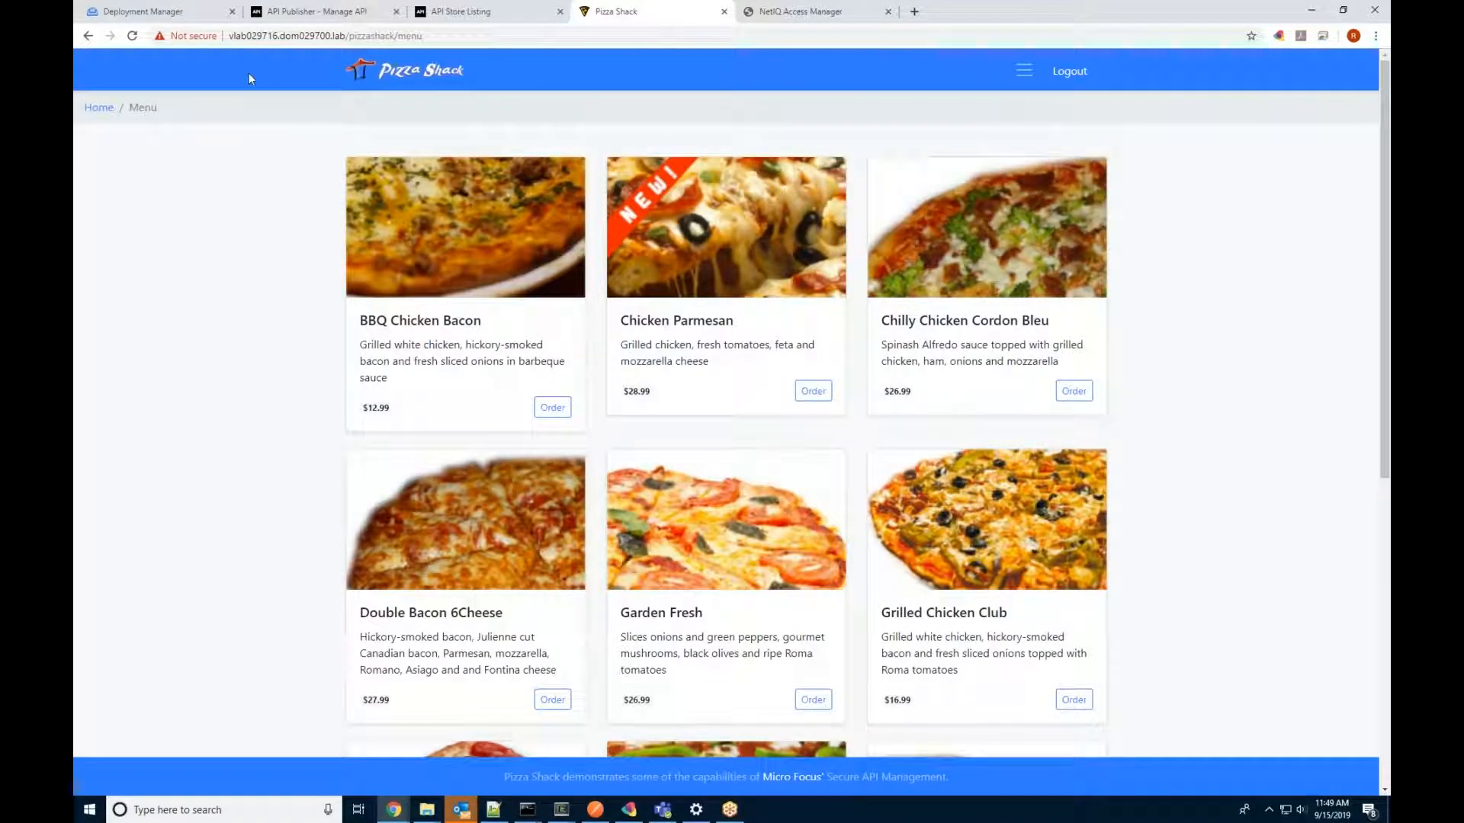
# Step: In API Publisher, view the APIs list, try the Add New API page, then return to APIs
pyautogui.click(296, 19)
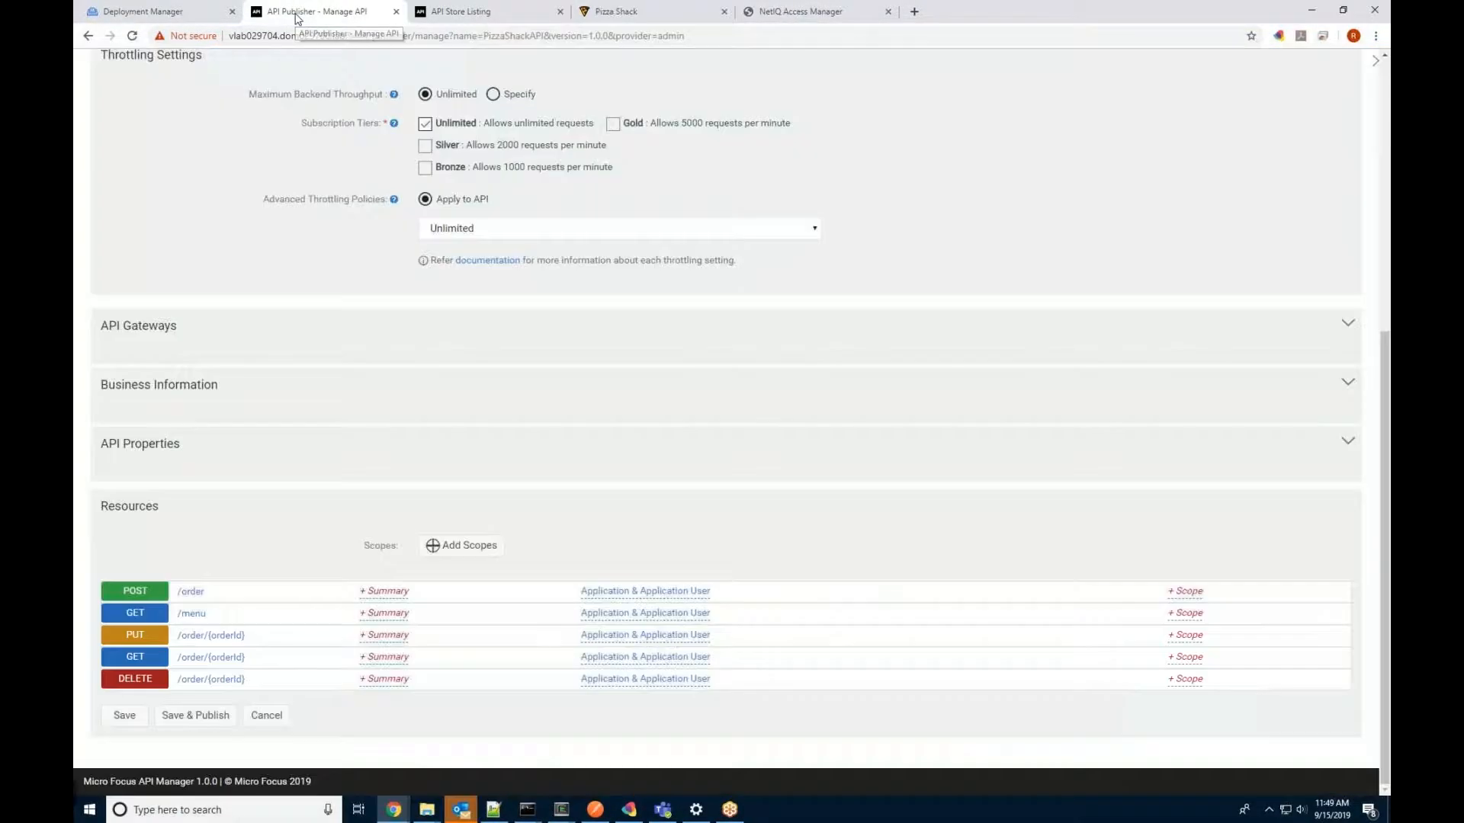
pyautogui.scroll(5, 237, 393)
pyautogui.scroll(2, 1342, 204)
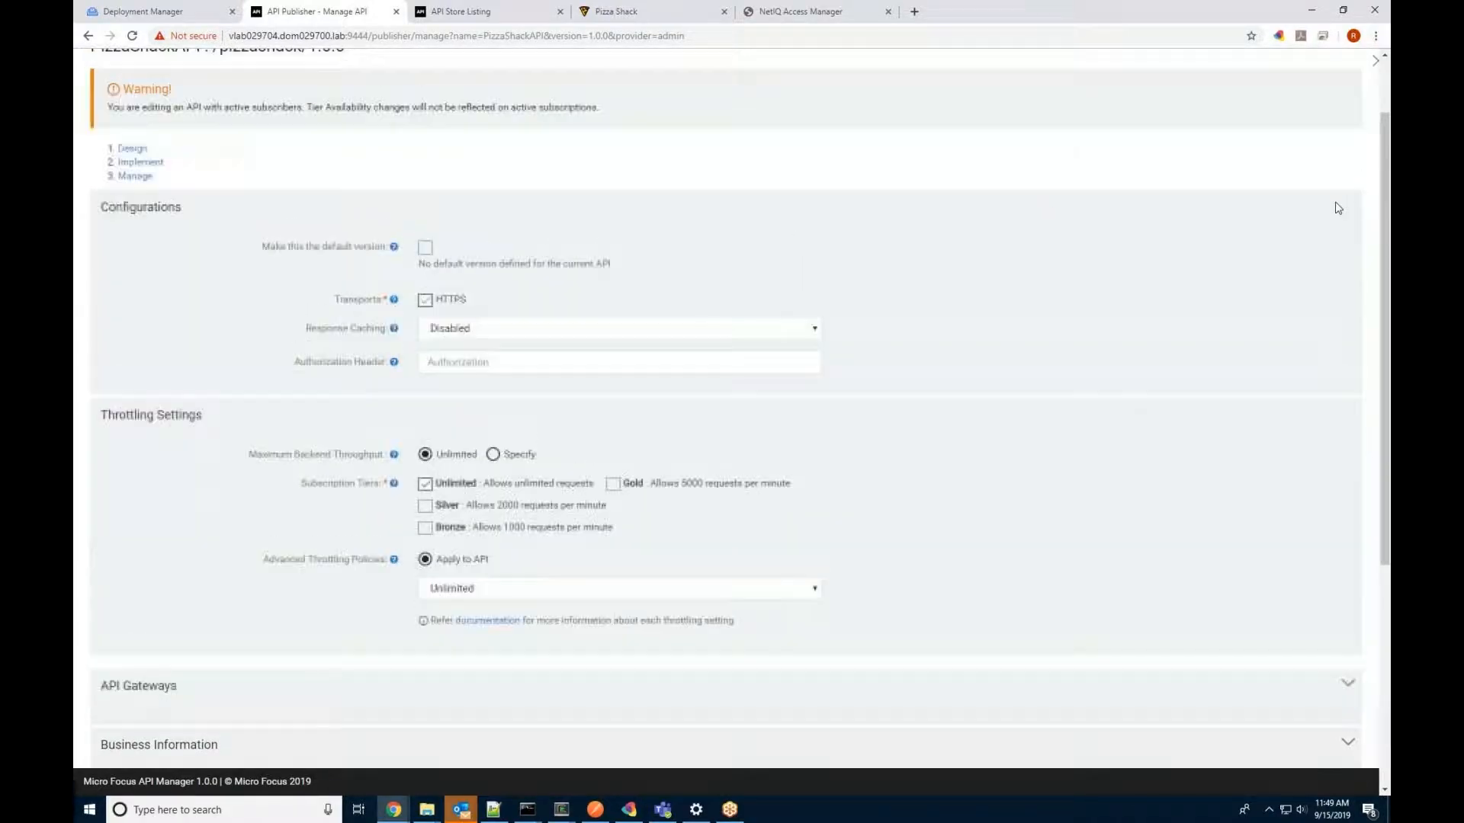
pyautogui.click(99, 96)
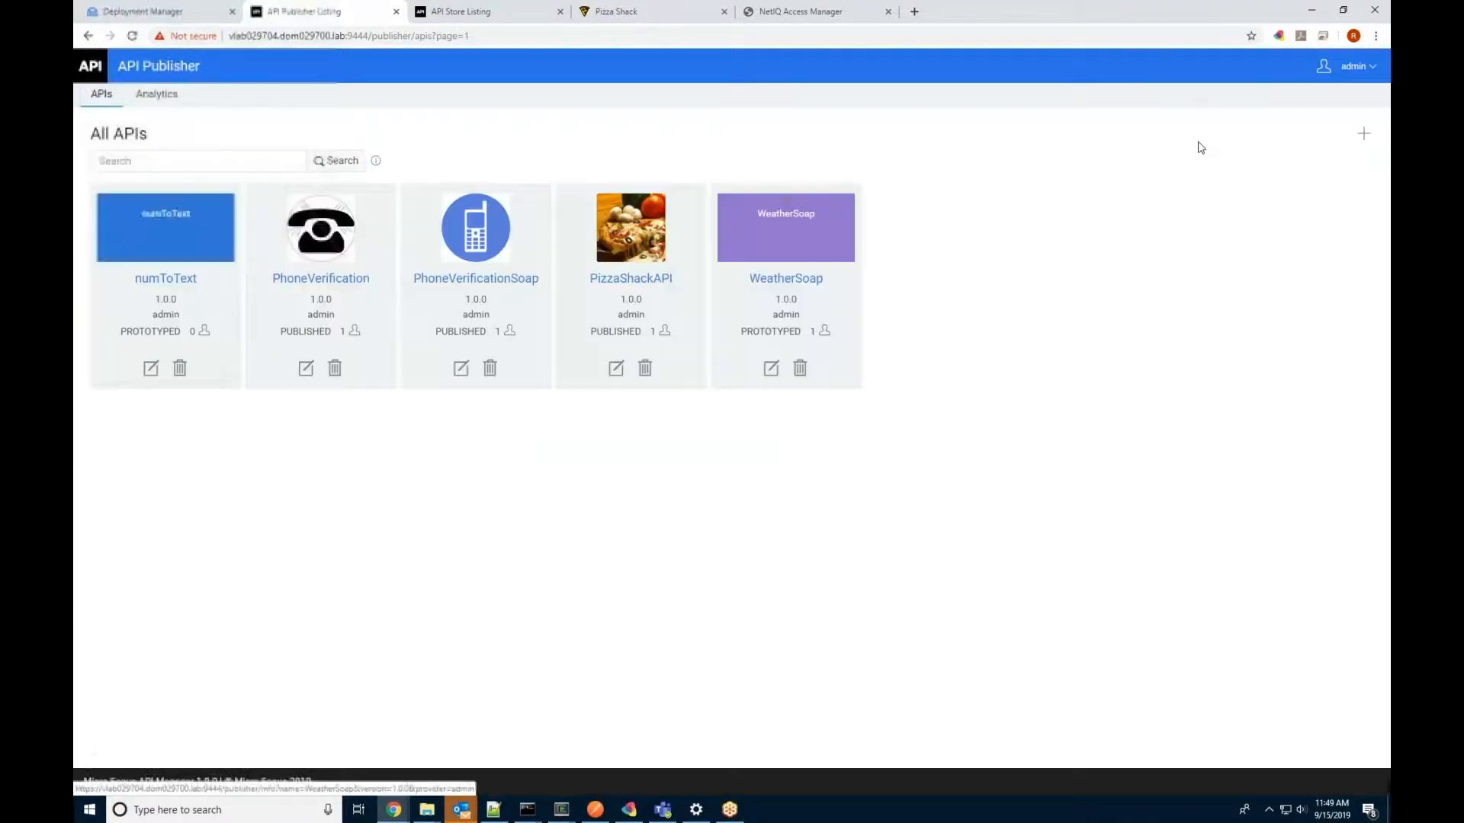
pyautogui.click(1365, 137)
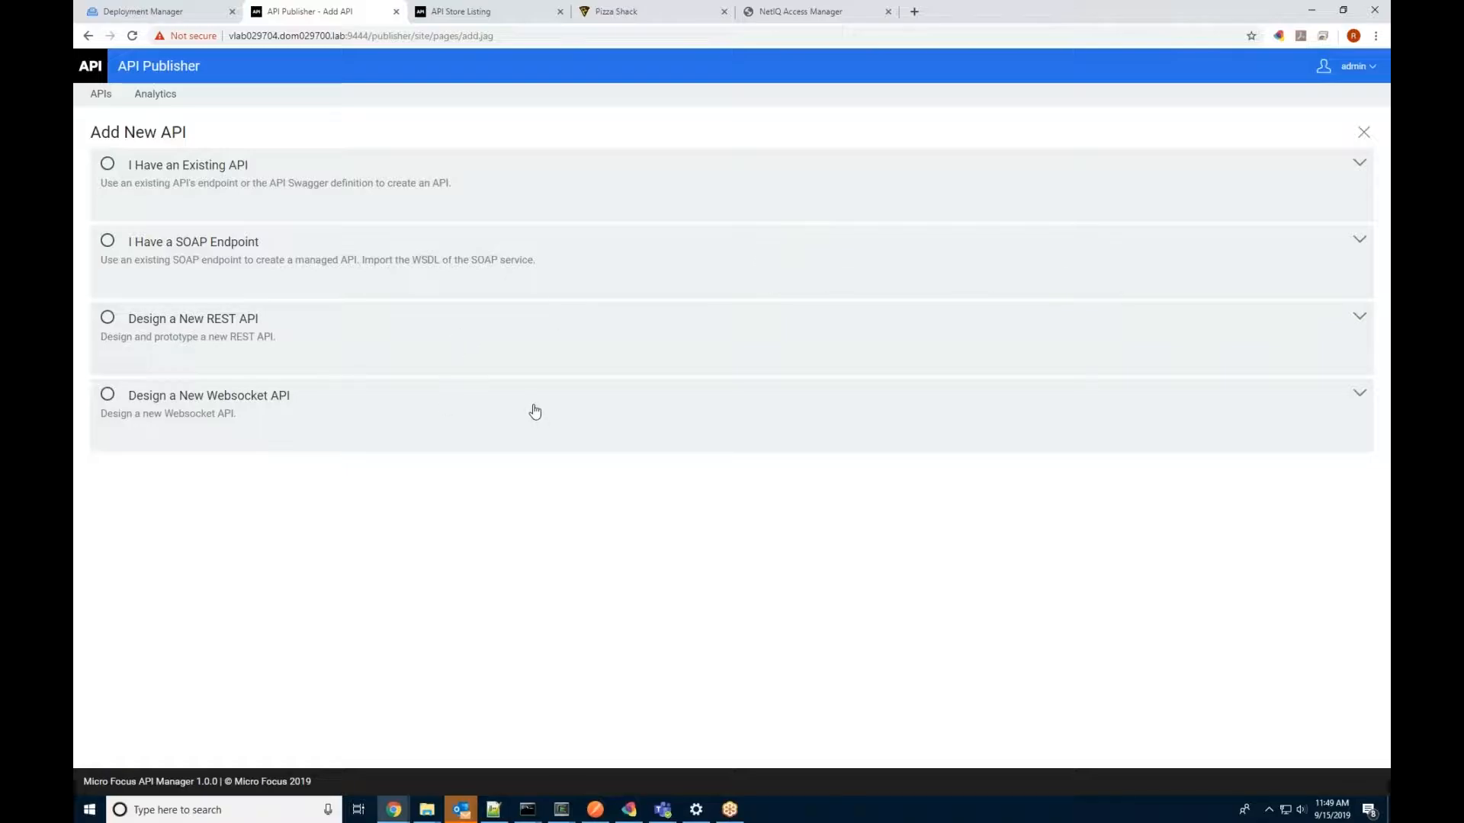
pyautogui.click(99, 94)
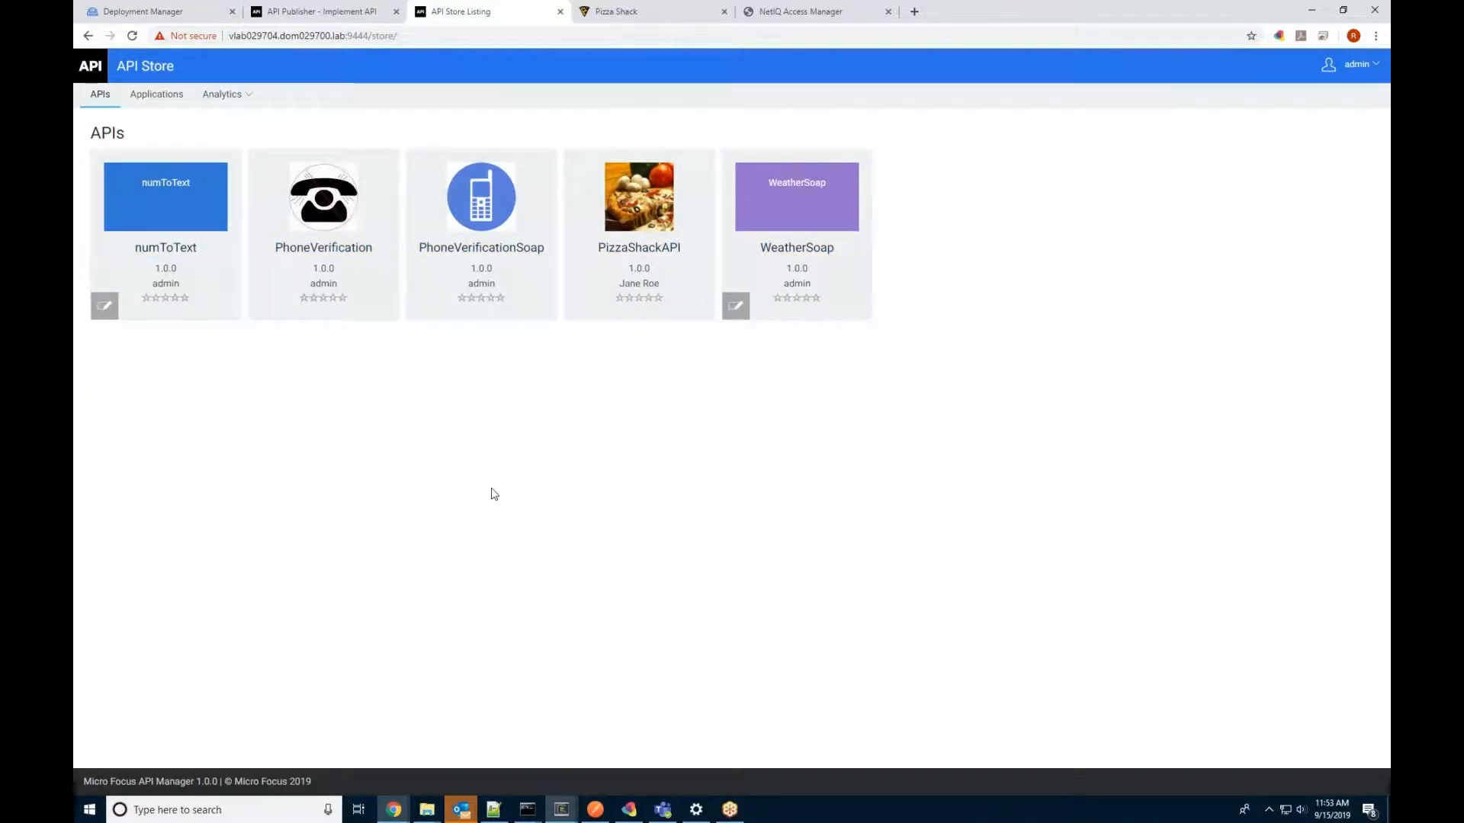
# Step: Open PhoneVerificationSoap 1.0.0's API Console, grab the token from the Pizza Shack tab, and come back
pyautogui.click(467, 204)
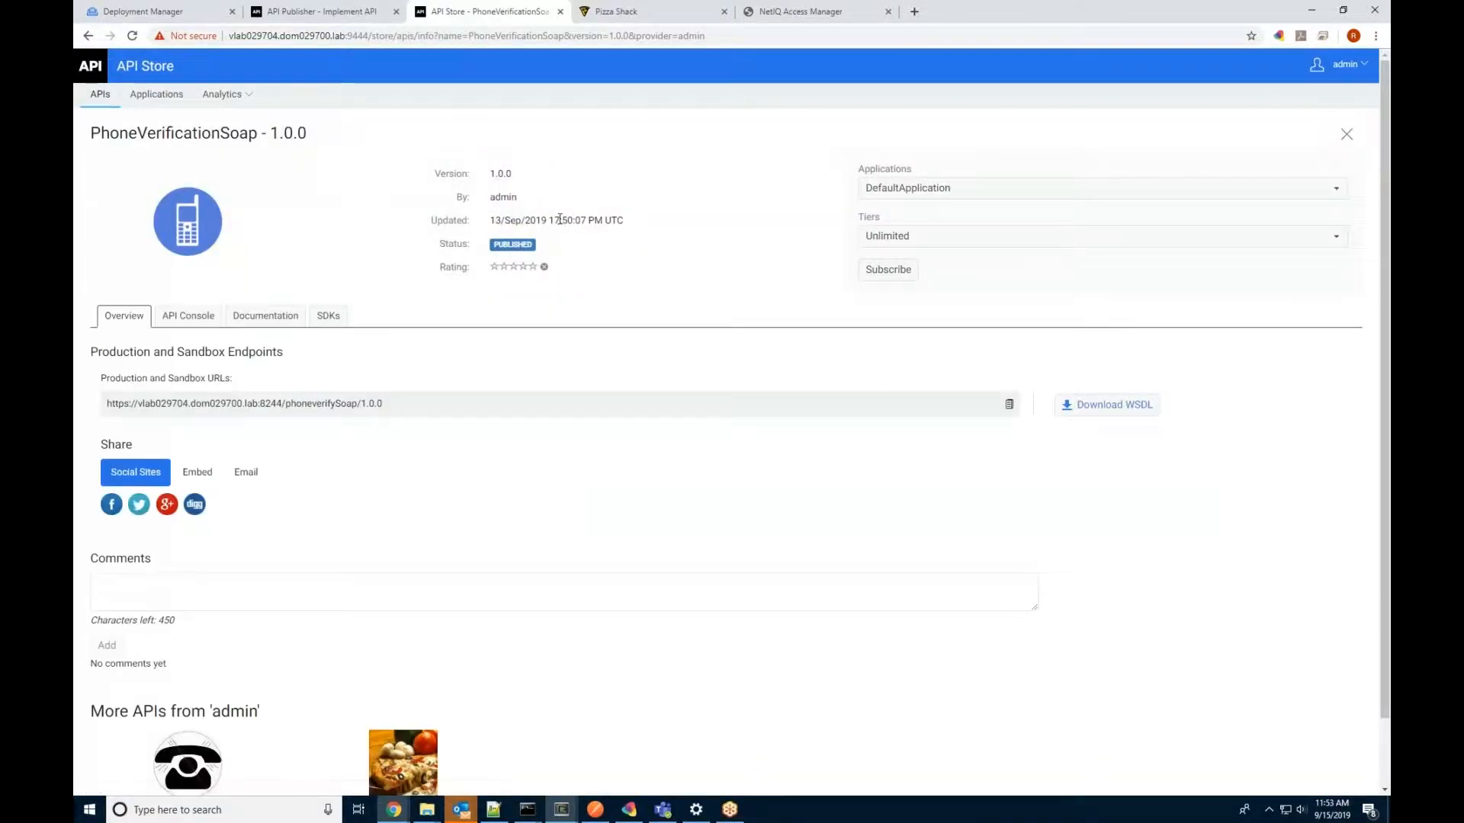
pyautogui.click(173, 319)
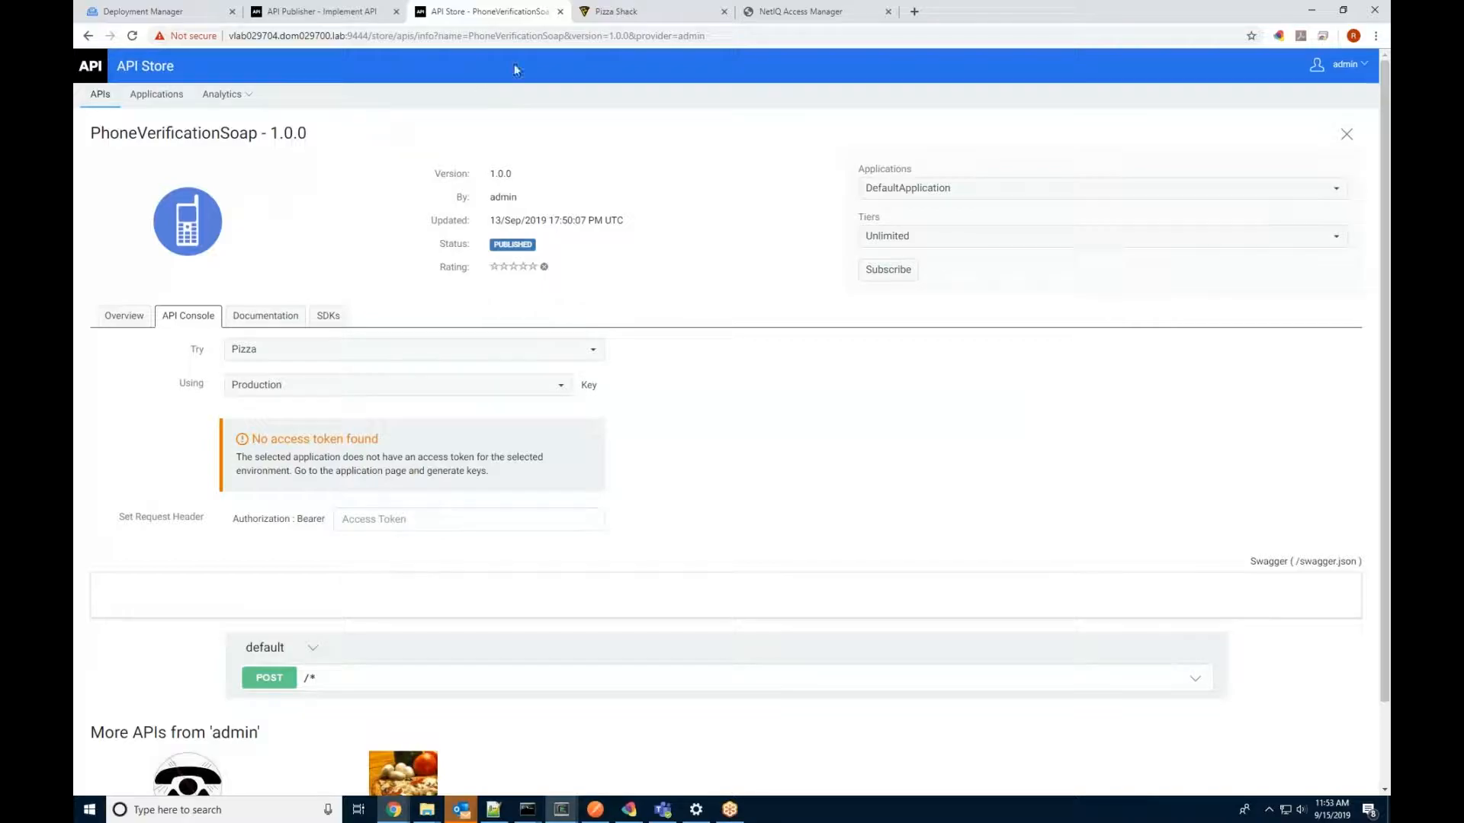
pyautogui.click(631, 10)
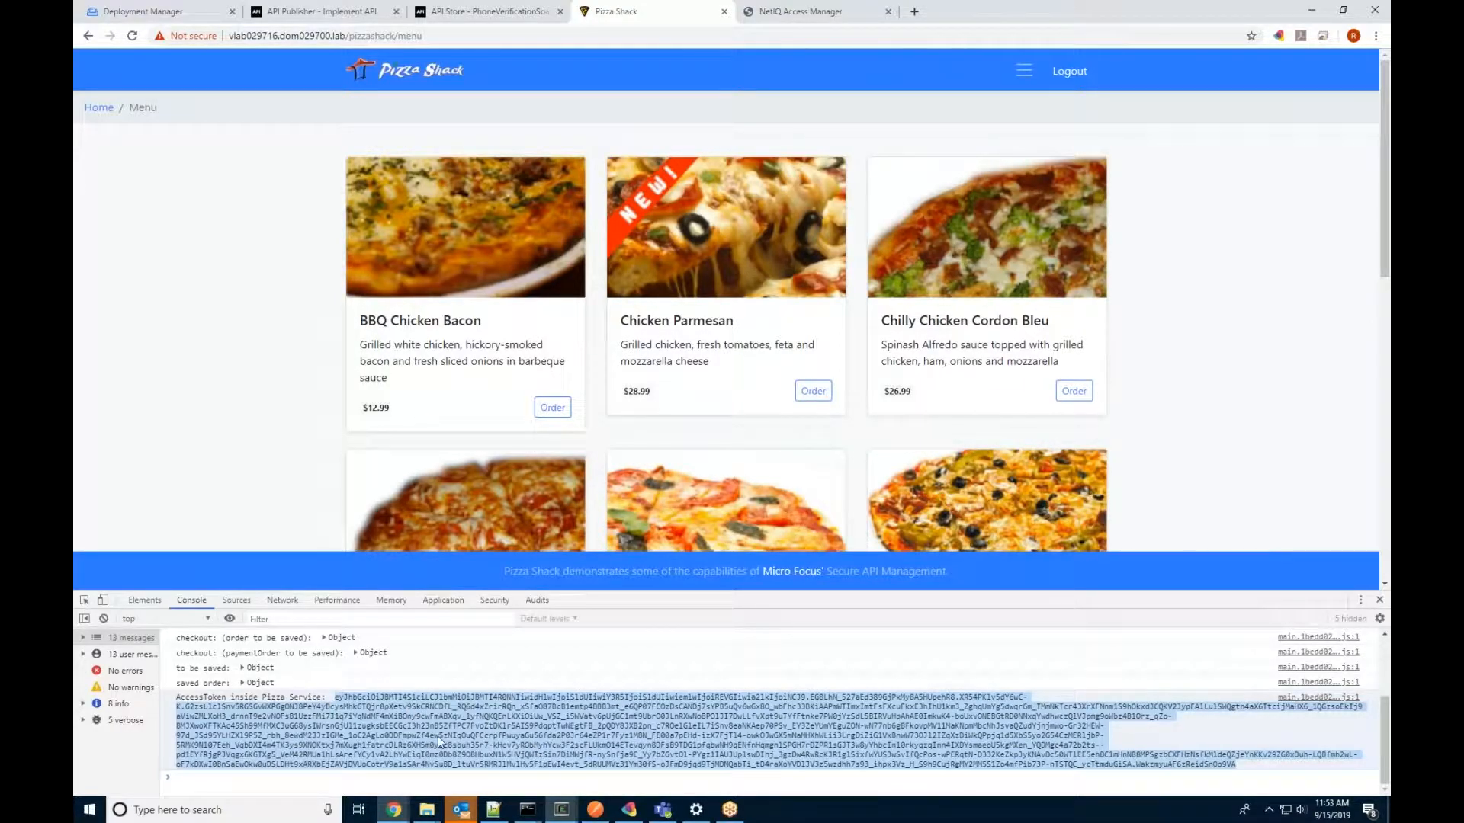
pyautogui.click(476, 12)
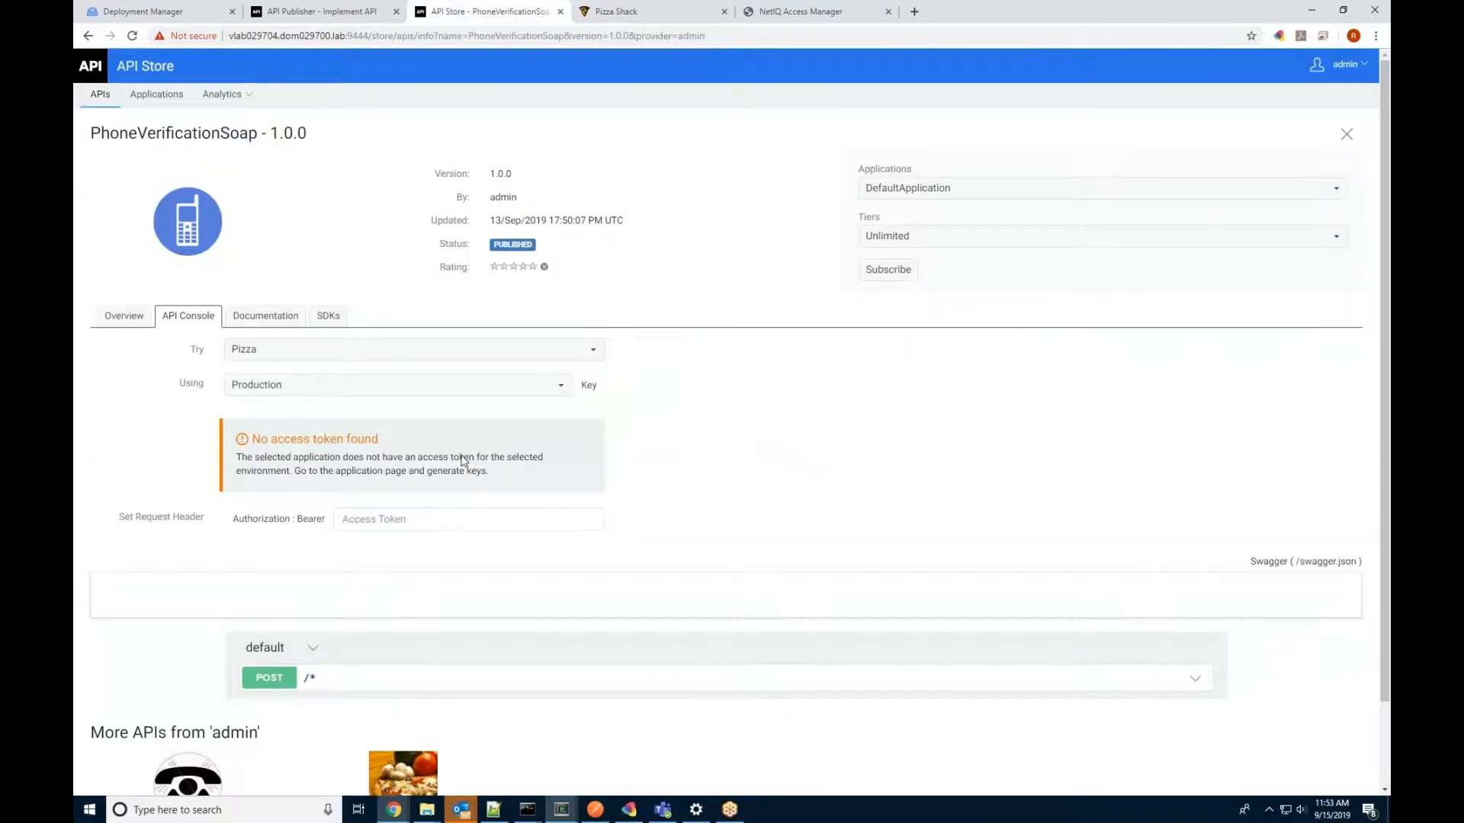
# Step: Paste the copied token into the console's bearer Access Token field
pyautogui.click(361, 518)
pyautogui.rightClick(366, 520)
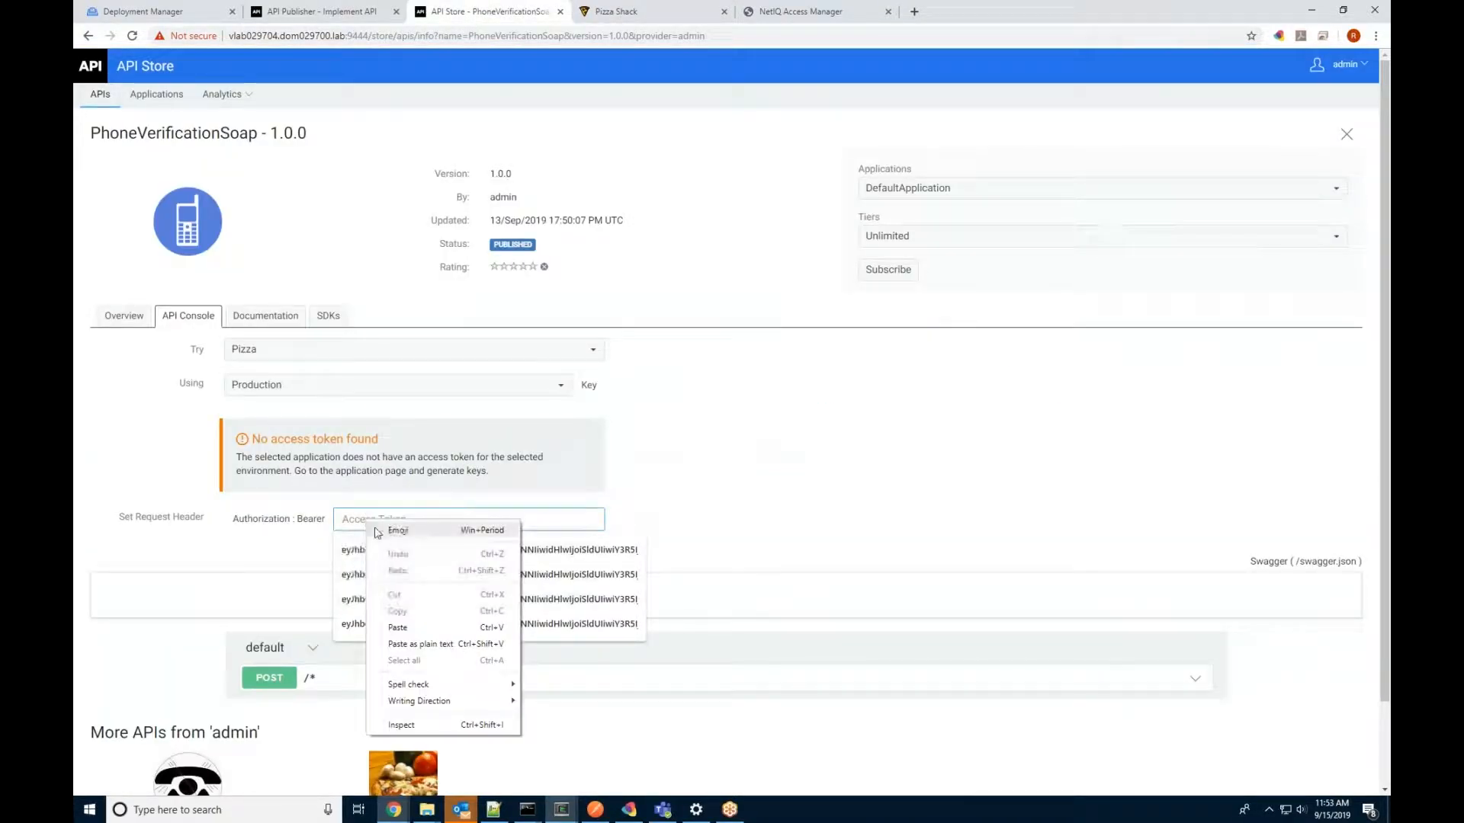
pyautogui.click(454, 627)
# Step: Expand POST /*, enable Try it out, and replace the example body with the CheckPhoneNumber SOAP envelope
pyautogui.scroll(-1, 750, 474)
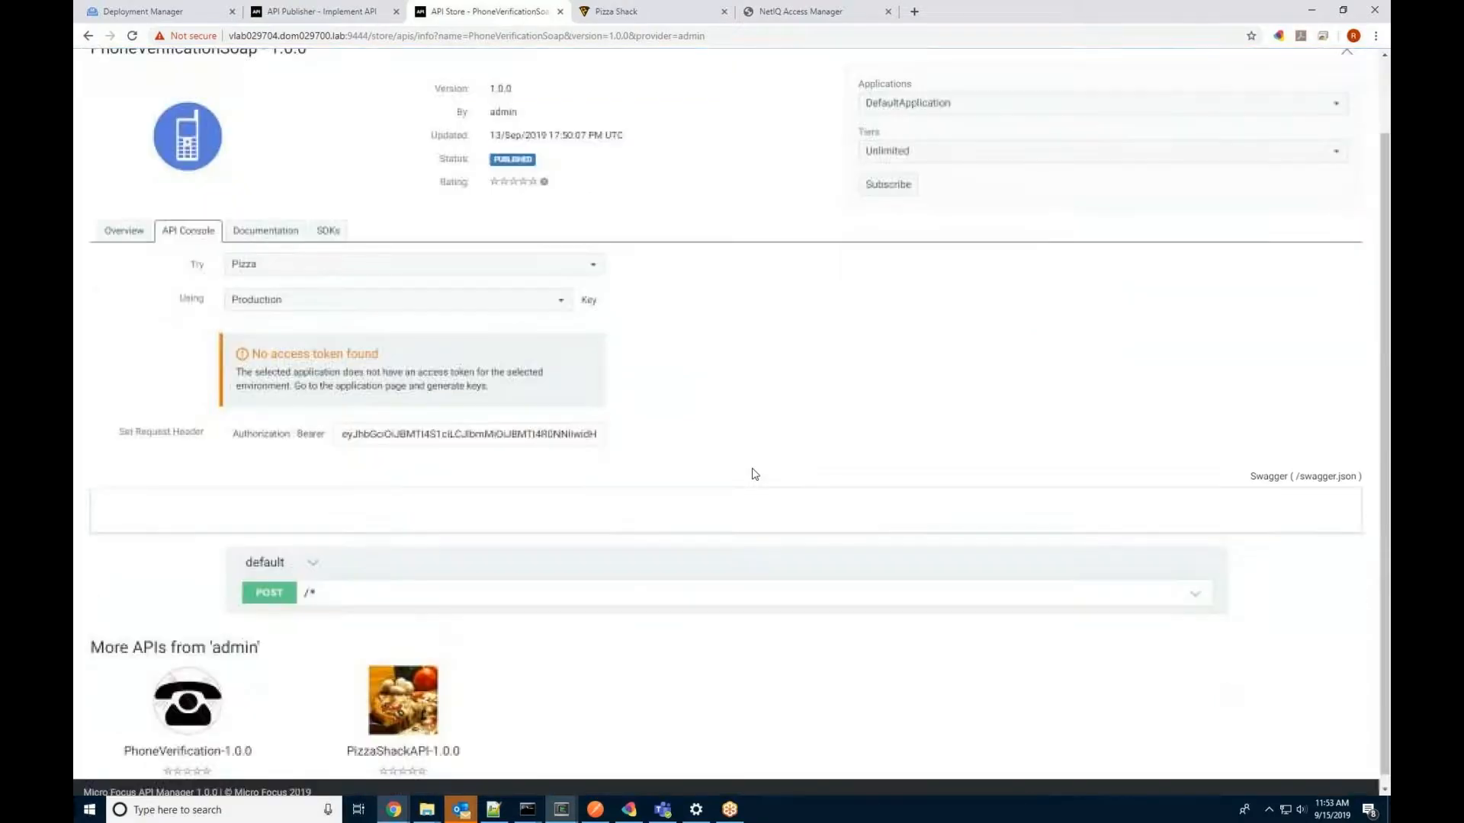
pyautogui.click(1065, 583)
pyautogui.scroll(-3, 1029, 523)
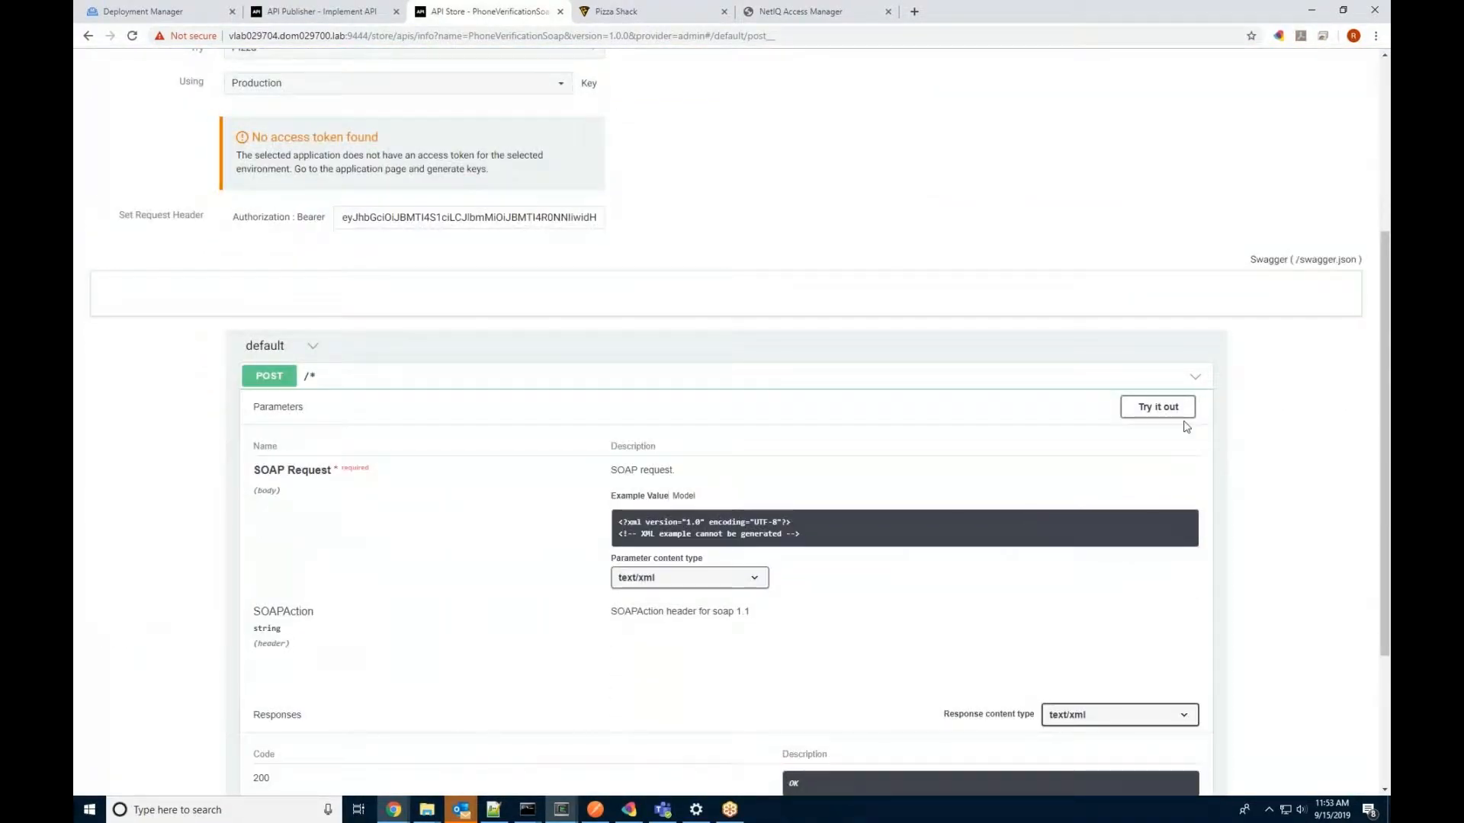
pyautogui.click(1183, 413)
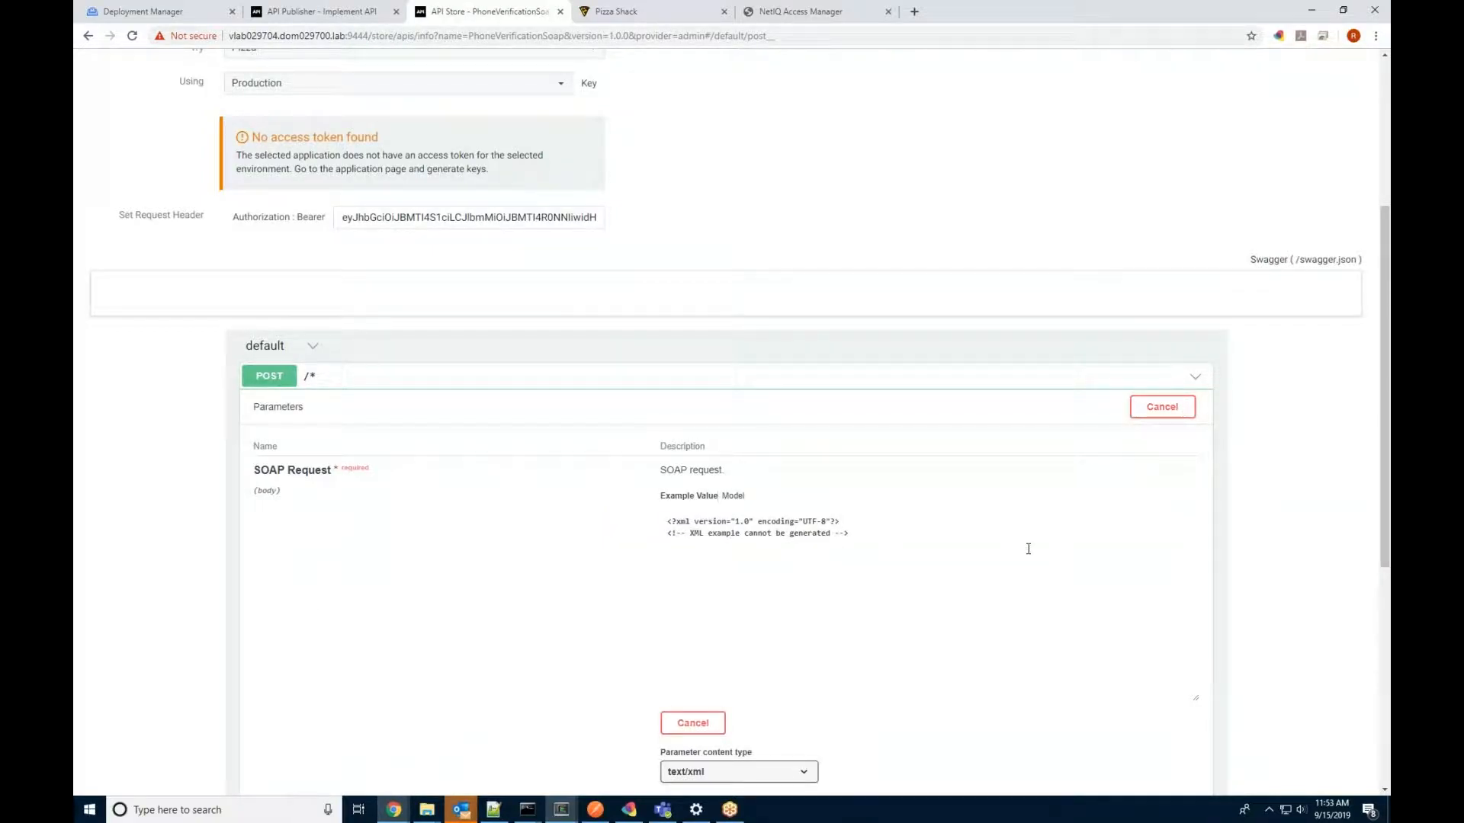
pyautogui.hotkey('alt', 'Tab')
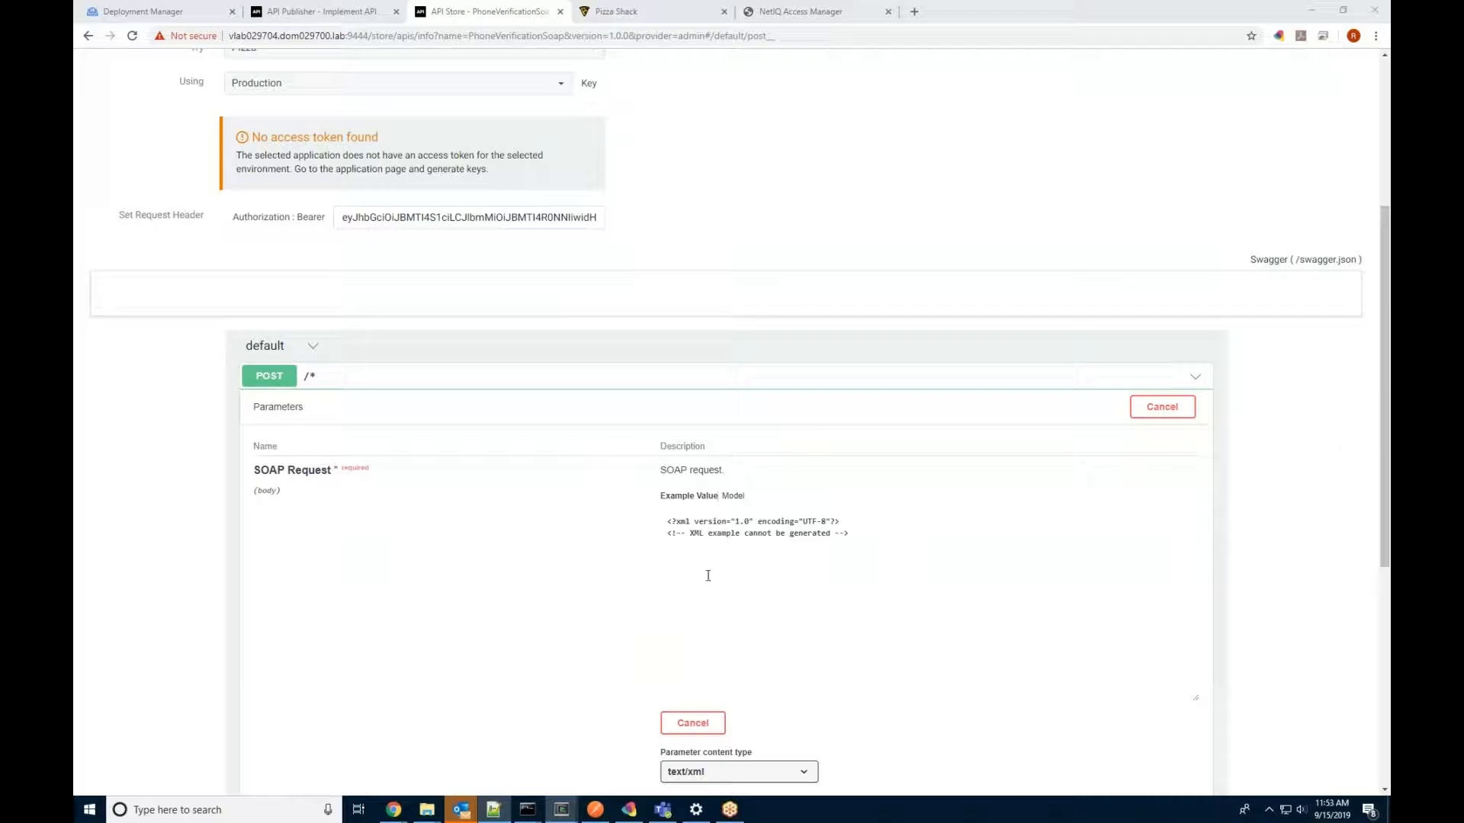
pyautogui.click(747, 562)
pyautogui.moveTo(938, 565); pyautogui.dragTo(558, 516)
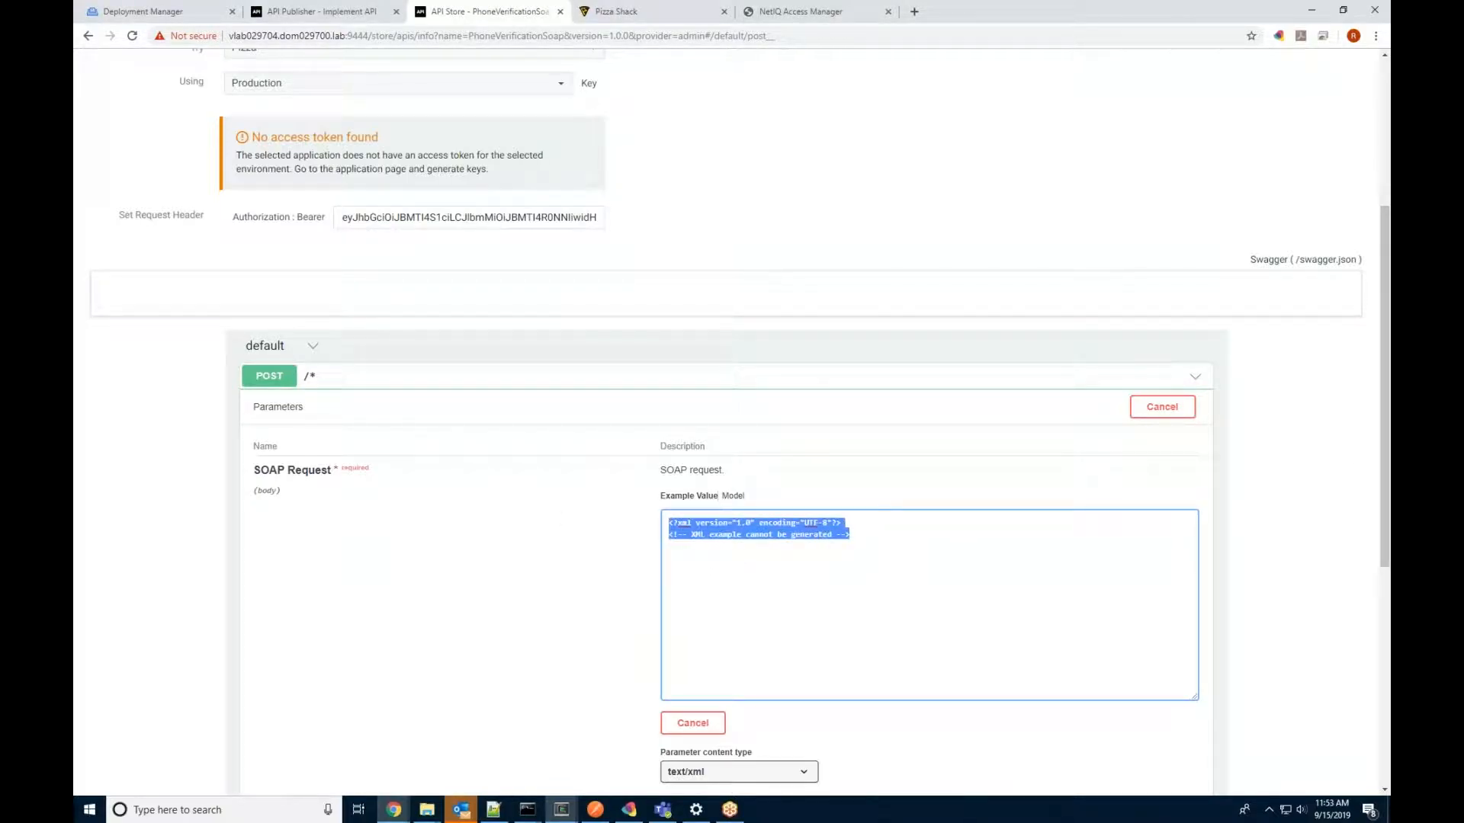
pyautogui.rightClick(734, 525)
pyautogui.click(823, 593)
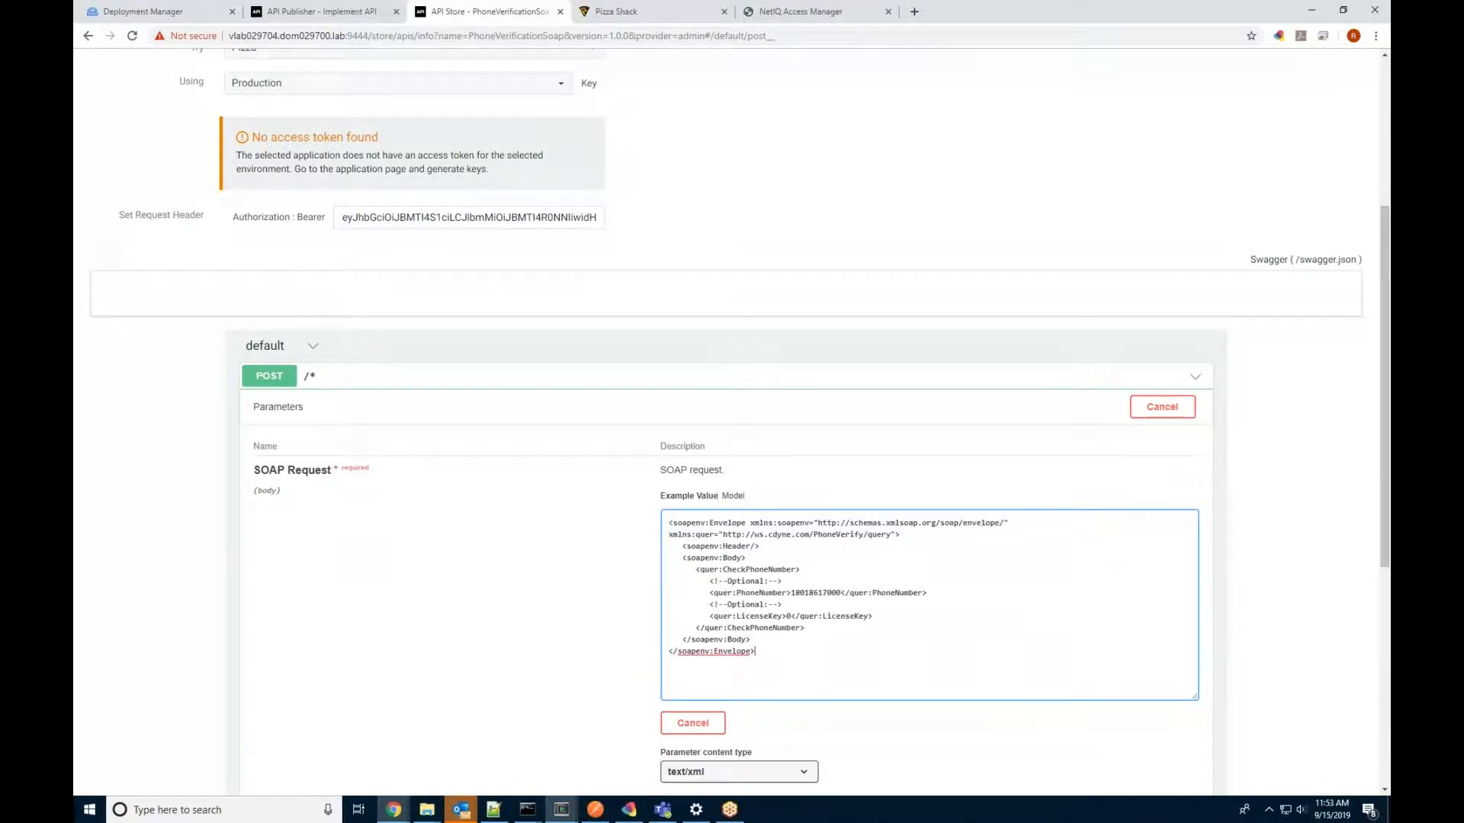
pyautogui.scroll(-3, 967, 659)
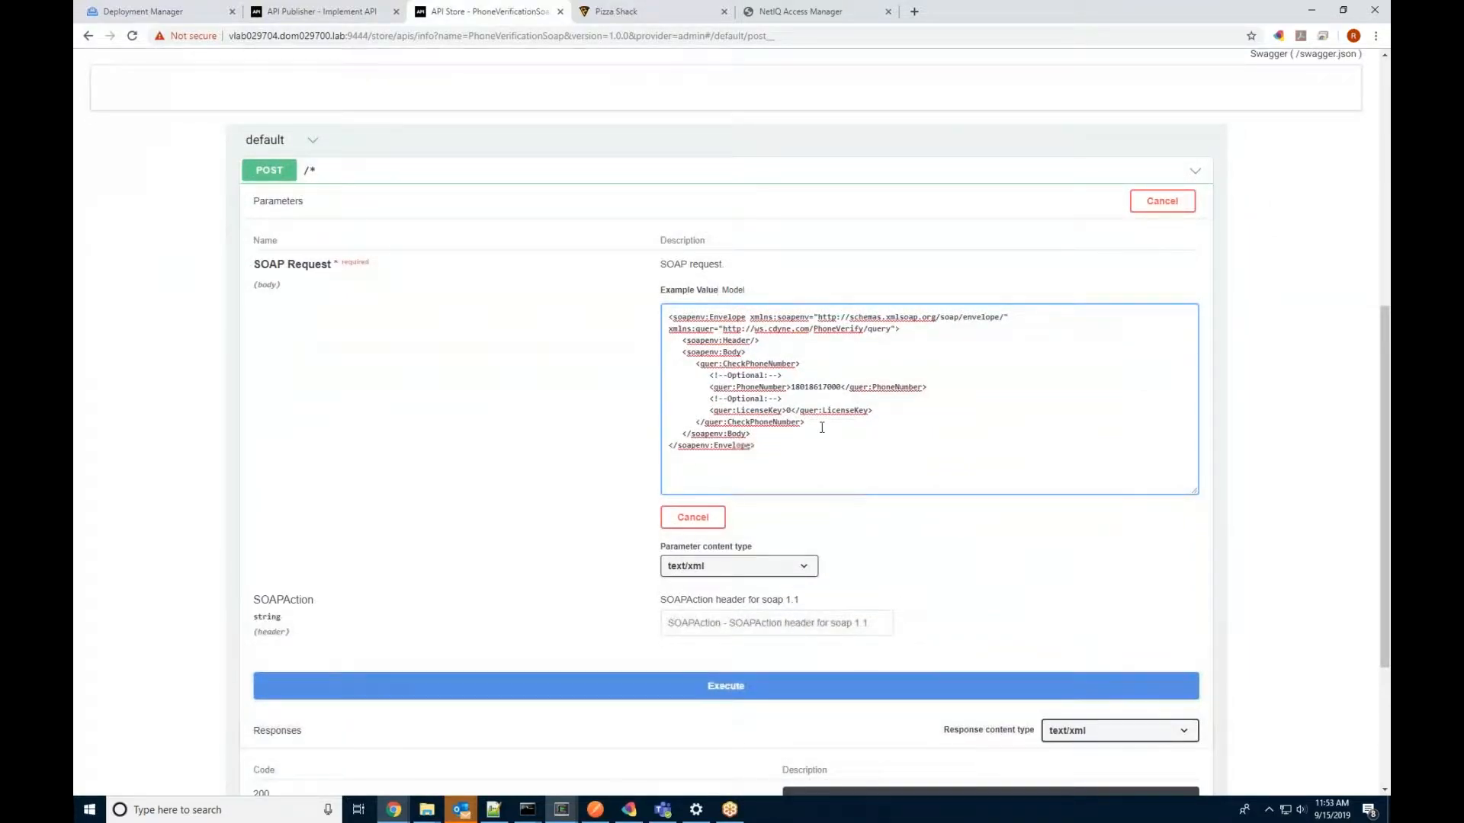
# Step: Check the envelope's phone number and licence key, then paste the CheckPhoneNumber SOAPAction URL into the header
pyautogui.doubleClick(820, 387)
pyautogui.doubleClick(787, 410)
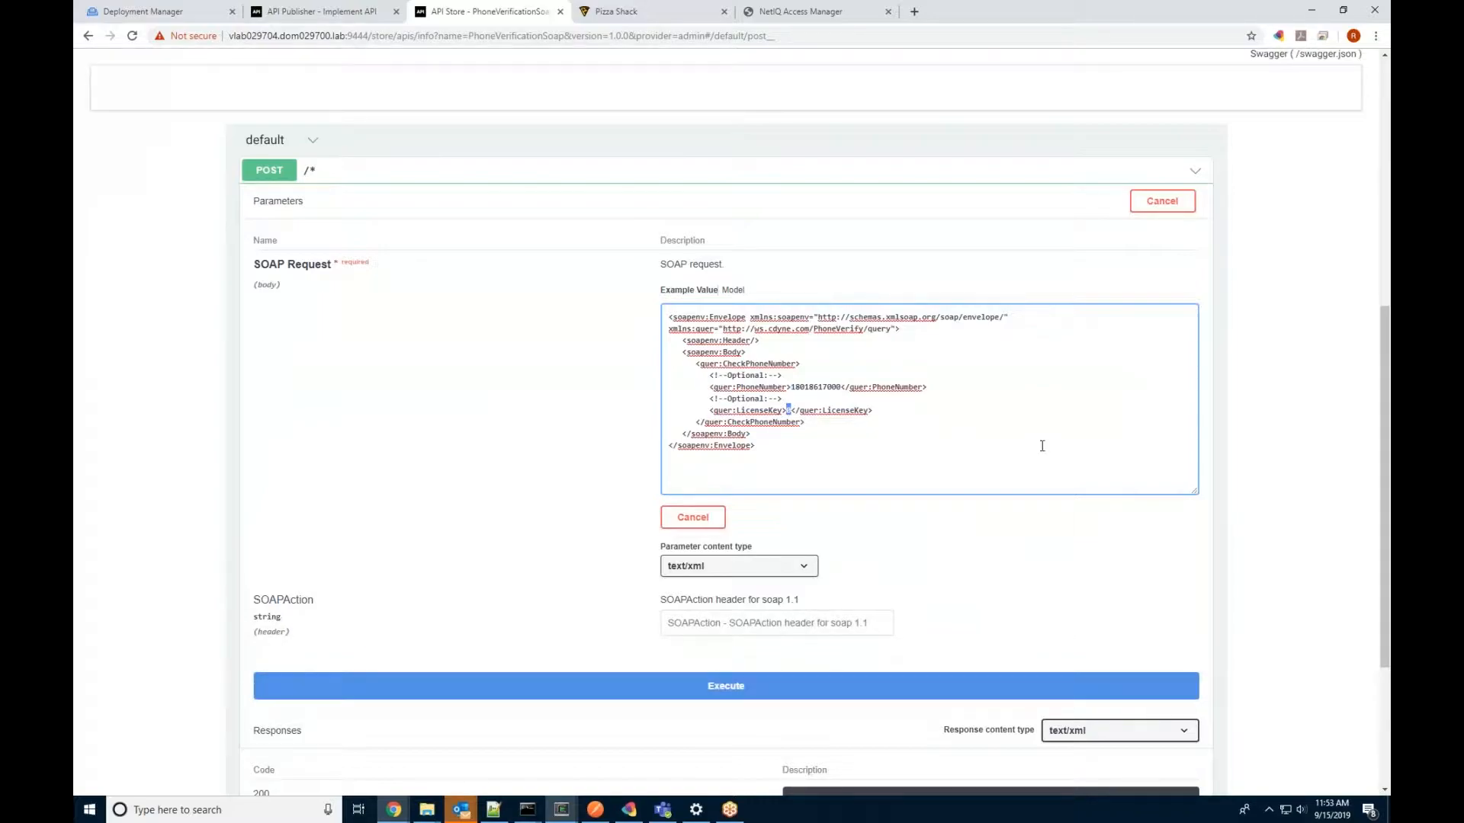
pyautogui.scroll(-2, 1042, 446)
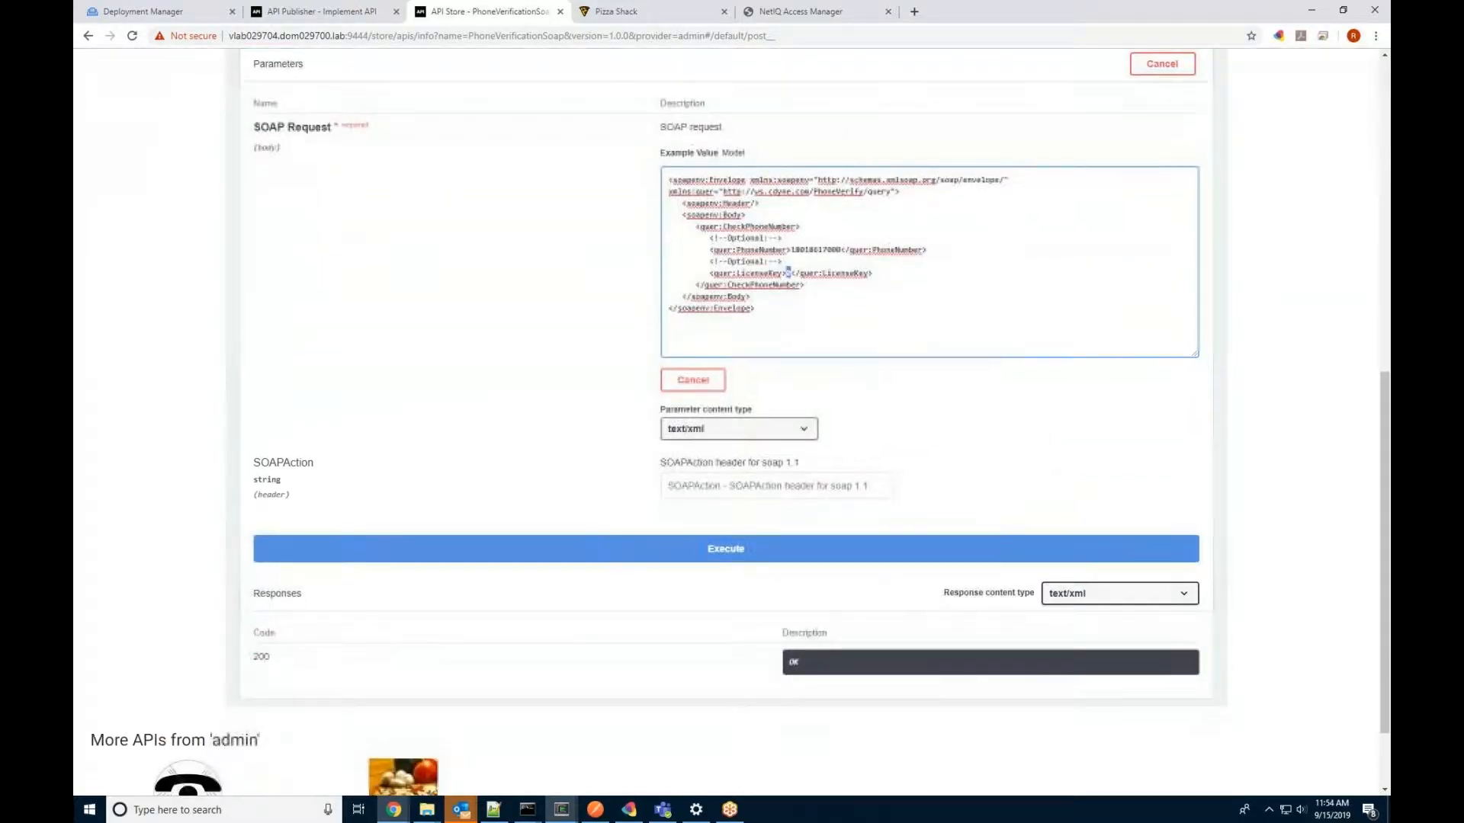
pyautogui.hotkey('alt', 'Tab')
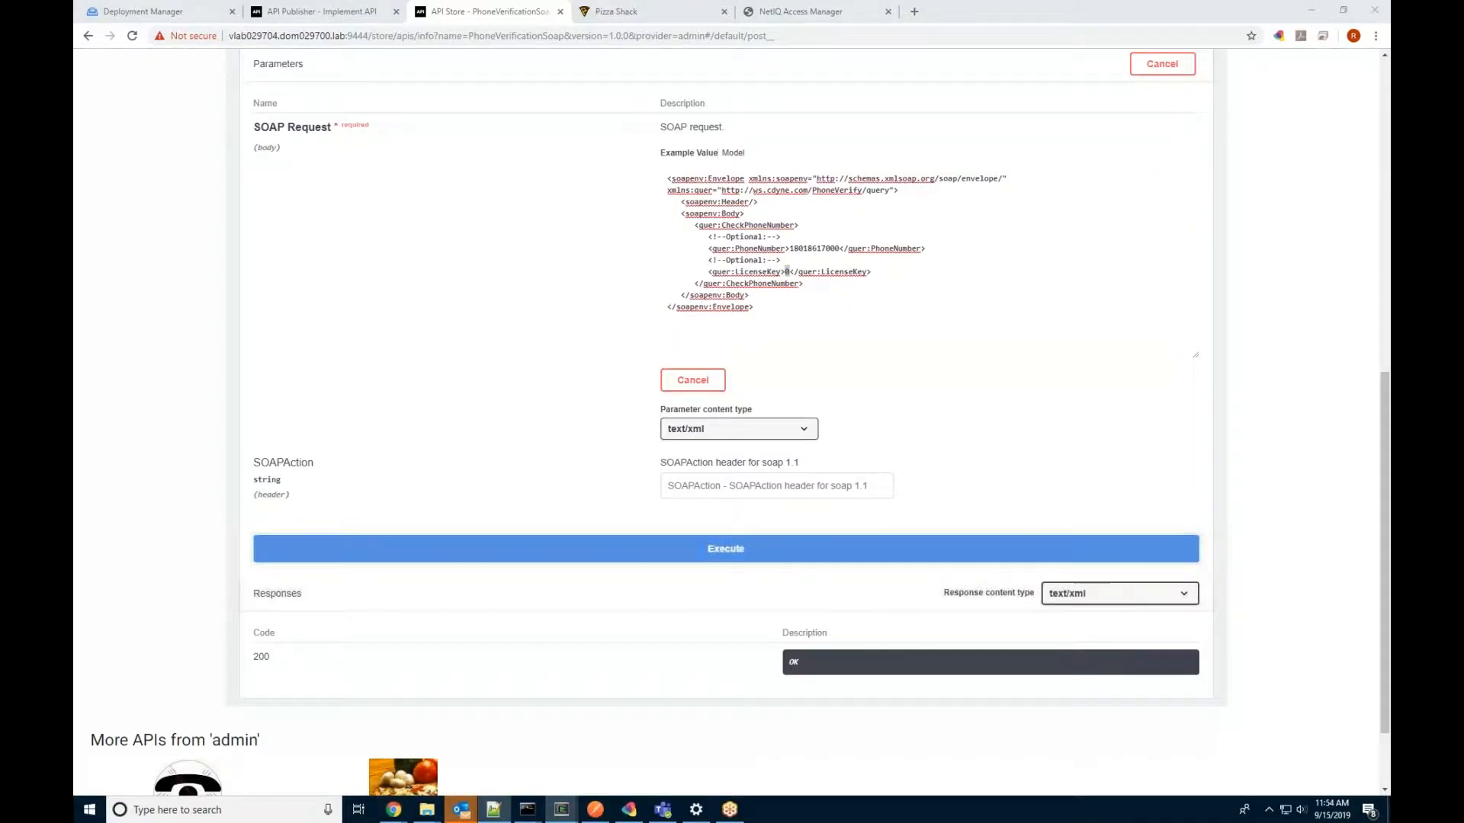
pyautogui.hotkey('alt', 'Tab')
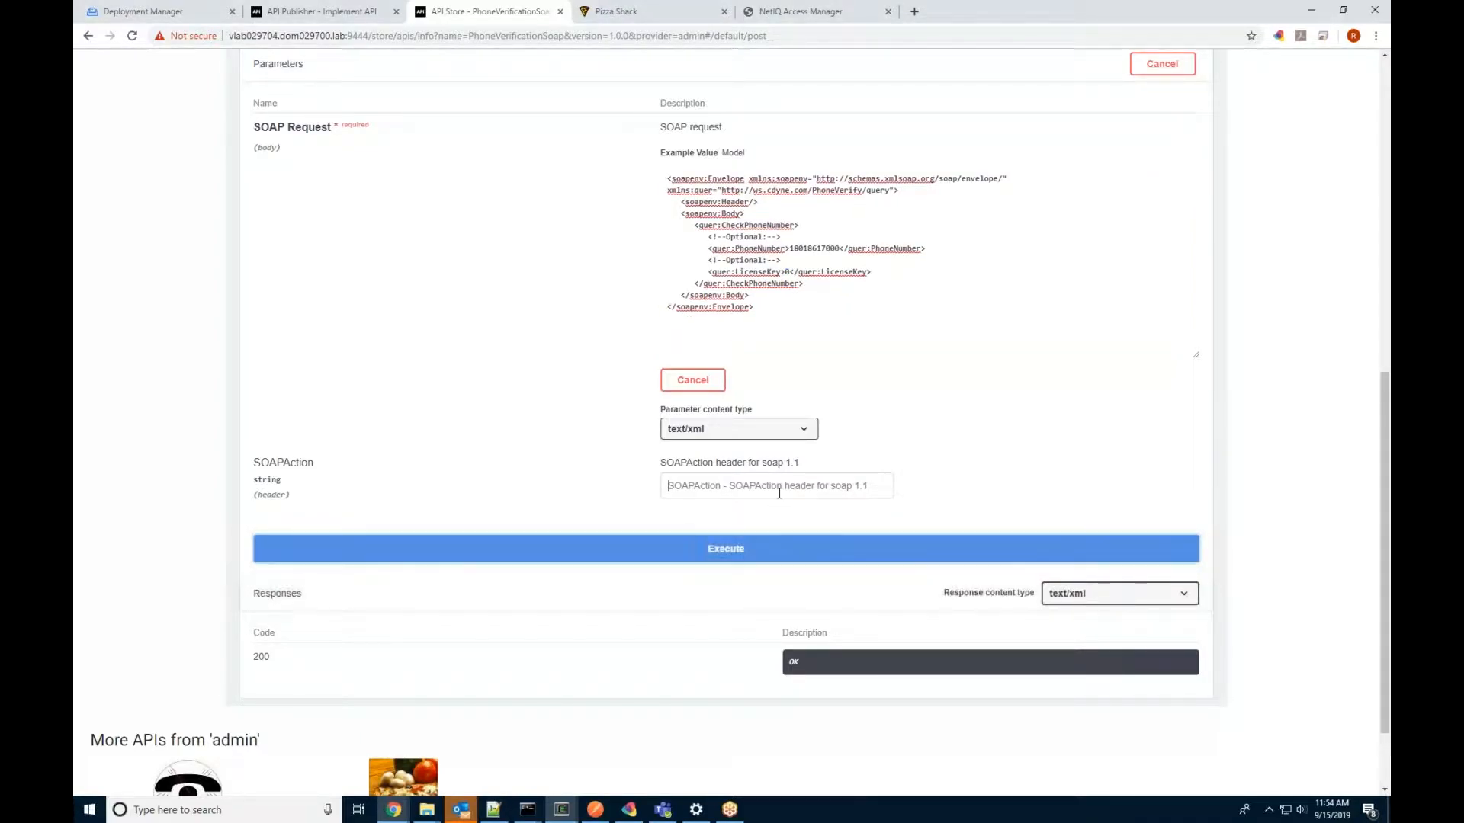
pyautogui.hotkey('alt', 'Tab')
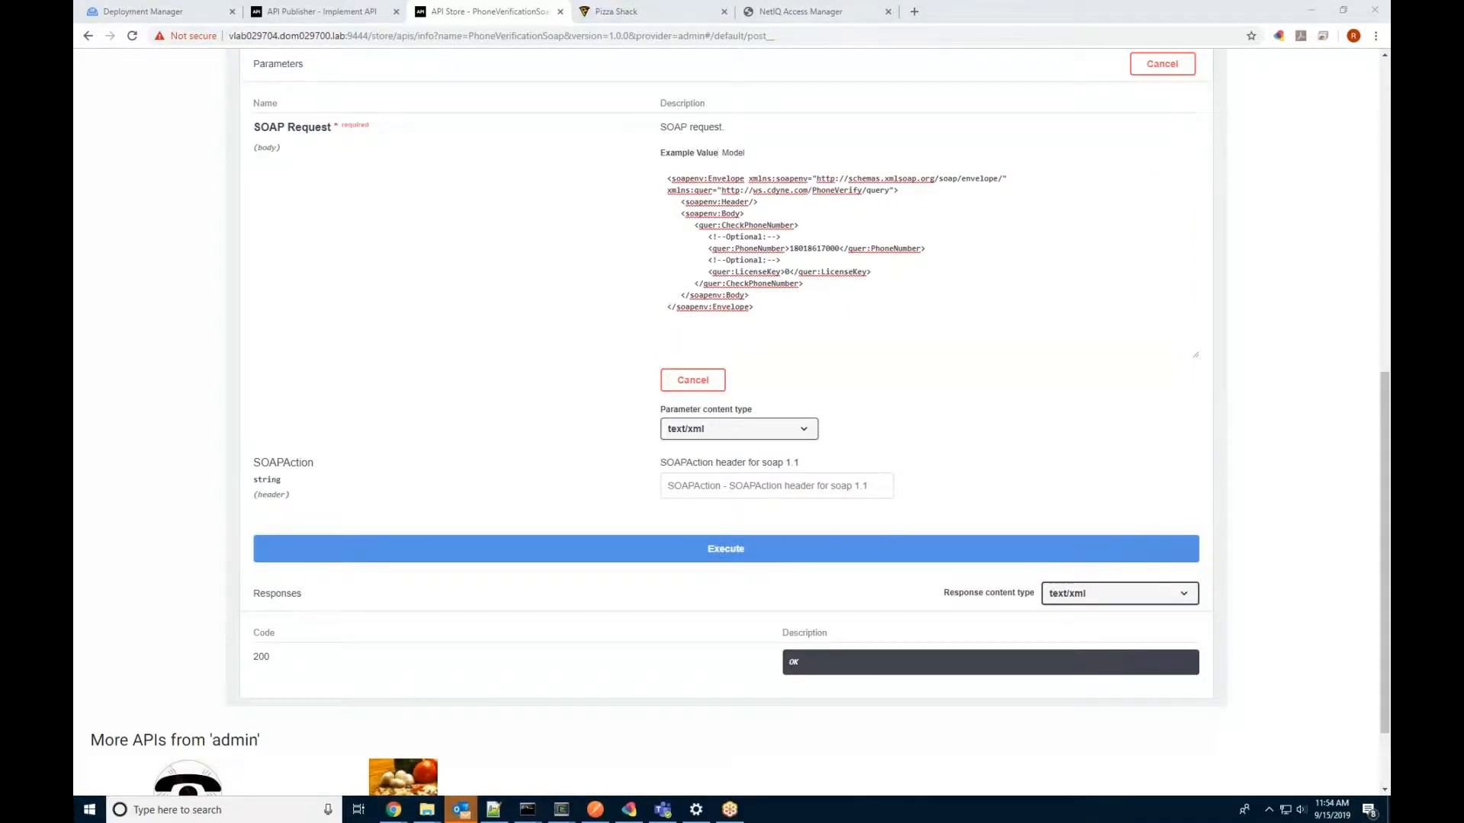
pyautogui.click(779, 493)
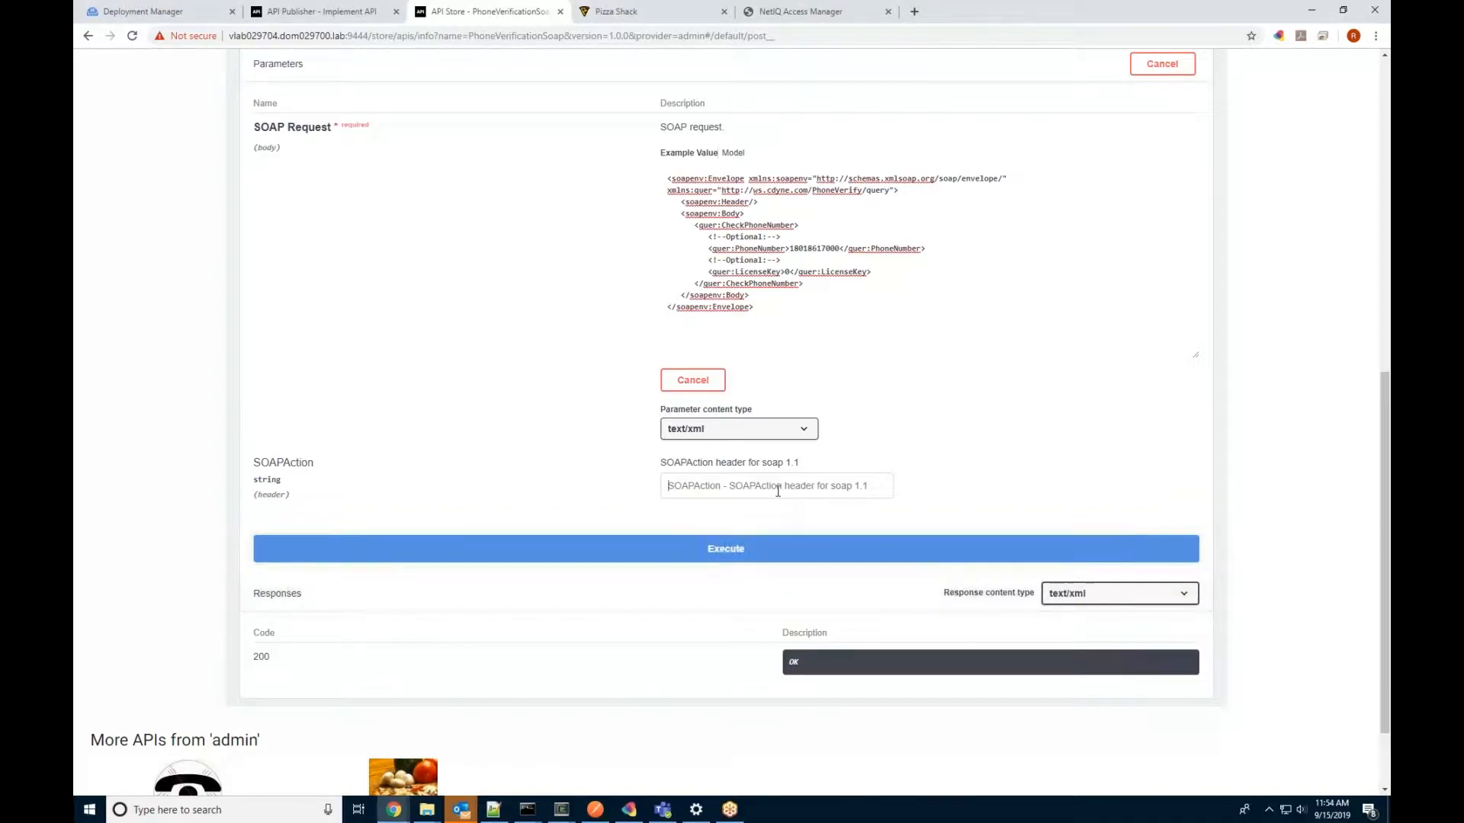
pyautogui.rightClick(779, 493)
pyautogui.click(809, 600)
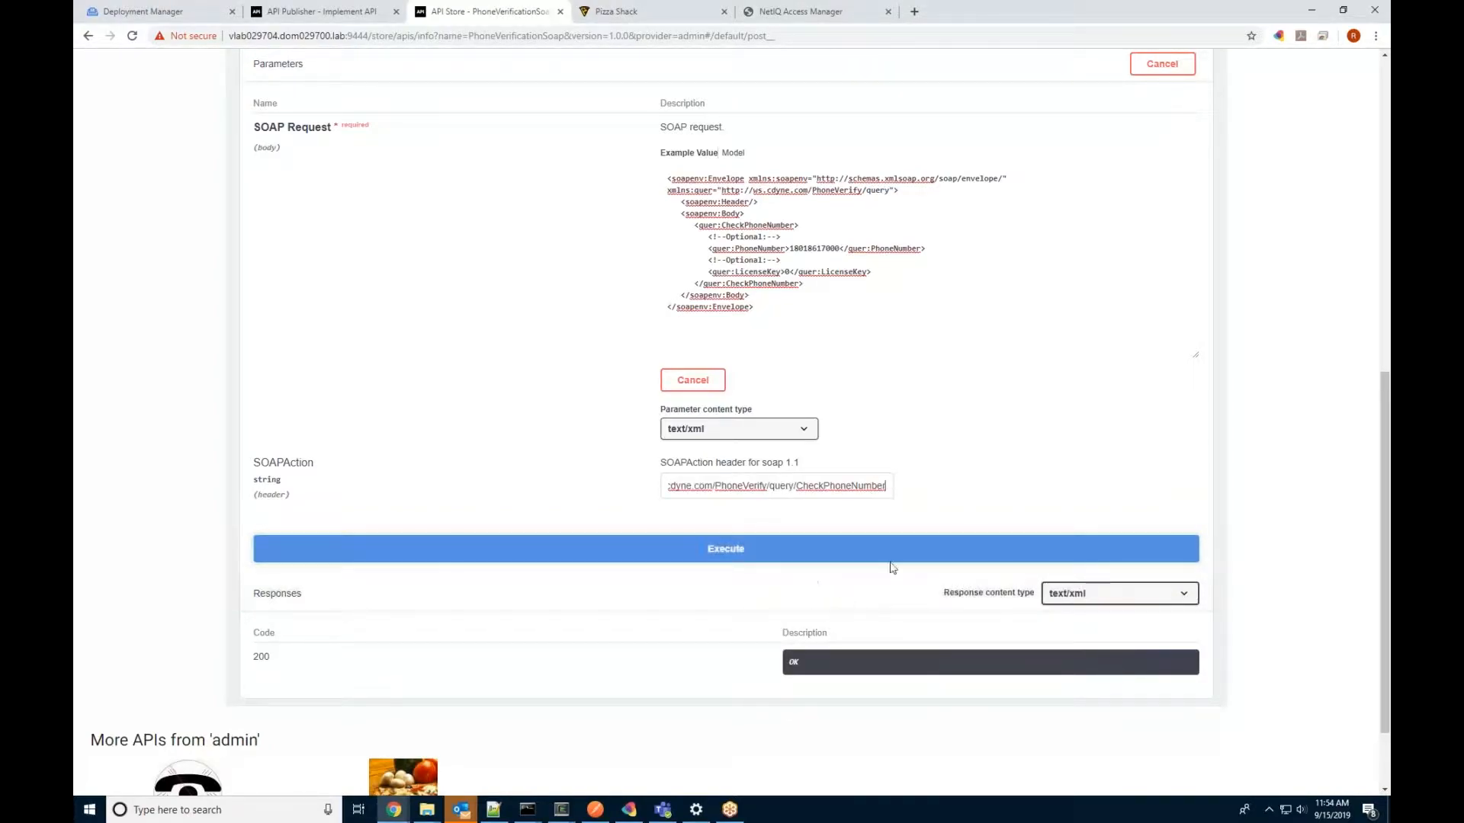
pyautogui.click(997, 458)
pyautogui.scroll(-2, 996, 458)
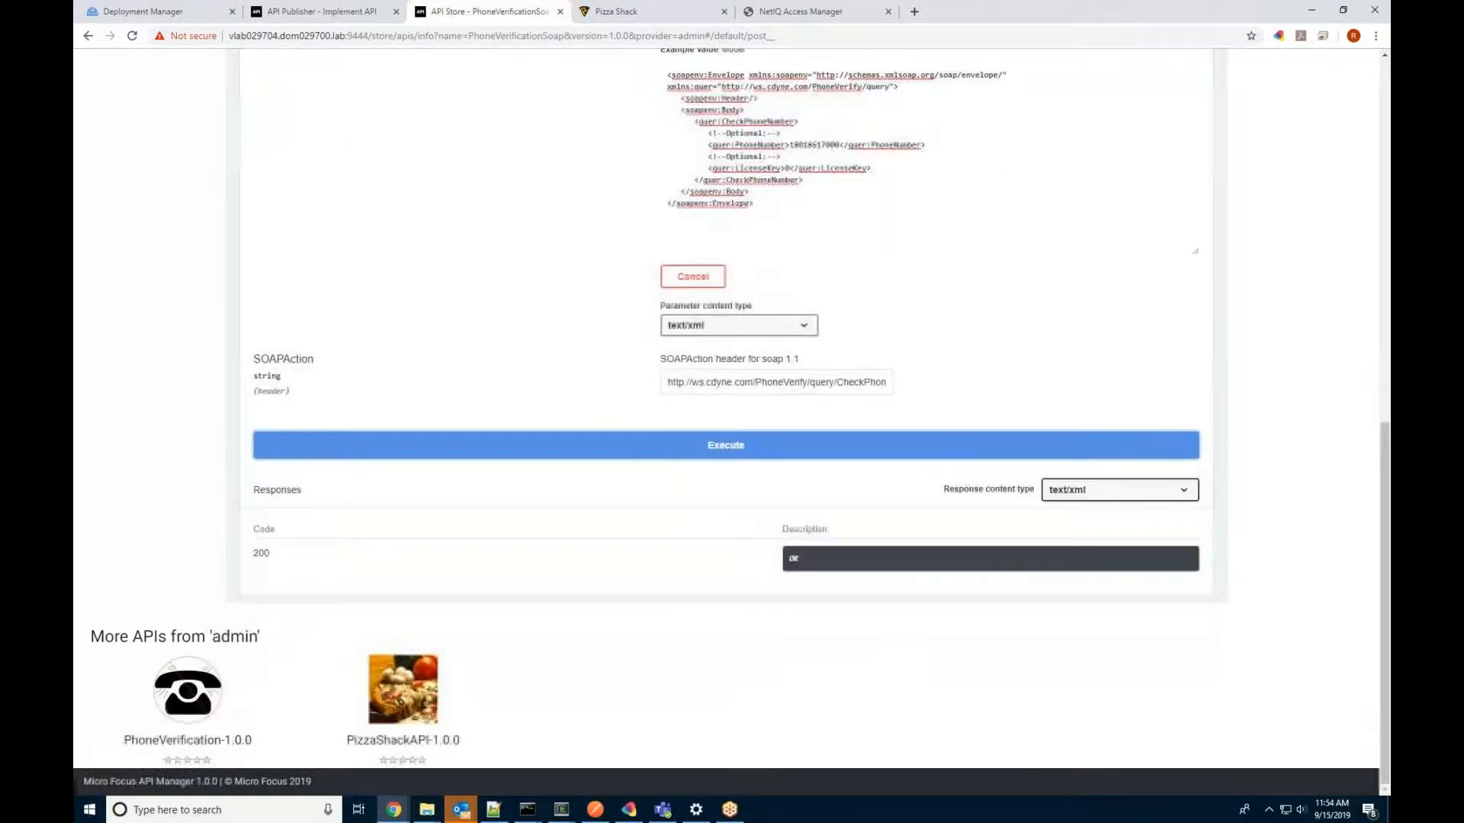
# Step: Execute the request and review the 200 response showing QWEST CORPORATION and the PROVO switch
pyautogui.click(677, 455)
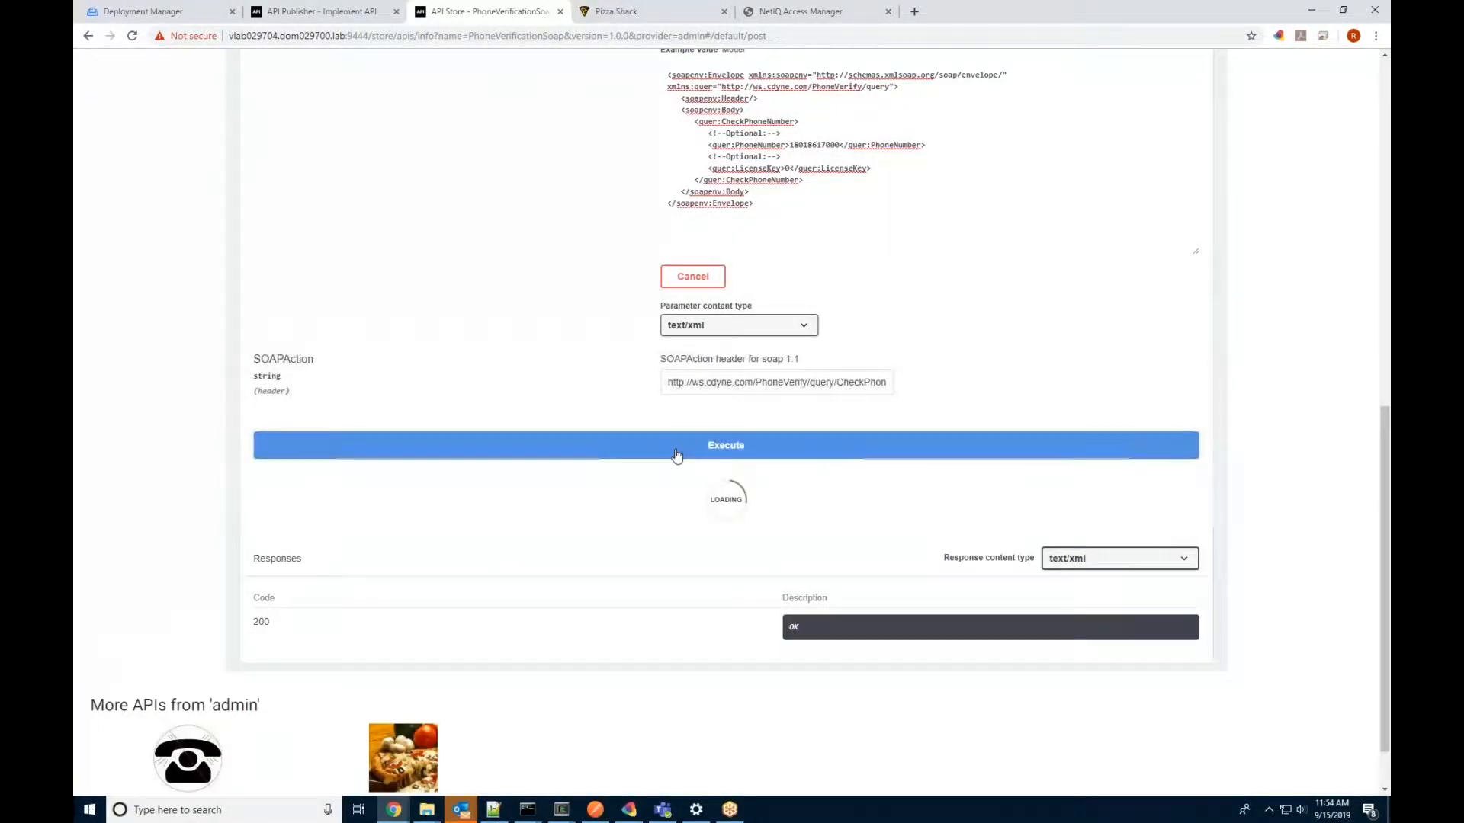
pyautogui.scroll(-4, 638, 503)
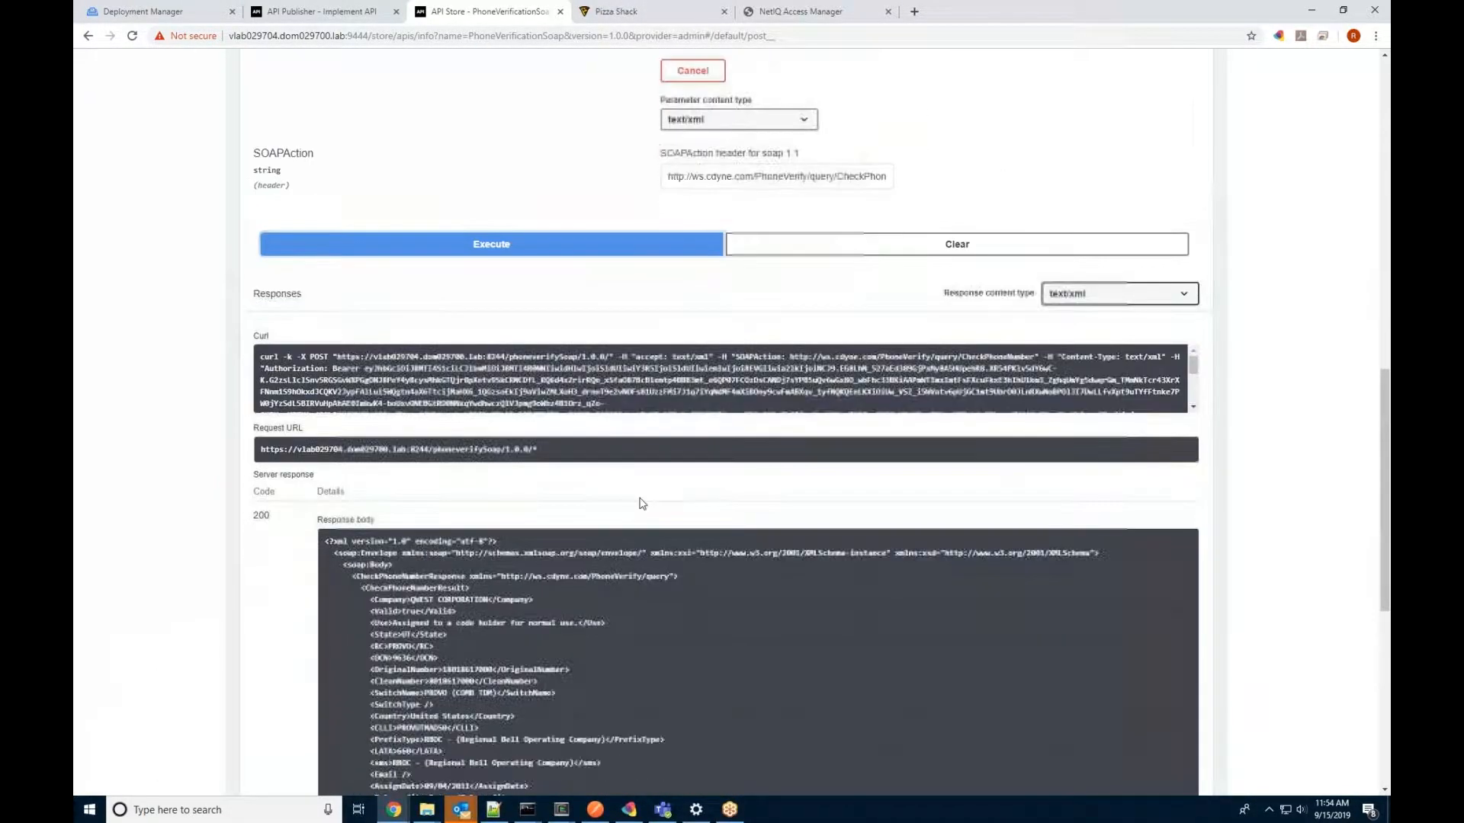
pyautogui.scroll(-2, 639, 500)
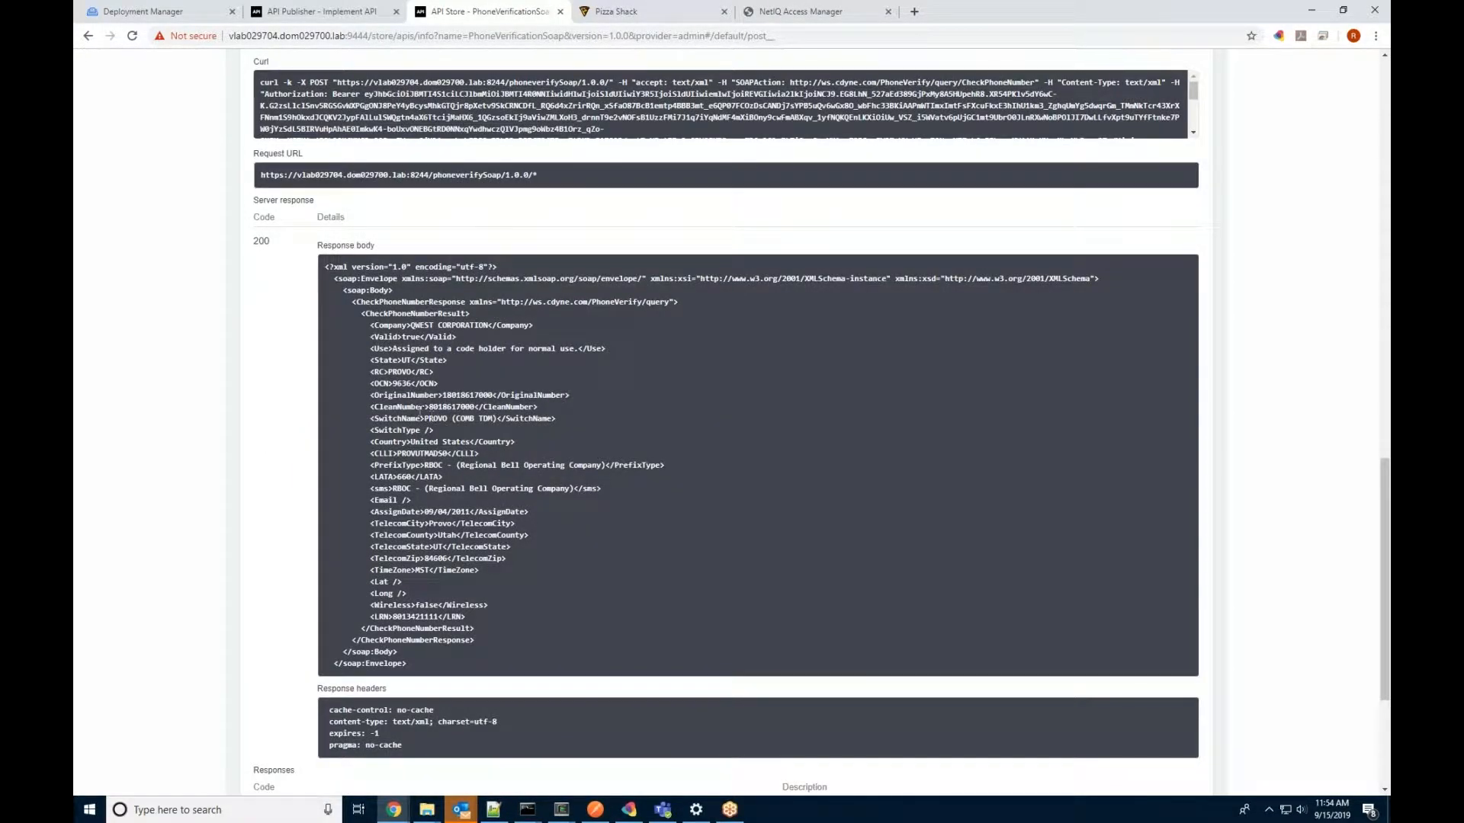
pyautogui.doubleClick(435, 418)
pyautogui.moveTo(411, 325); pyautogui.dragTo(483, 327)
pyautogui.click(669, 465)
pyautogui.scroll(9, 670, 473)
pyautogui.scroll(6, 599, 523)
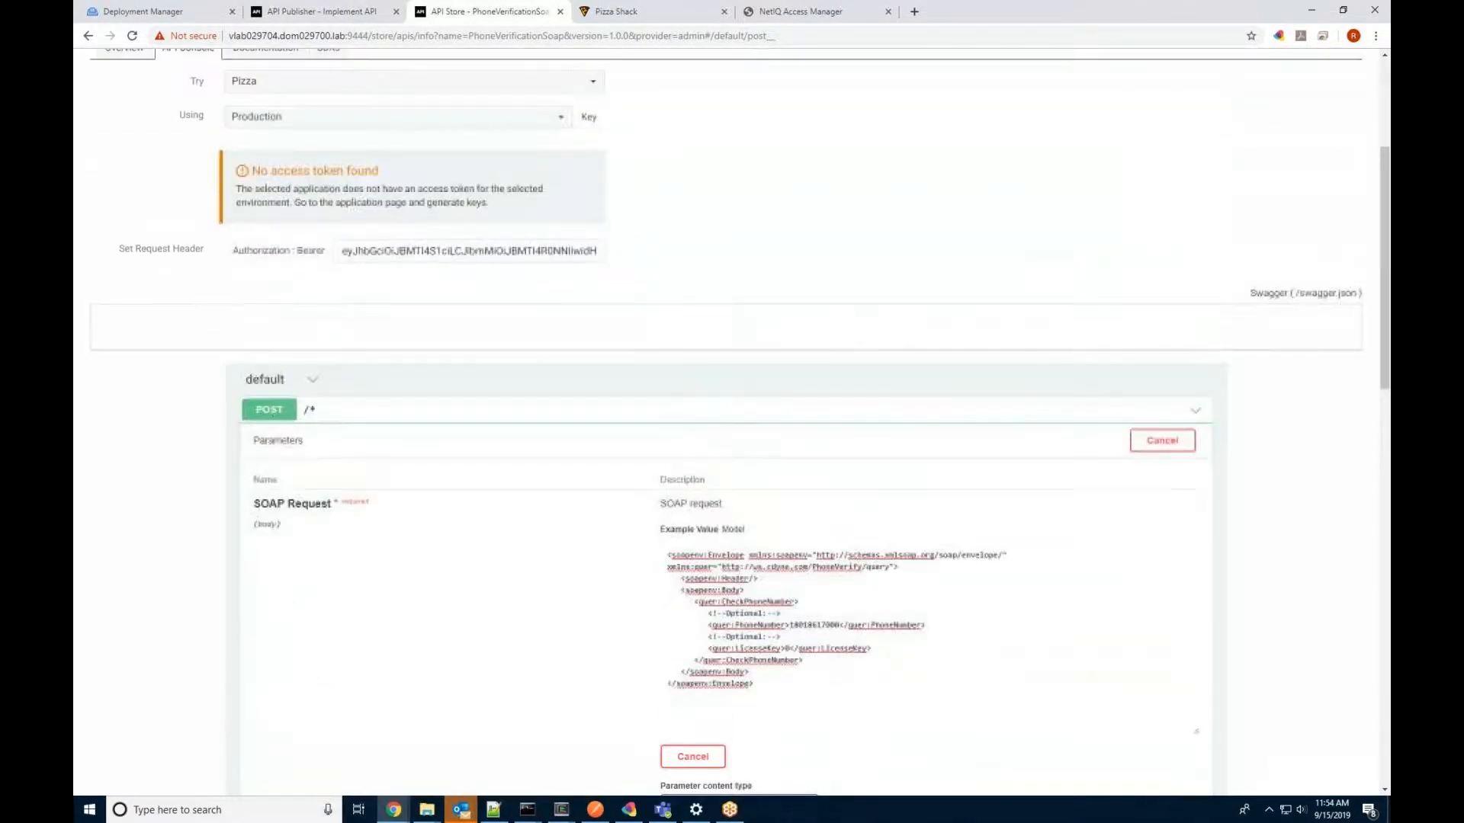
pyautogui.scroll(1, 602, 523)
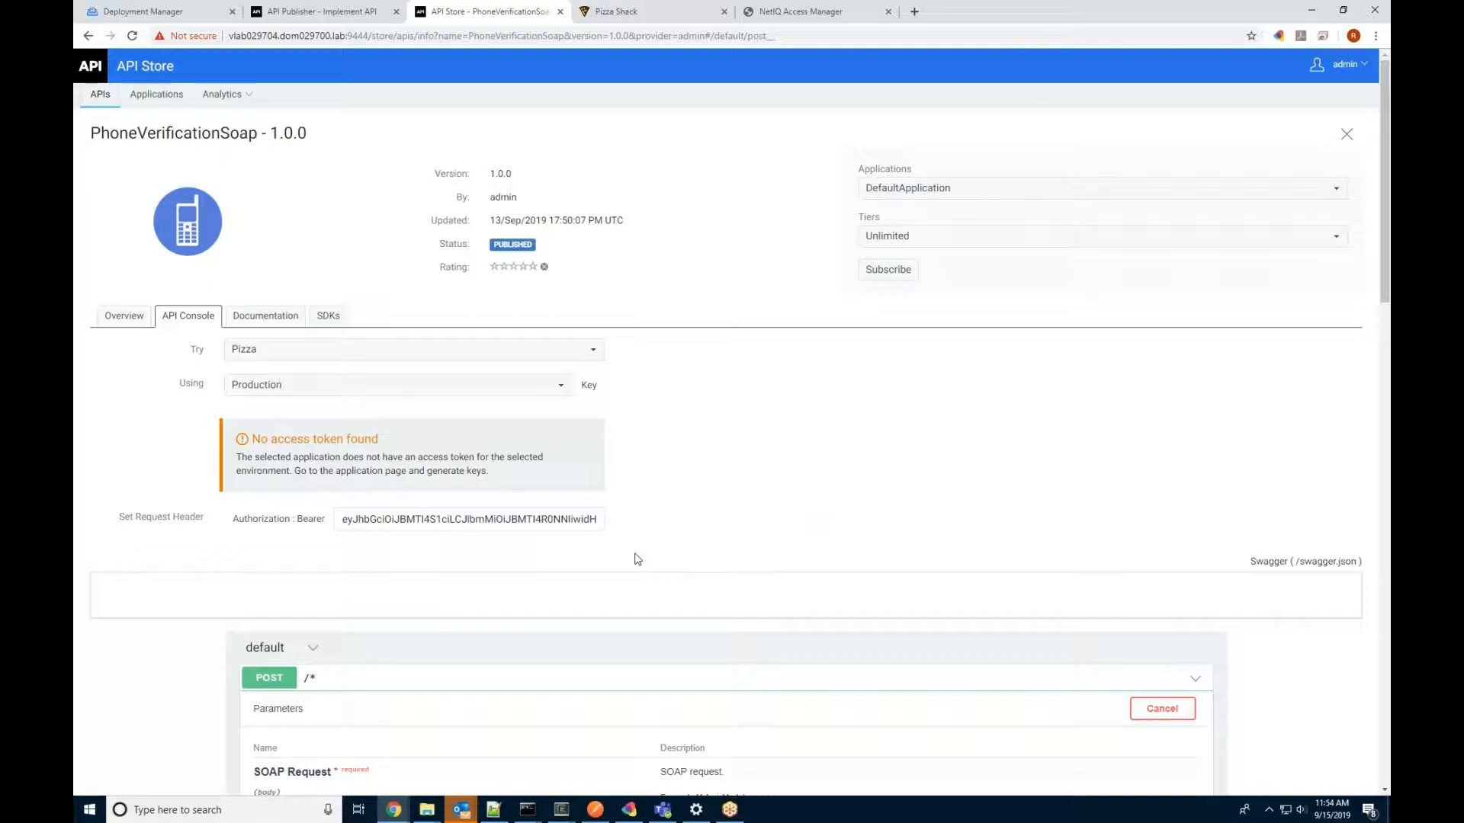
# Step: Copy the bearer token from the PhoneVerificationSoap console's Authorization field
pyautogui.tripleClick(537, 521)
pyautogui.rightClick(537, 521)
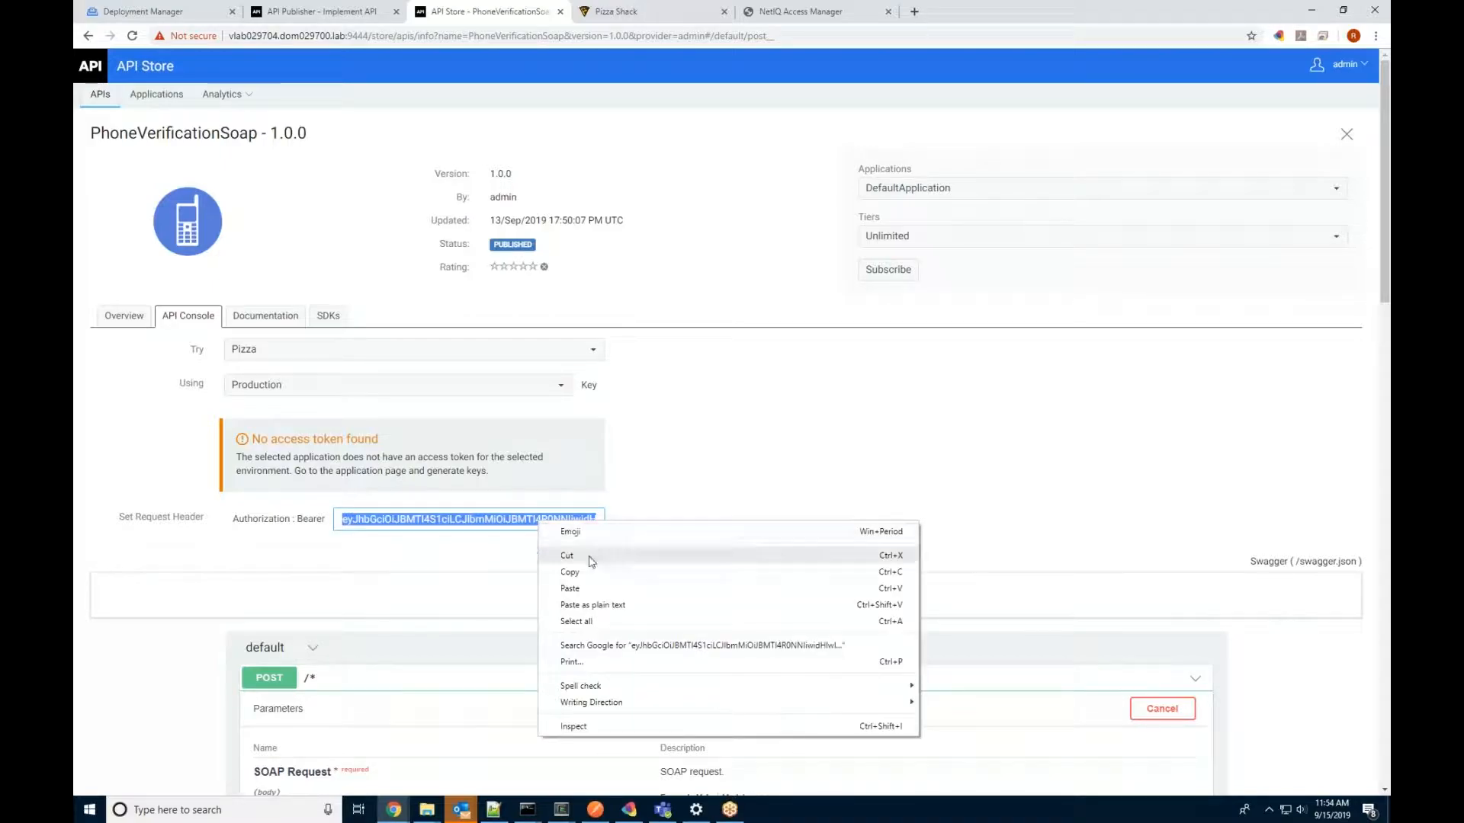
pyautogui.click(570, 571)
pyautogui.click(677, 481)
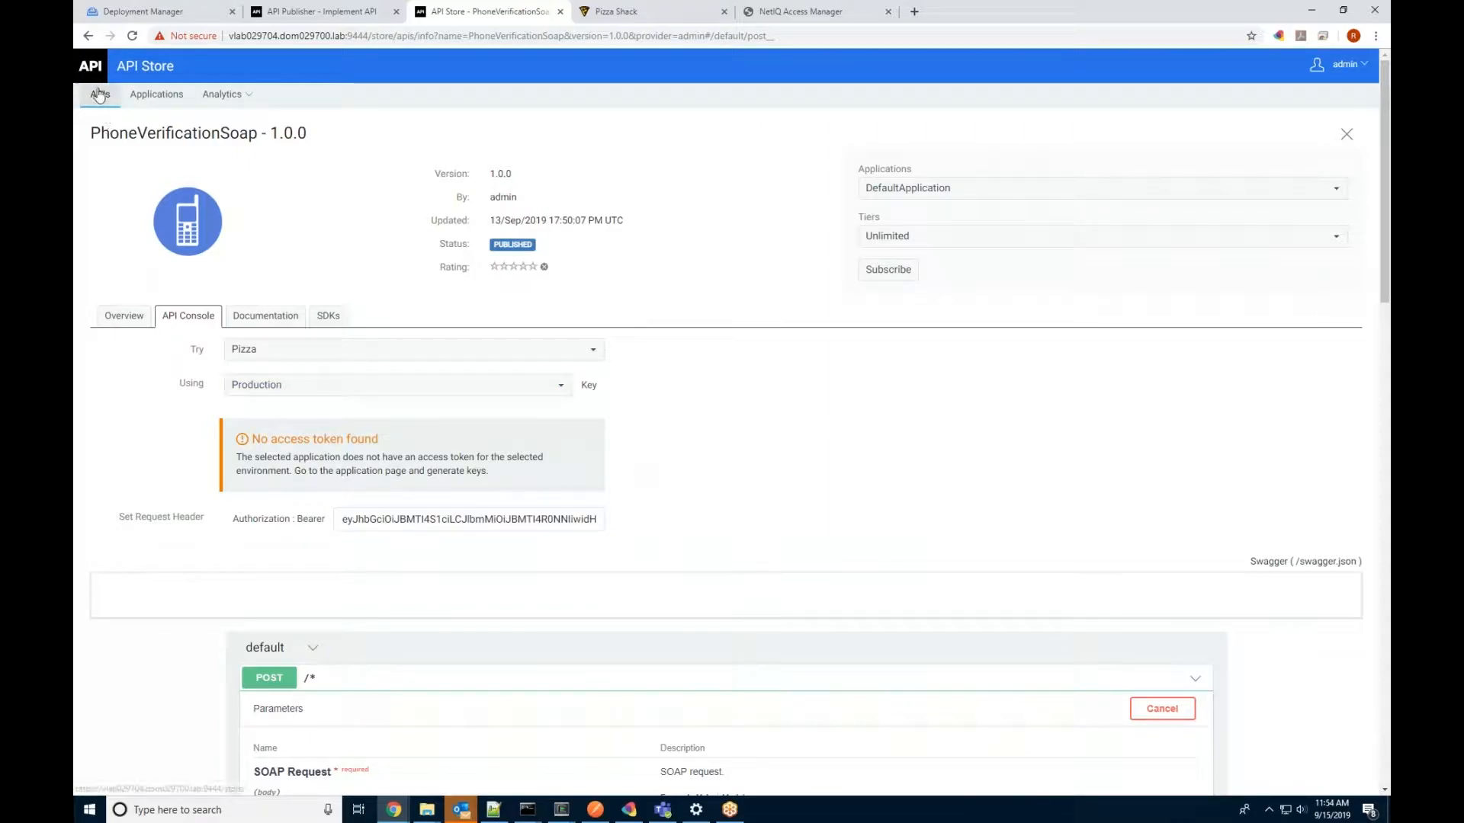
# Step: Look at the PhoneVerification API in the Publisher, then return to the API Store's APIs listing
pyautogui.click(279, 6)
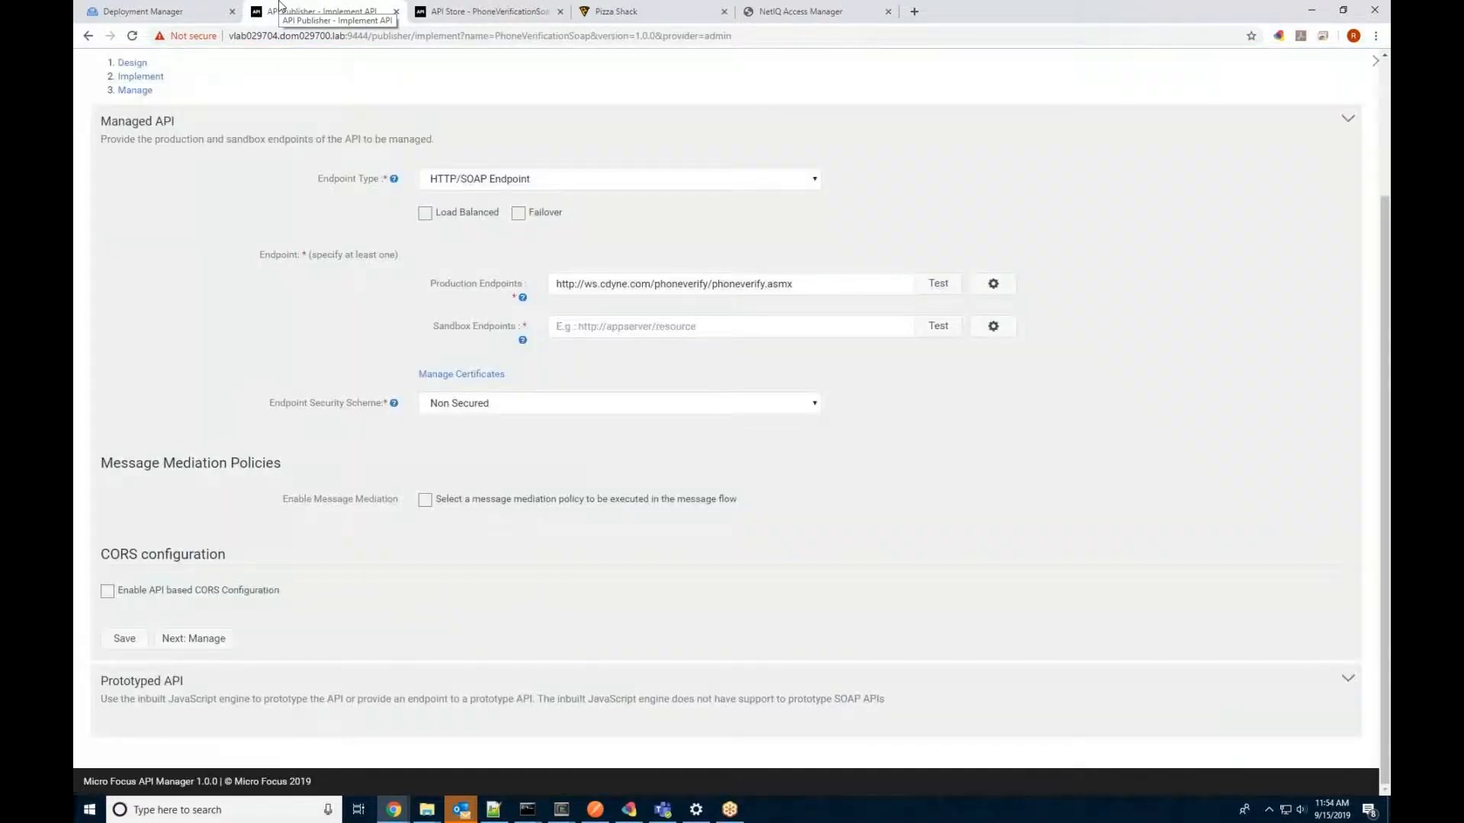
pyautogui.scroll(2, 176, 267)
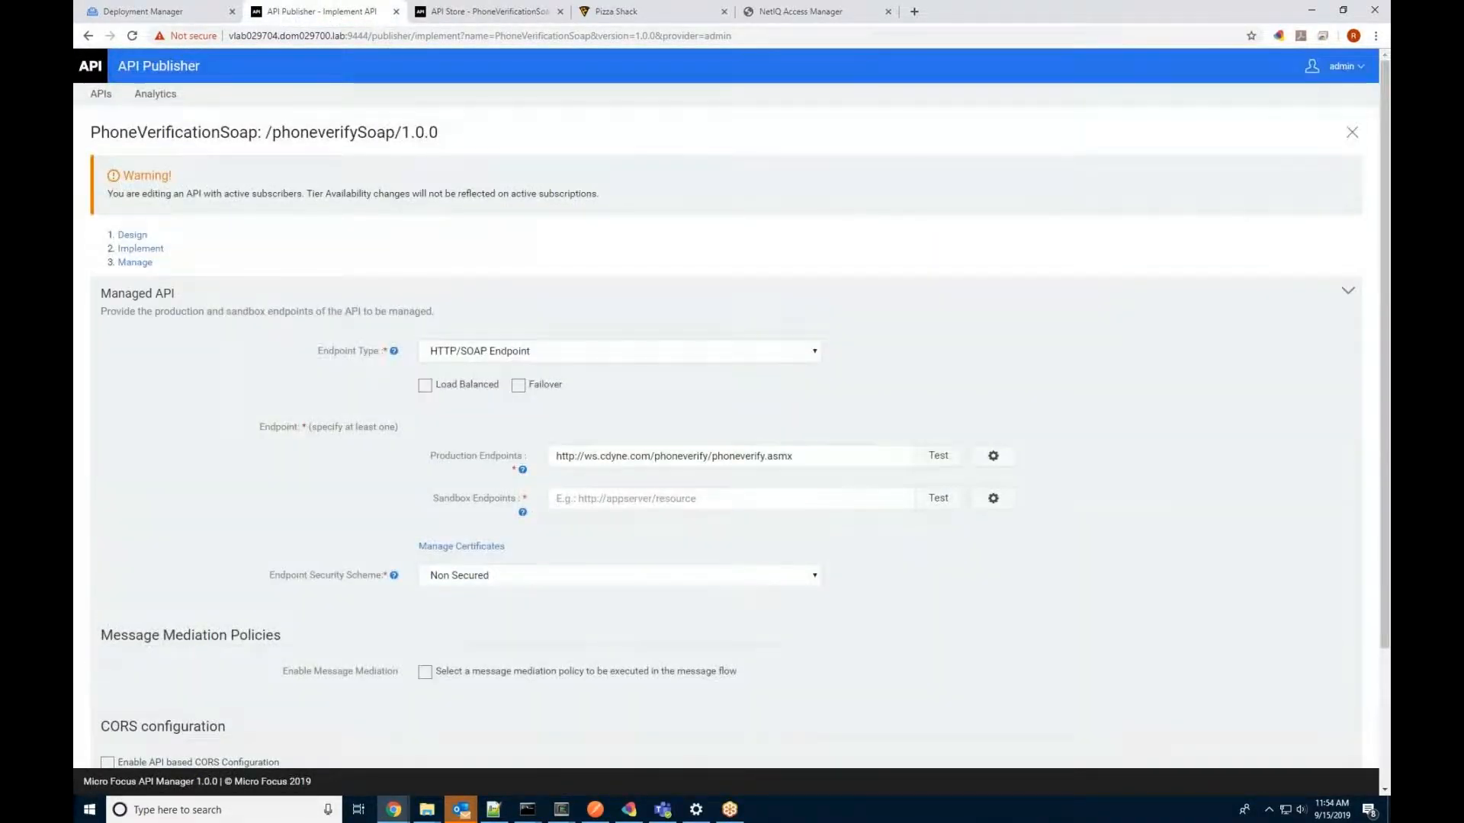
pyautogui.click(100, 94)
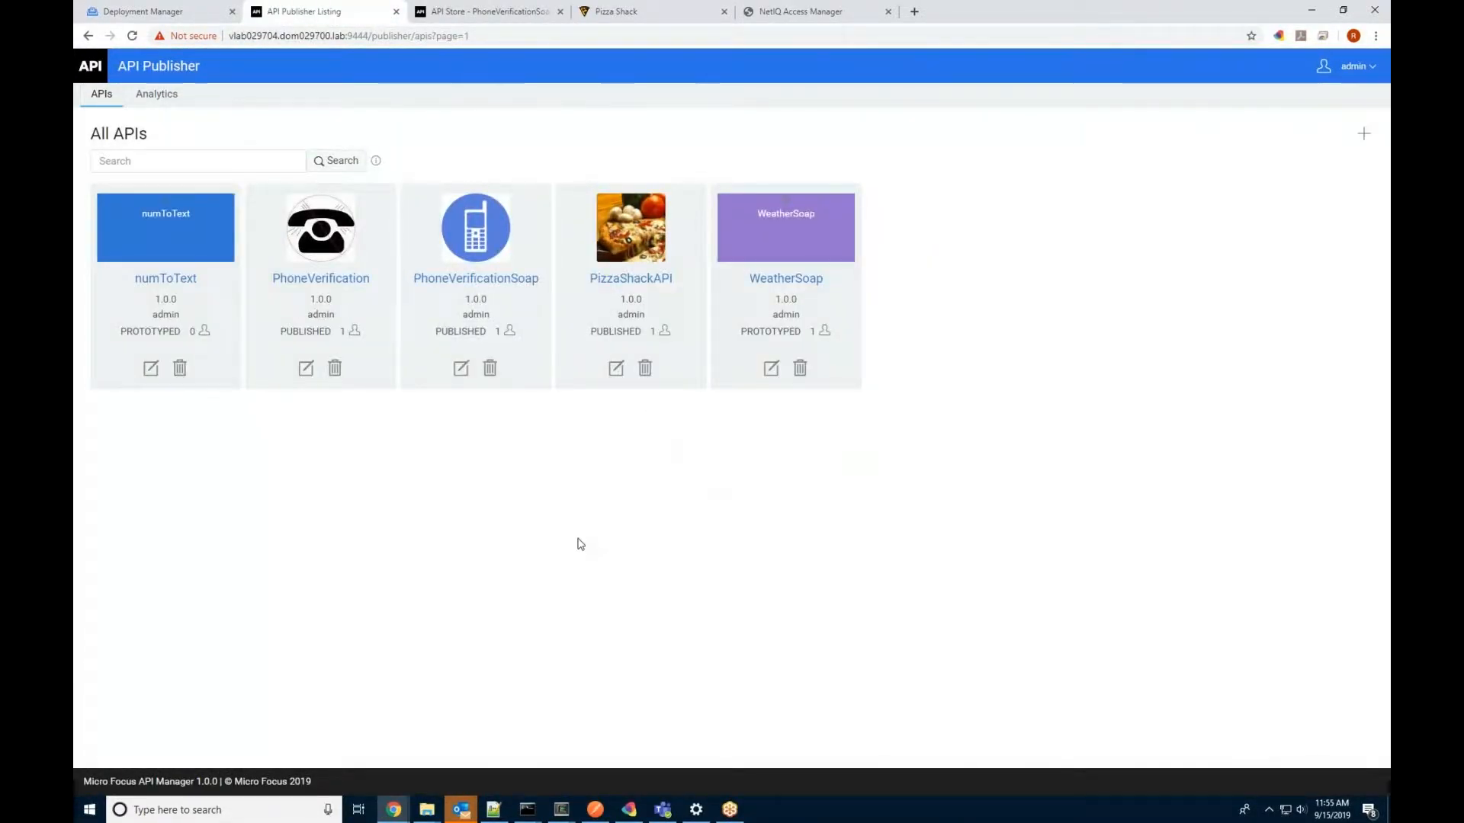
pyautogui.click(321, 227)
pyautogui.click(485, 15)
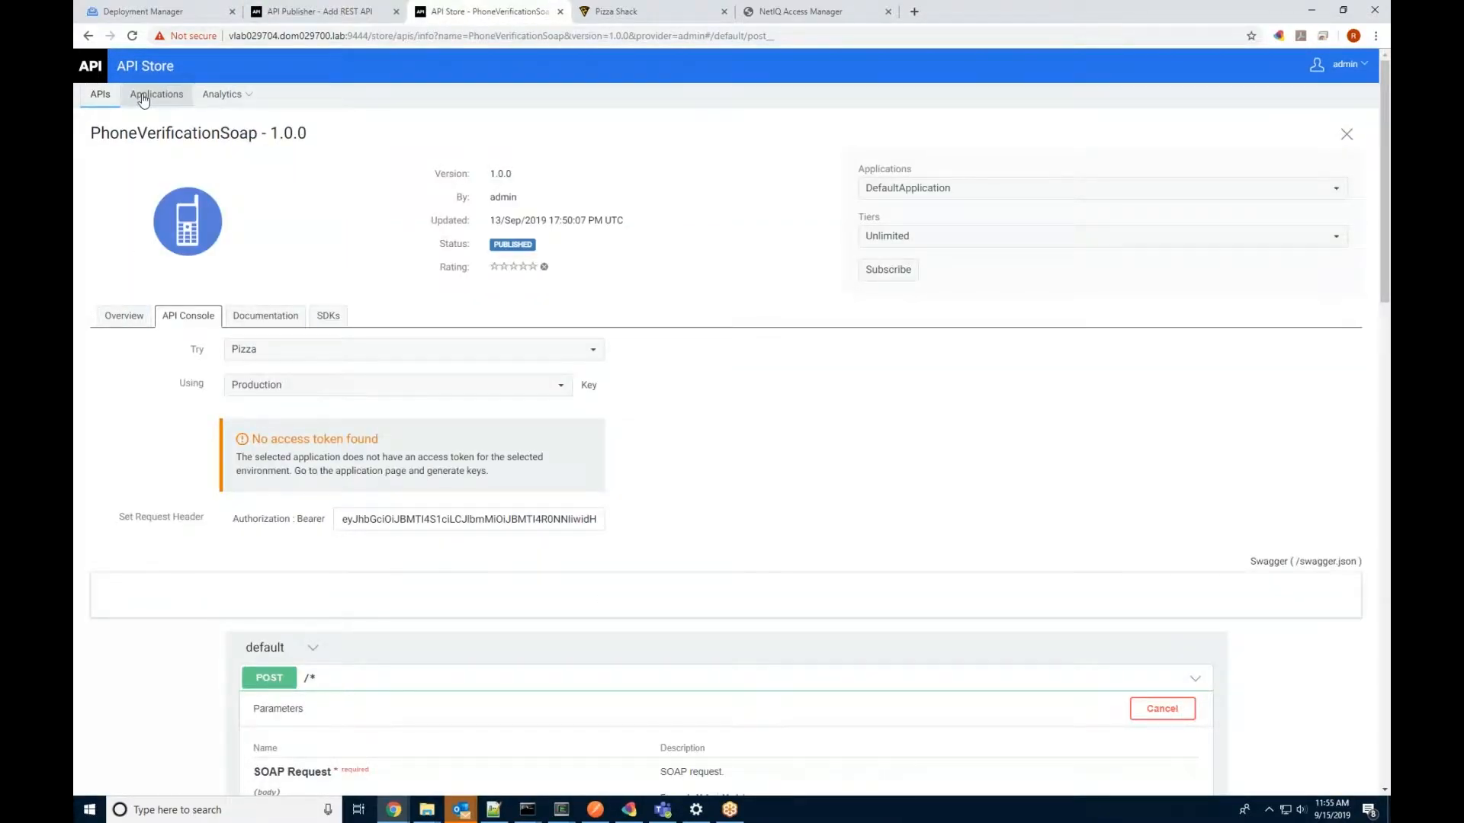
pyautogui.click(105, 104)
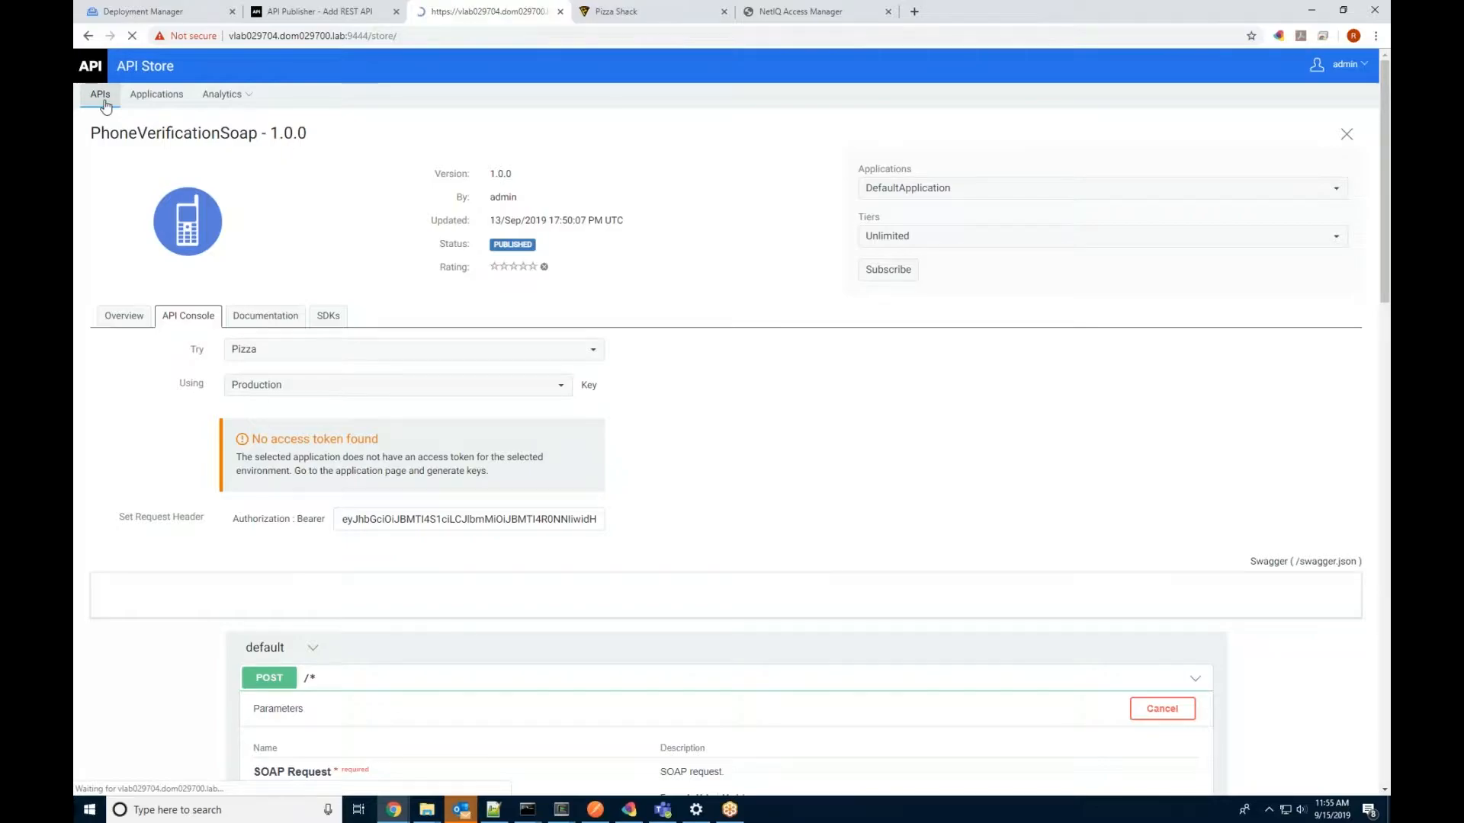
# Step: Open the PhoneVerification API Console and paste the copied bearer token into Access Token
pyautogui.click(309, 221)
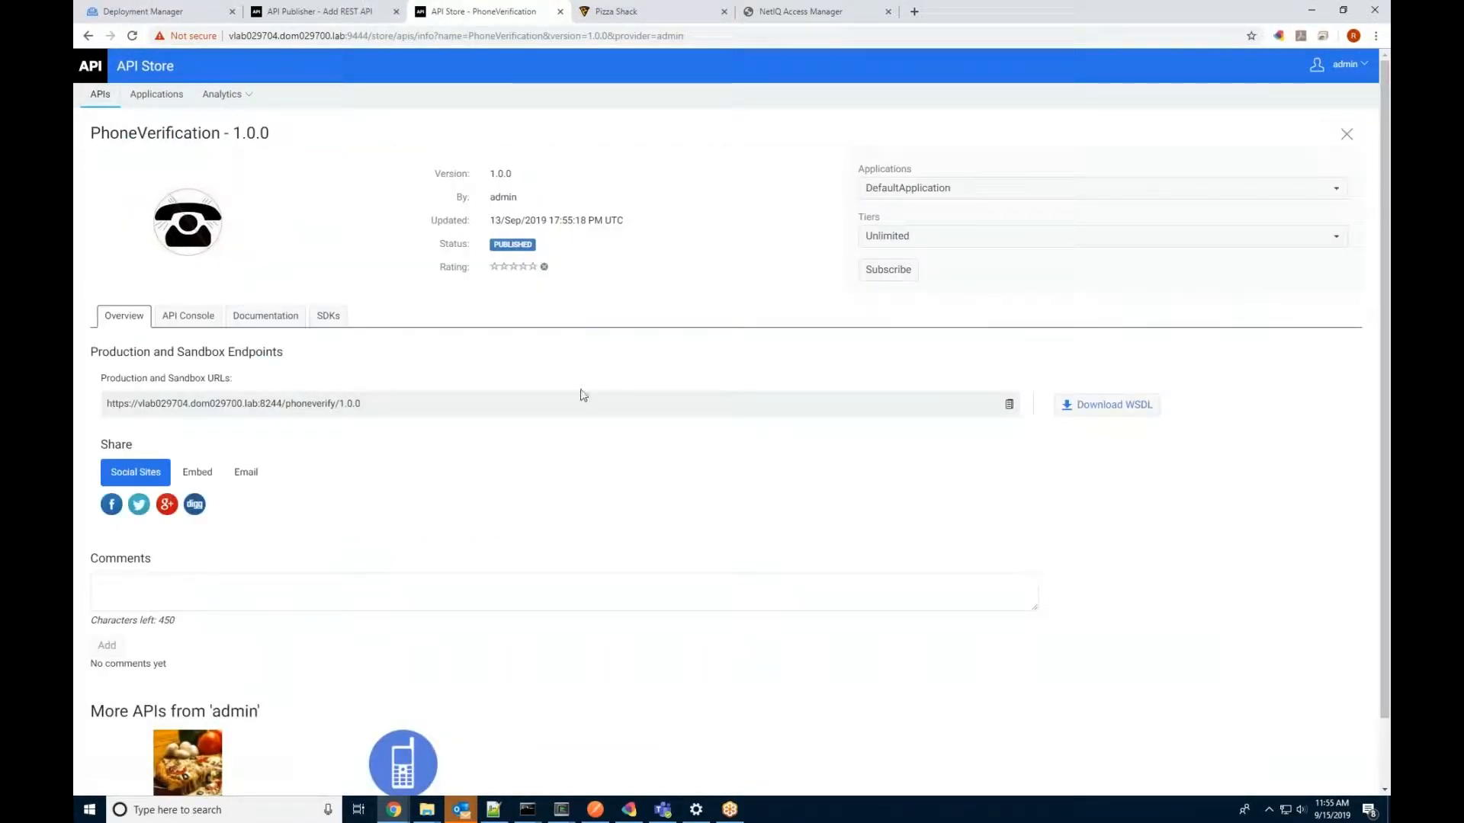
pyautogui.click(189, 316)
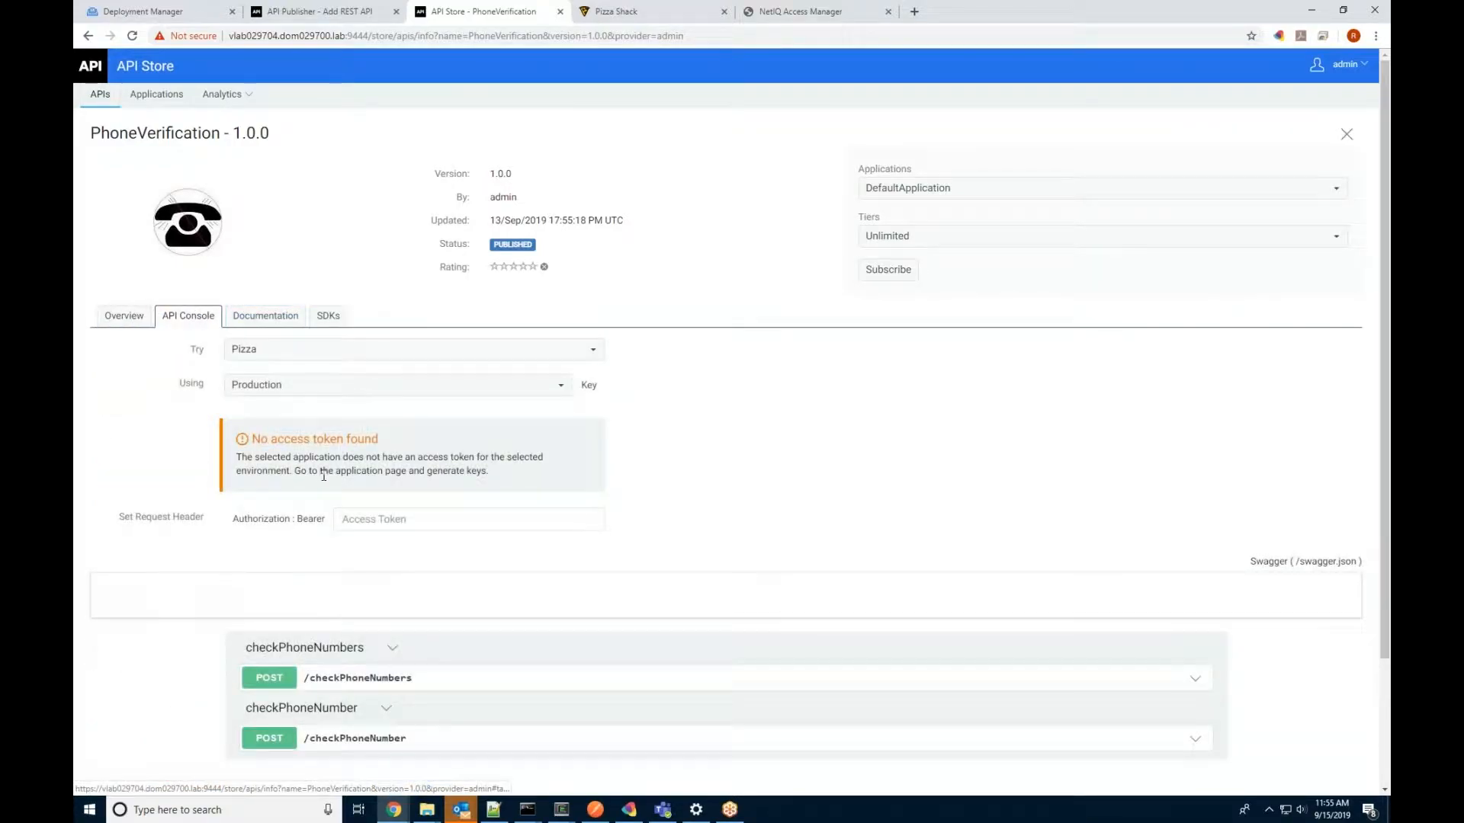
pyautogui.click(361, 517)
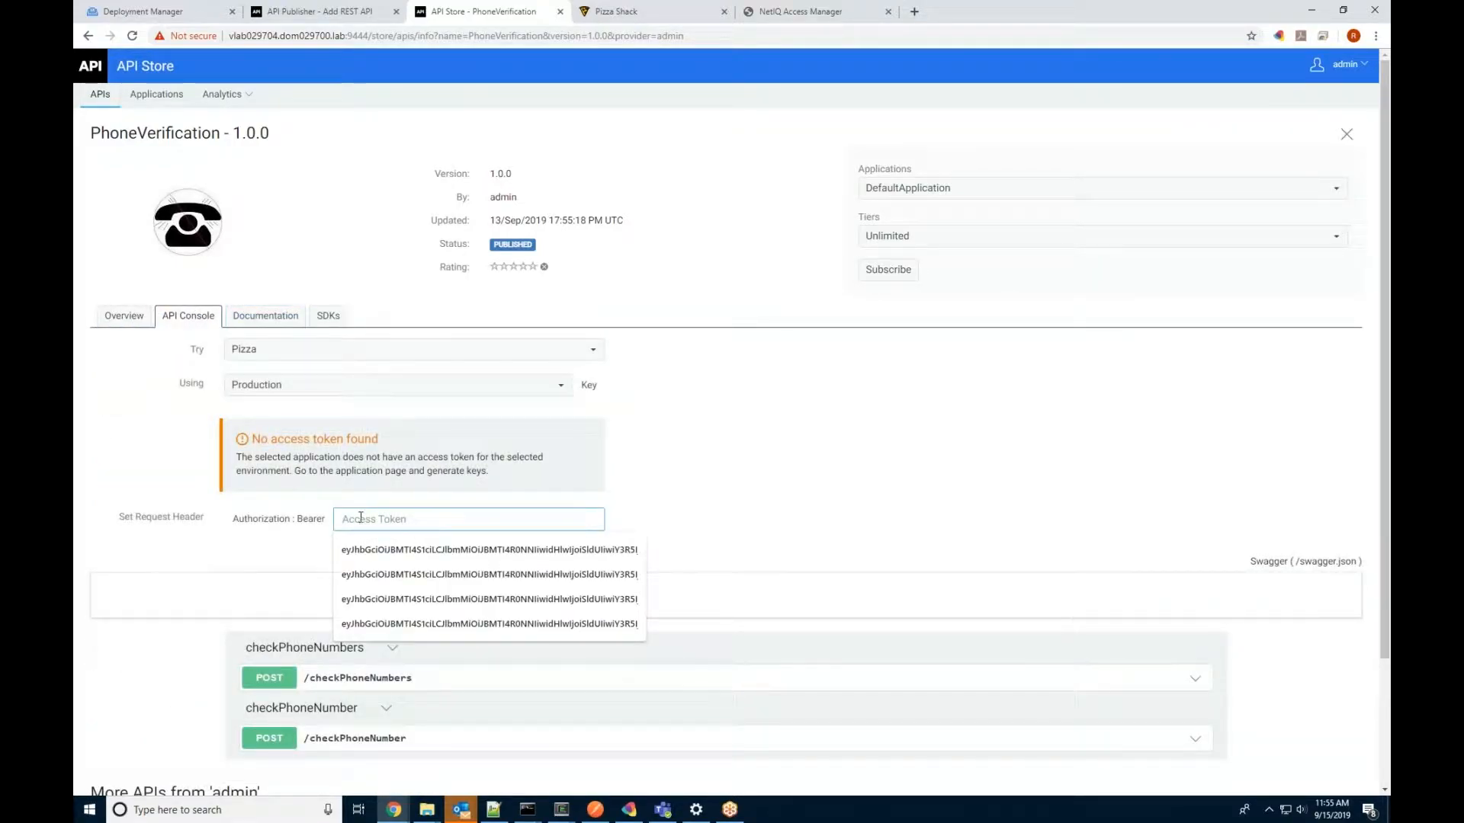
pyautogui.rightClick(360, 519)
pyautogui.click(415, 625)
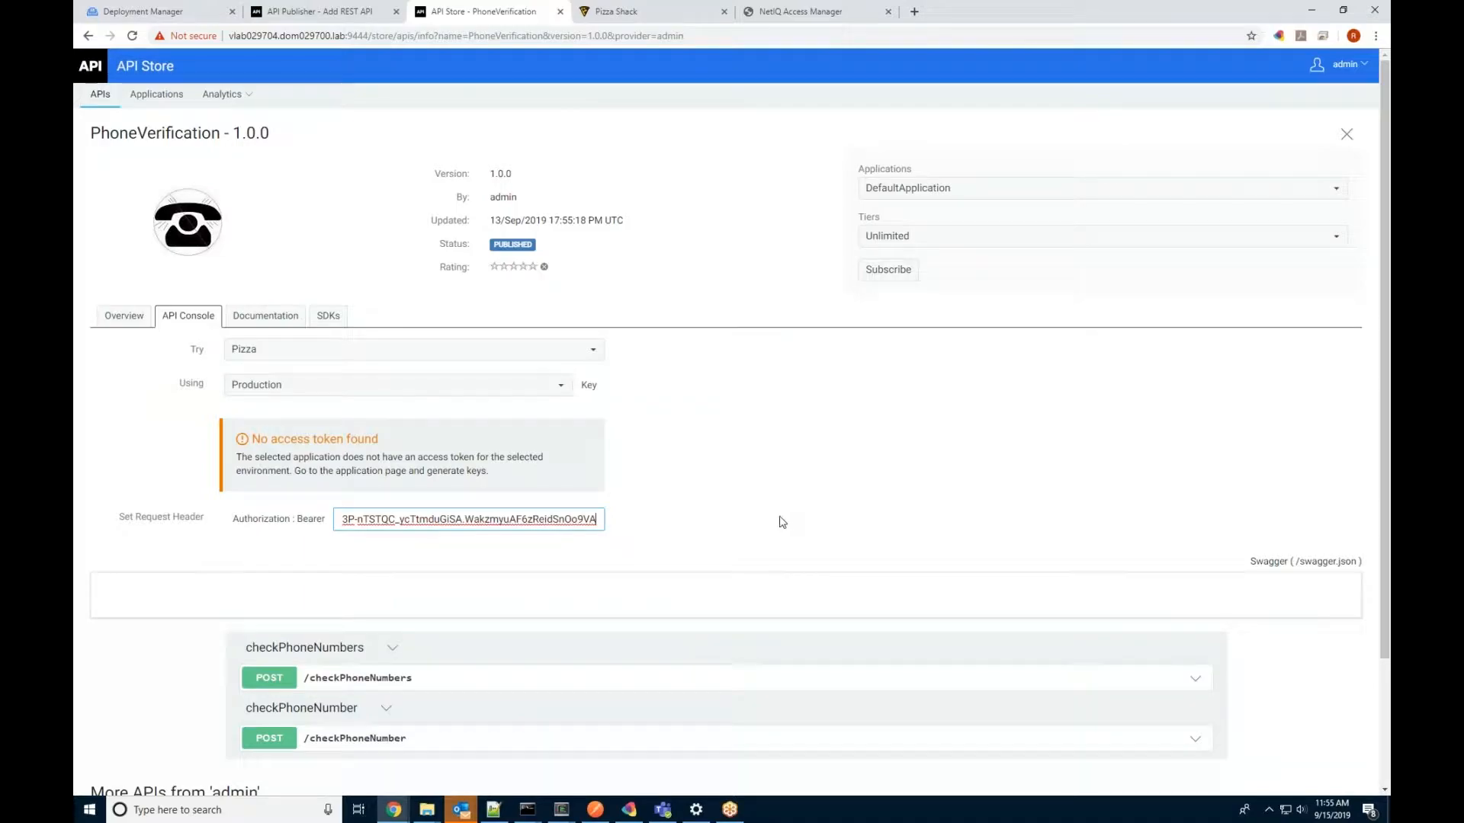
pyautogui.moveTo(462, 521); pyautogui.dragTo(286, 515)
pyautogui.click(795, 544)
# Step: Expand POST /checkPhoneNumber and enable Try it out for its parameters
pyautogui.scroll(-3, 795, 543)
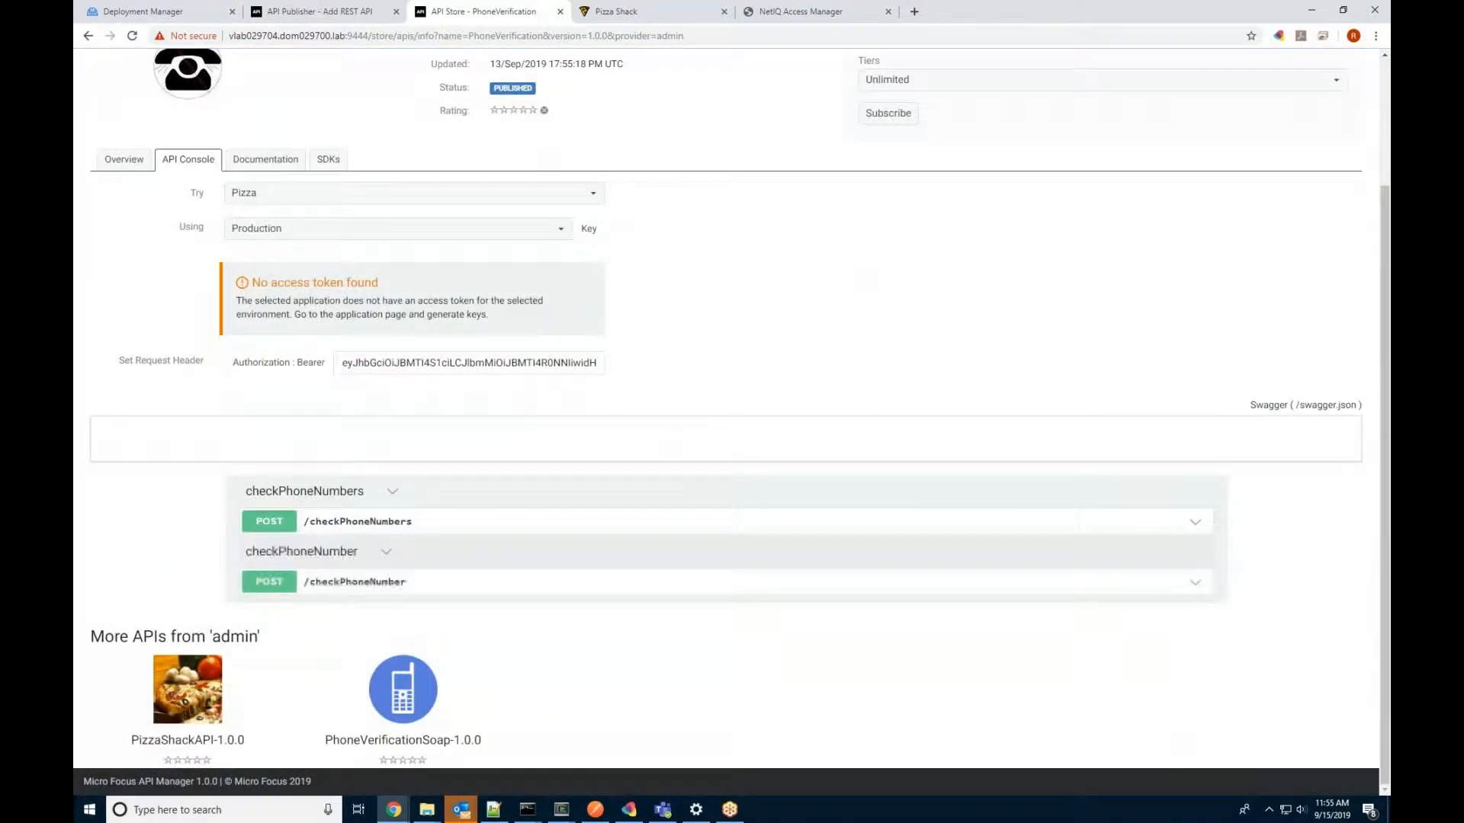
pyautogui.click(279, 588)
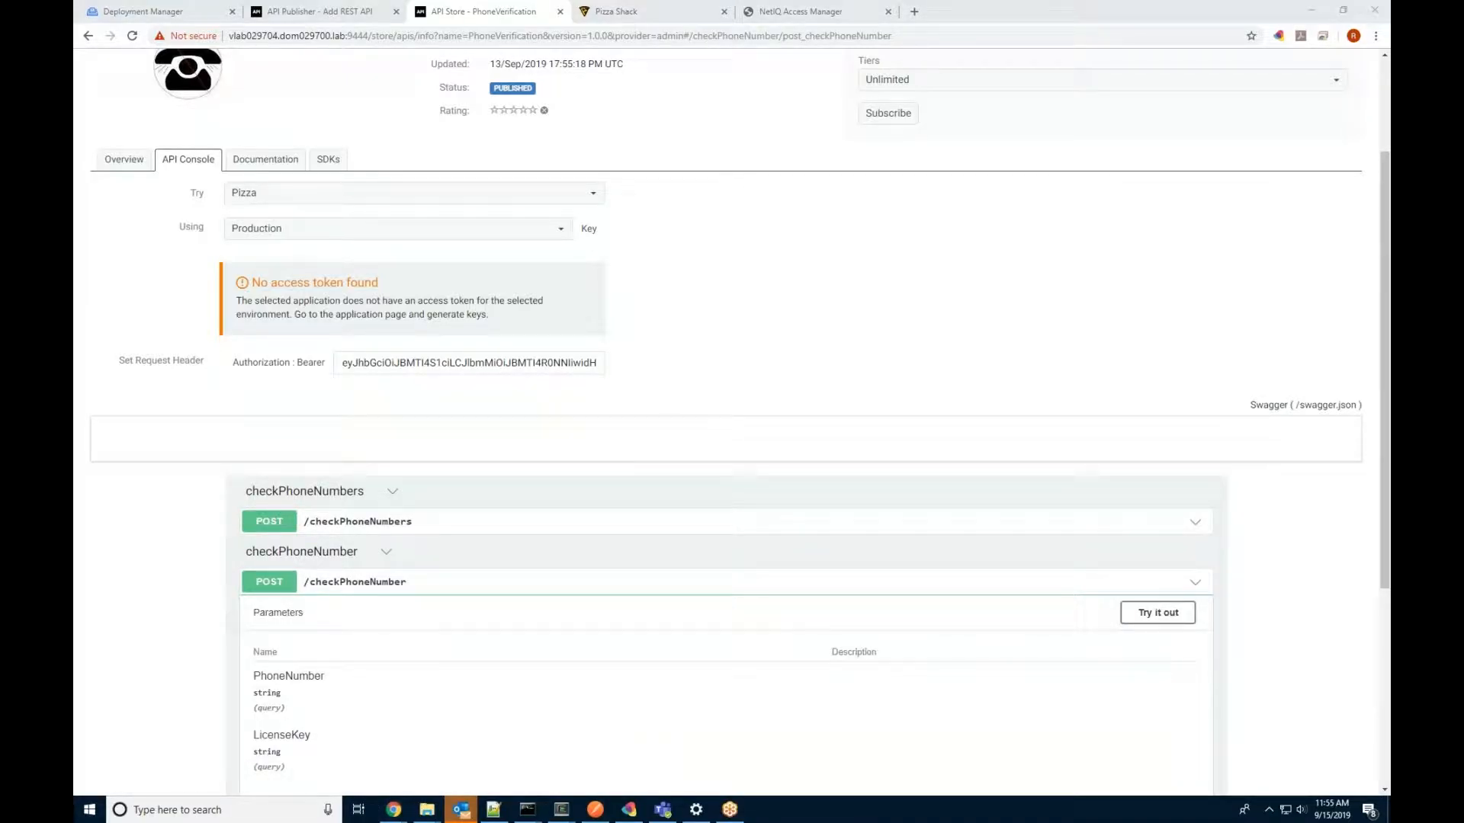
pyautogui.scroll(-4, 491, 568)
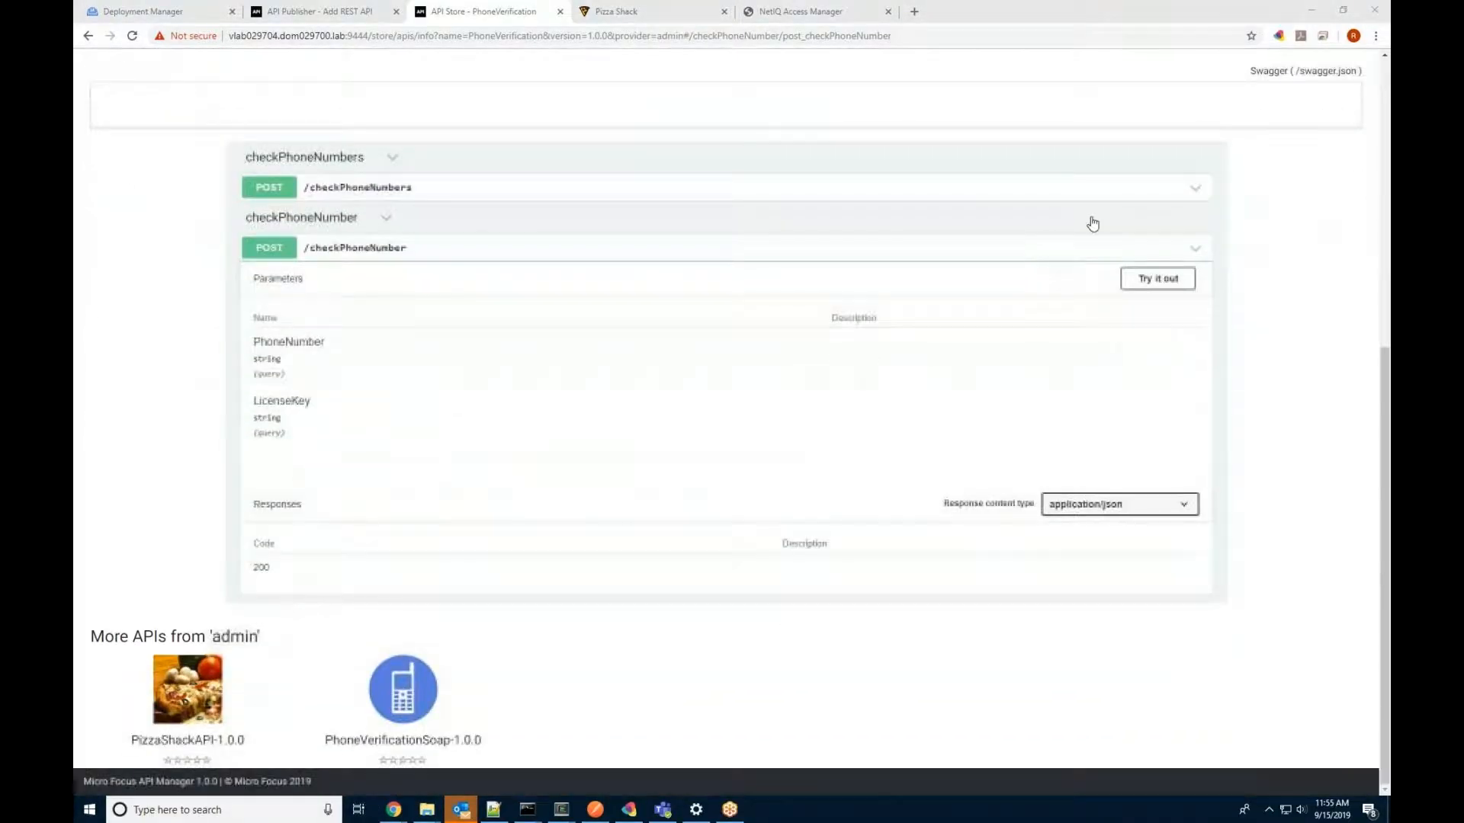
pyautogui.click(1161, 282)
# Step: Enter the test phone number and licence key value in checkPhoneNumber, then execute it
pyautogui.click(650, 362)
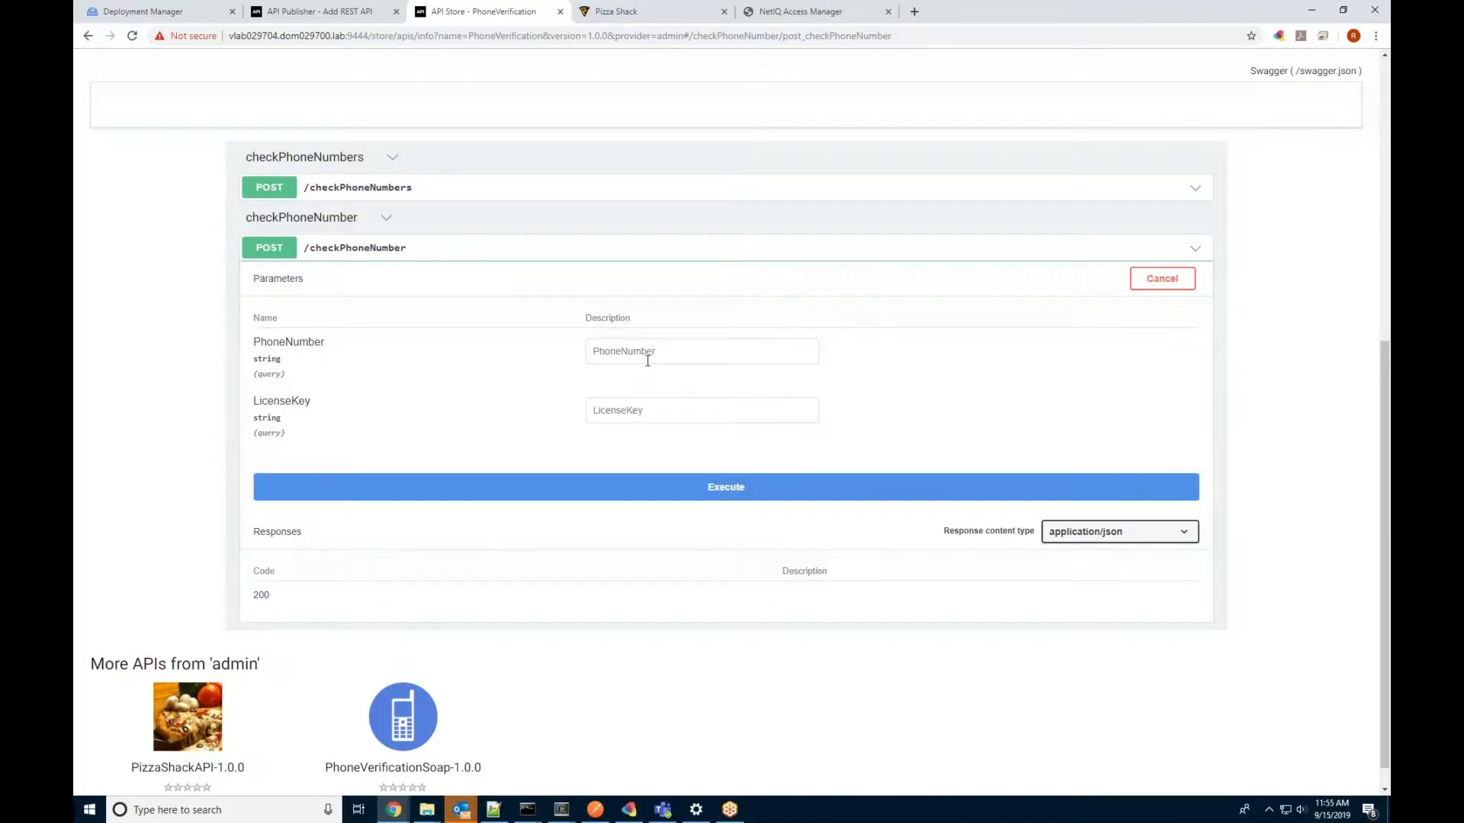
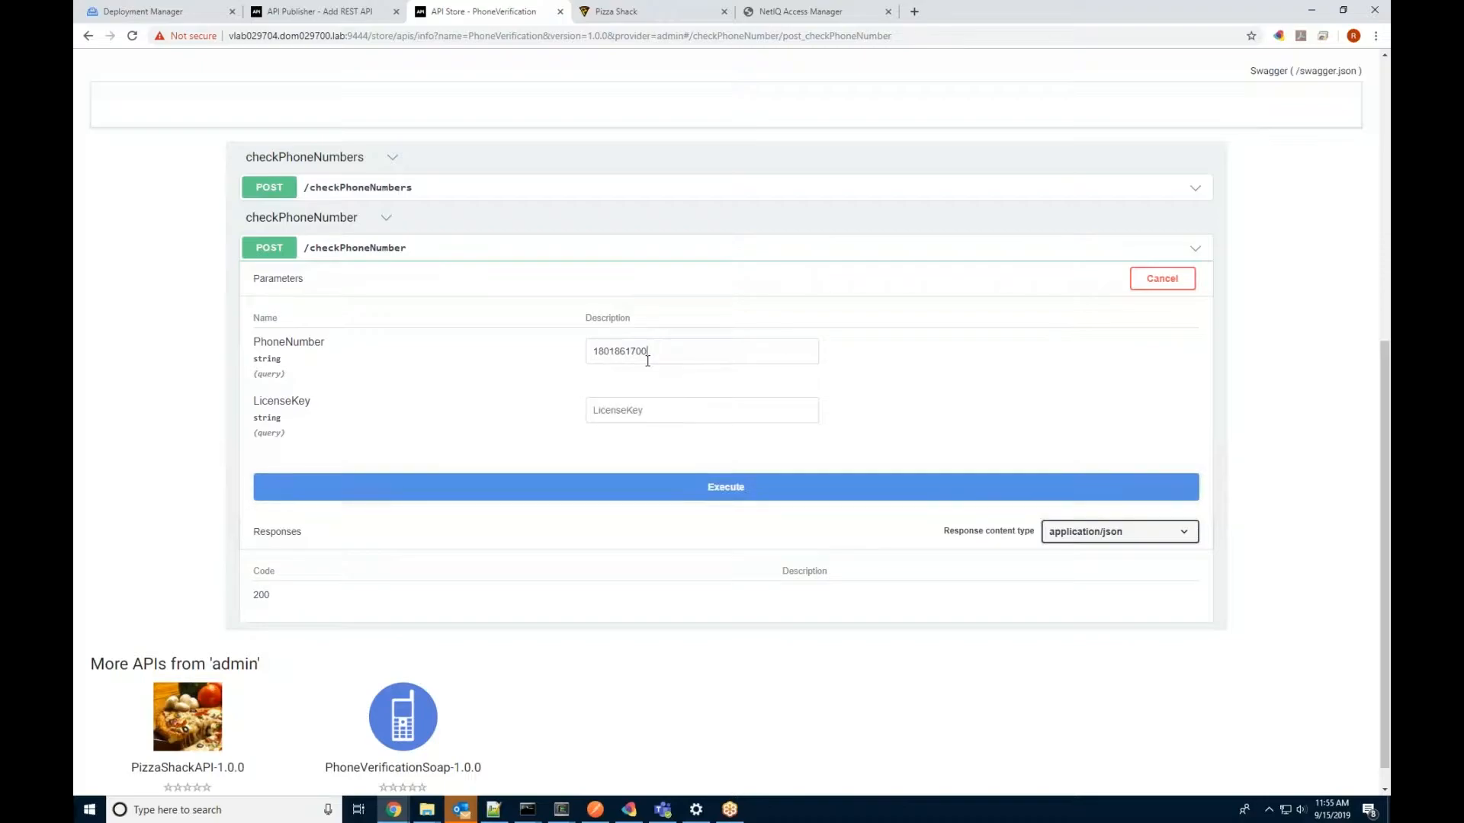
pyautogui.click(660, 409)
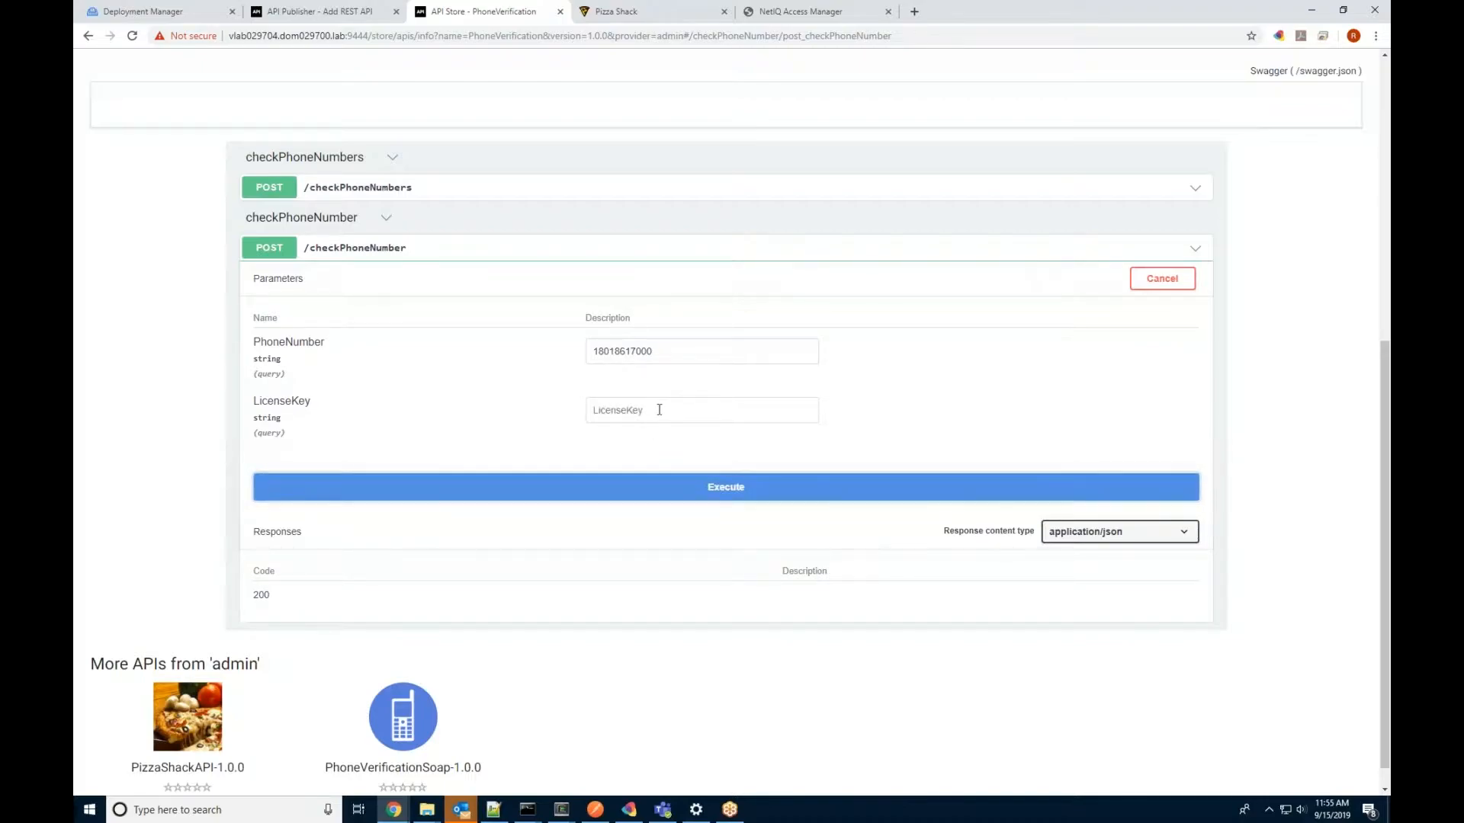
pyautogui.write('0')
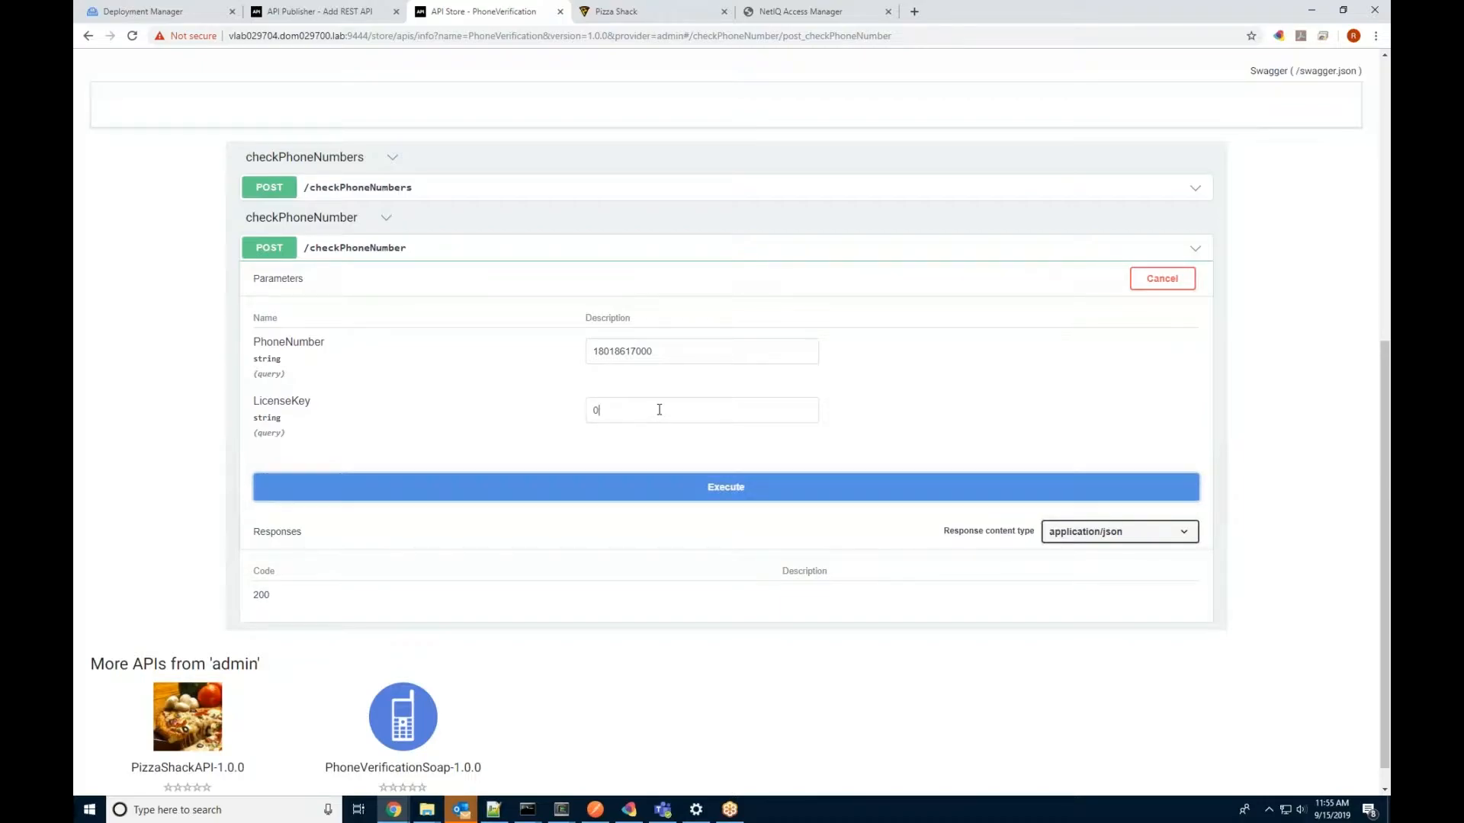
pyautogui.click(768, 487)
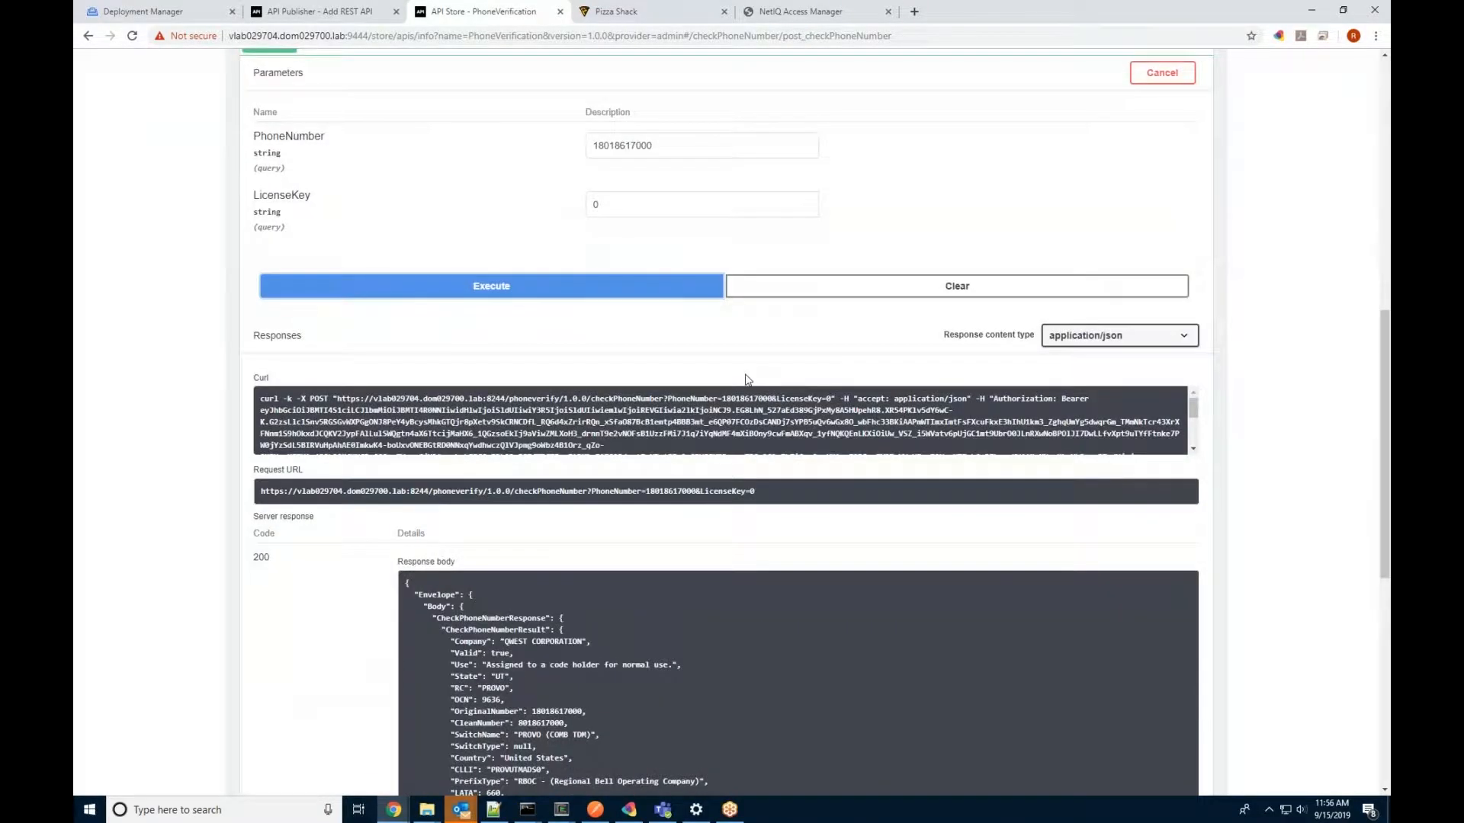
# Step: Scroll through the JSON response body and headers showing QWEST CORPORATION marked valid
pyautogui.scroll(-5, 477, 409)
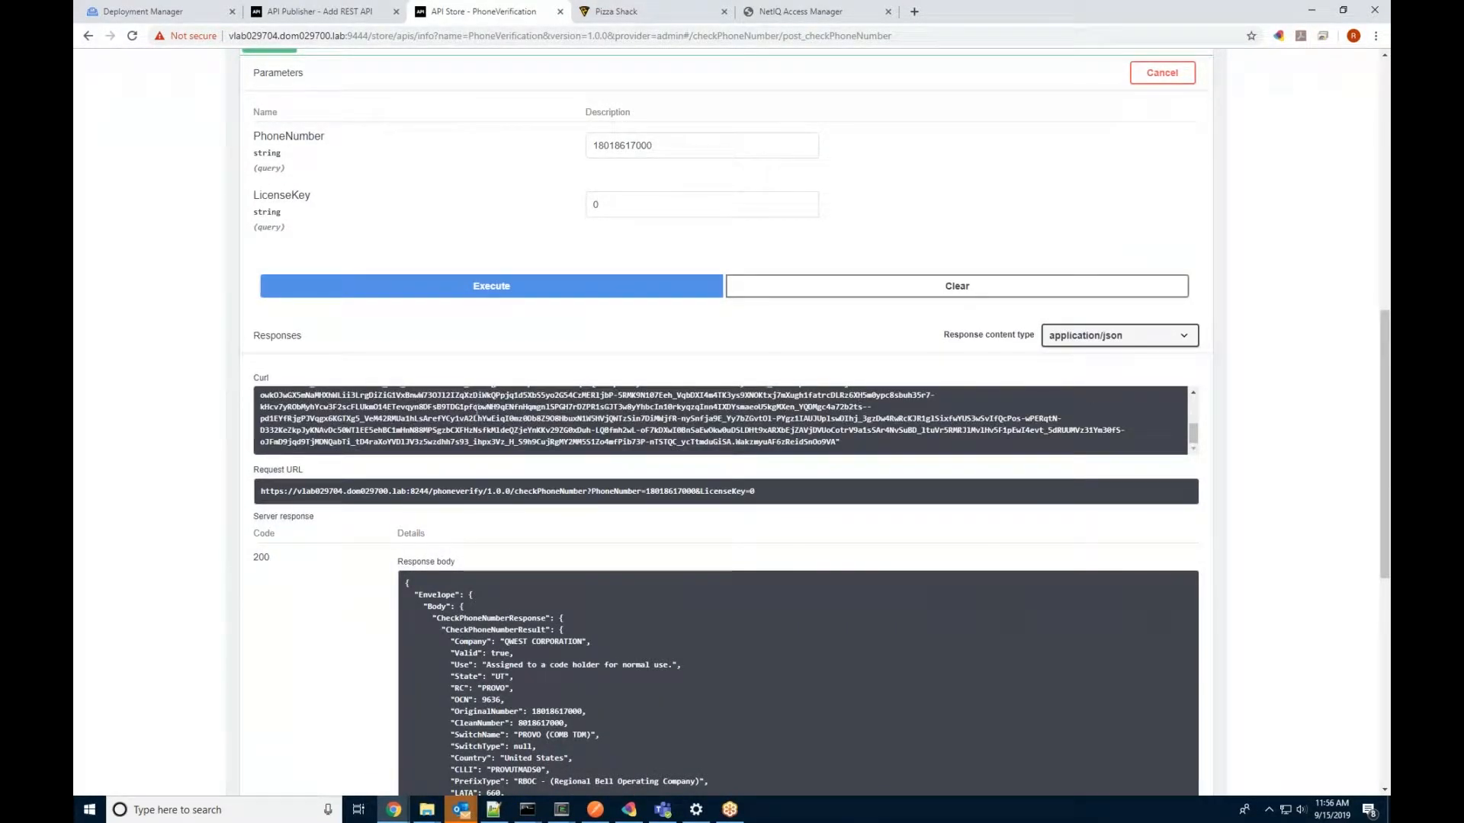
pyautogui.scroll(-2, 477, 409)
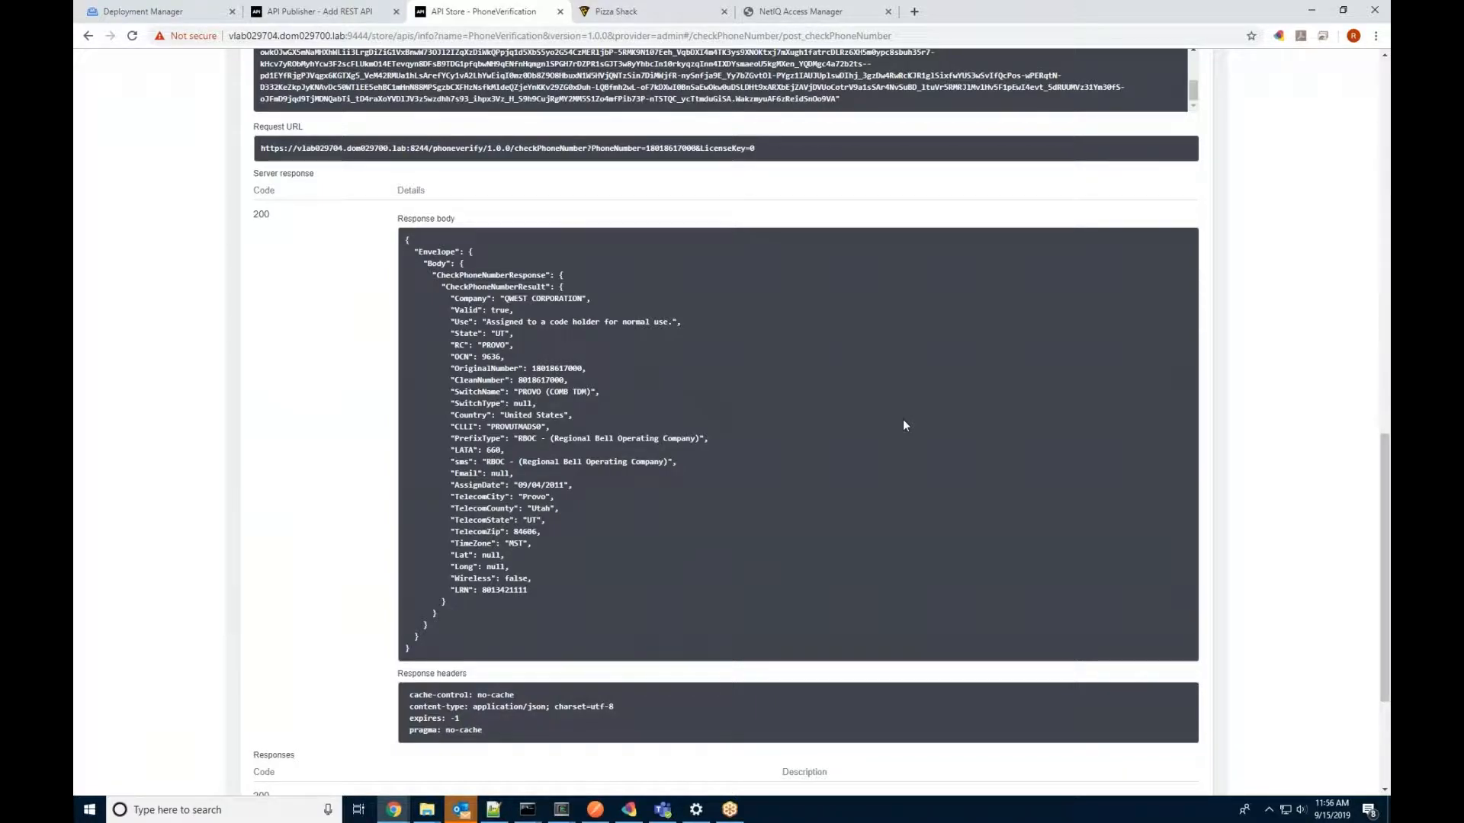
pyautogui.scroll(1, 904, 421)
pyautogui.scroll(-2, 903, 421)
pyautogui.scroll(7, 904, 424)
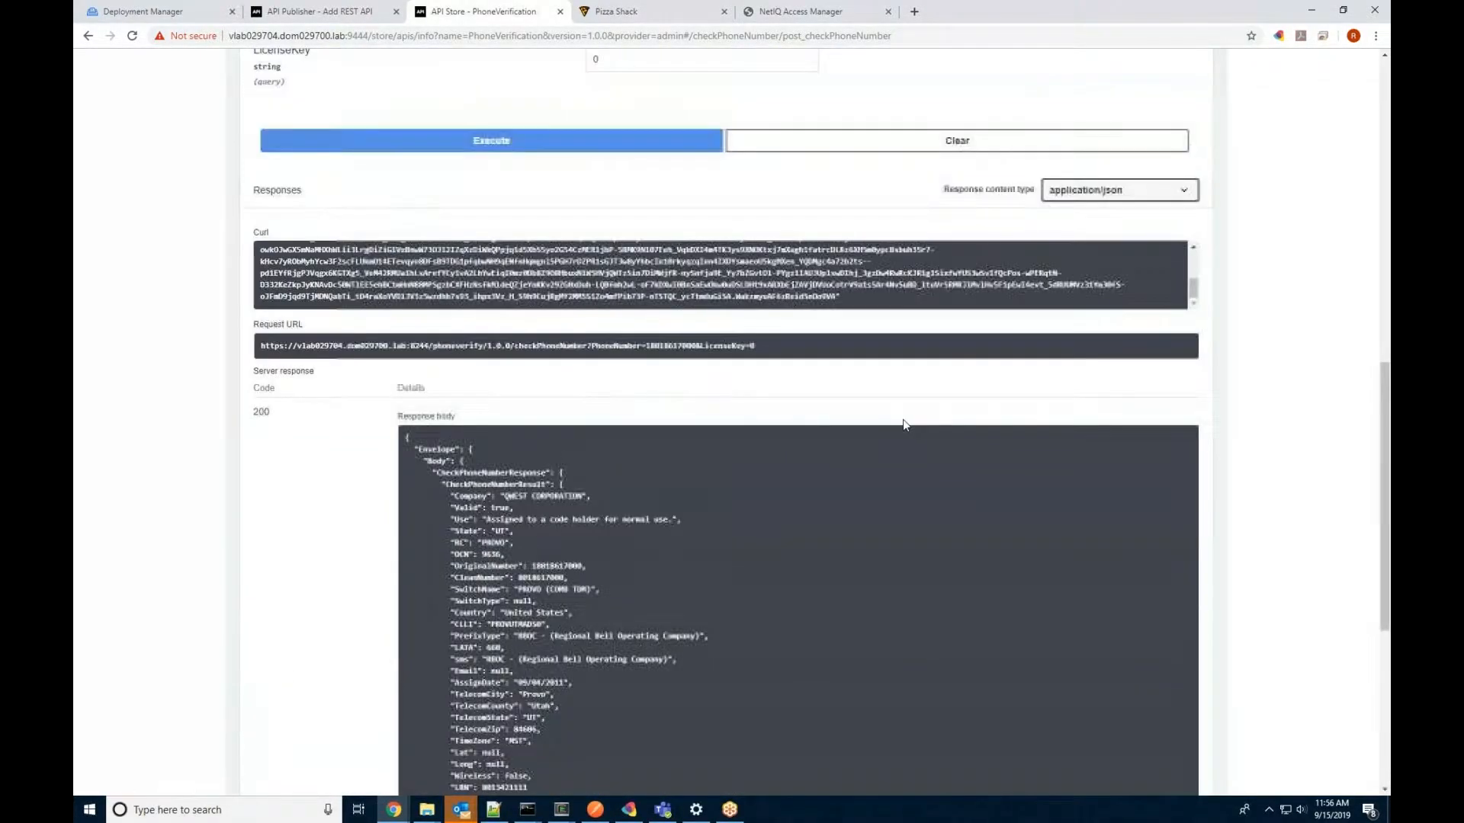
pyautogui.scroll(6, 905, 424)
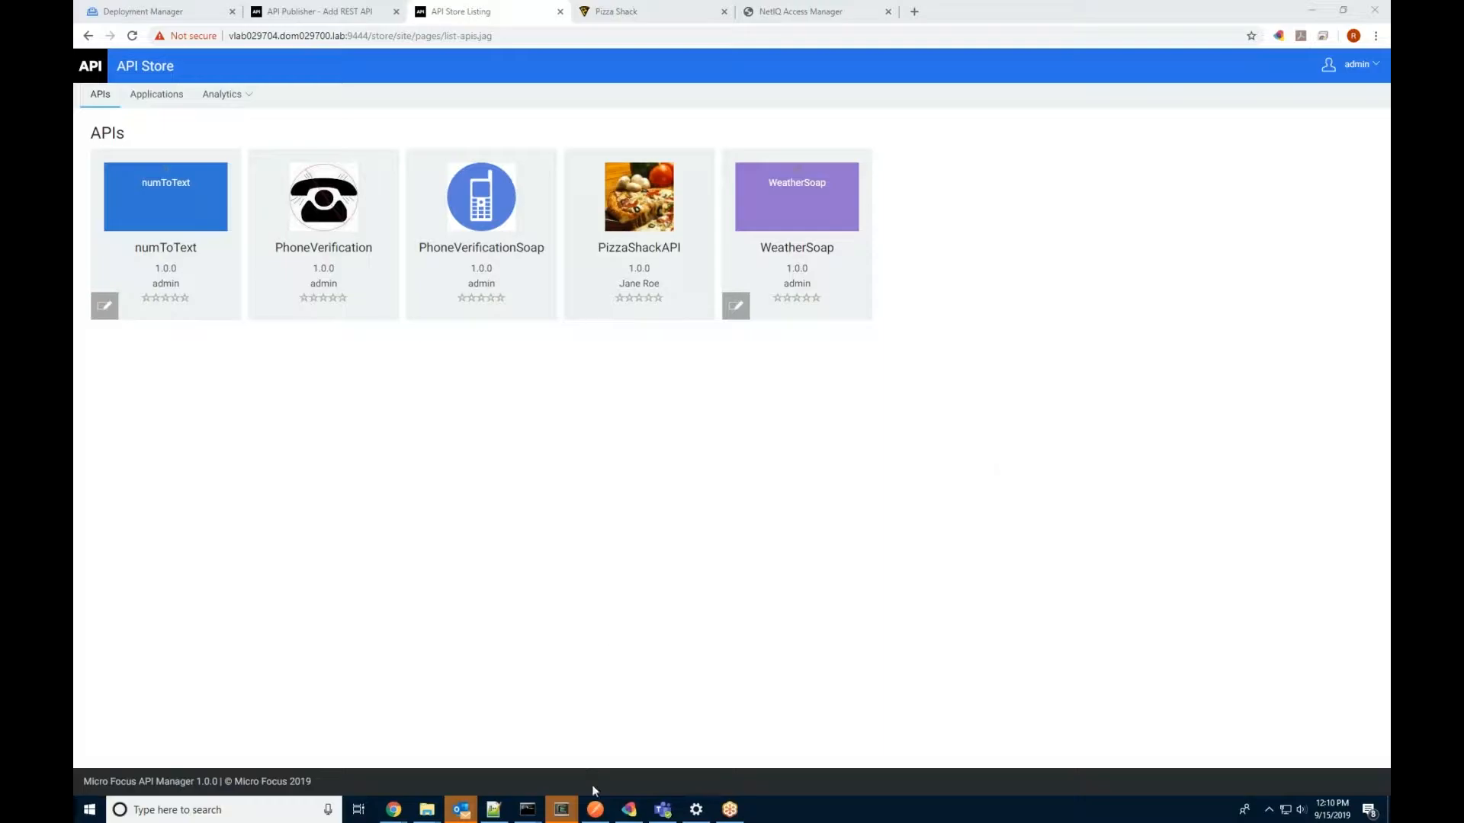
# Step: Re-send the phoneverifySoap POST request and view its 200 OK CheckPhoneNumberResponse XML
pyautogui.click(596, 810)
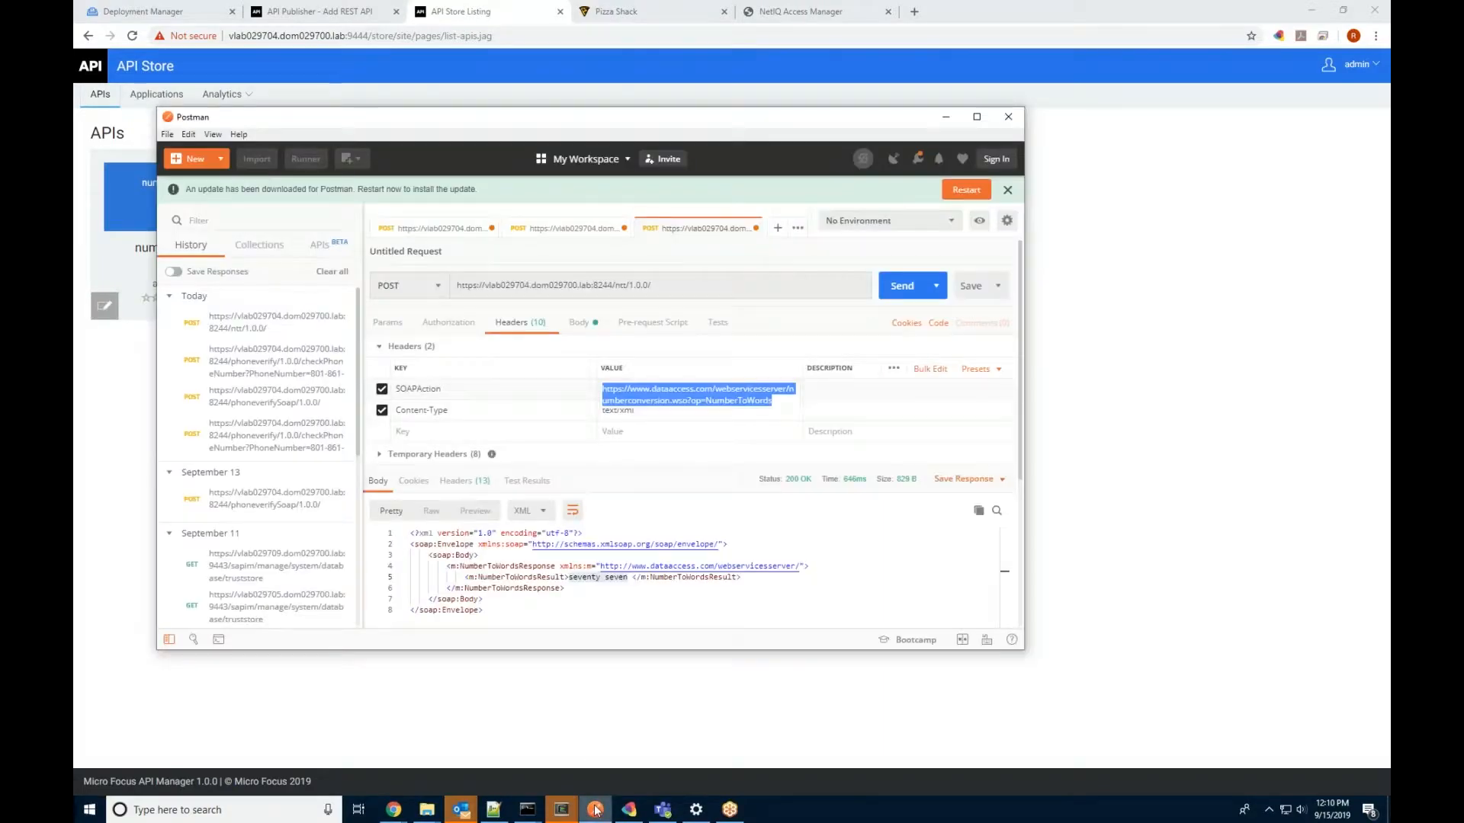
pyautogui.click(540, 229)
pyautogui.click(432, 231)
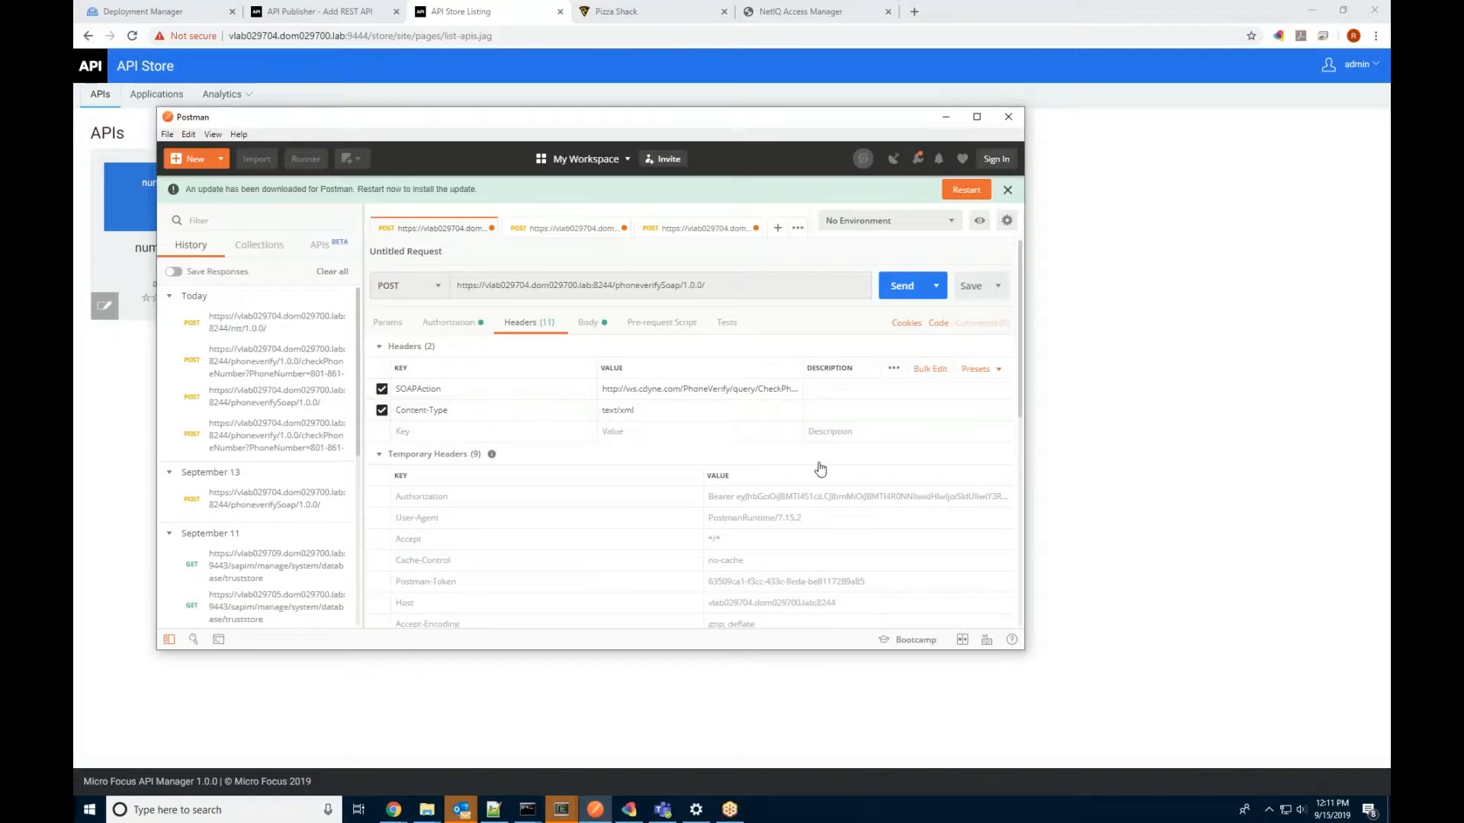
pyautogui.click(586, 324)
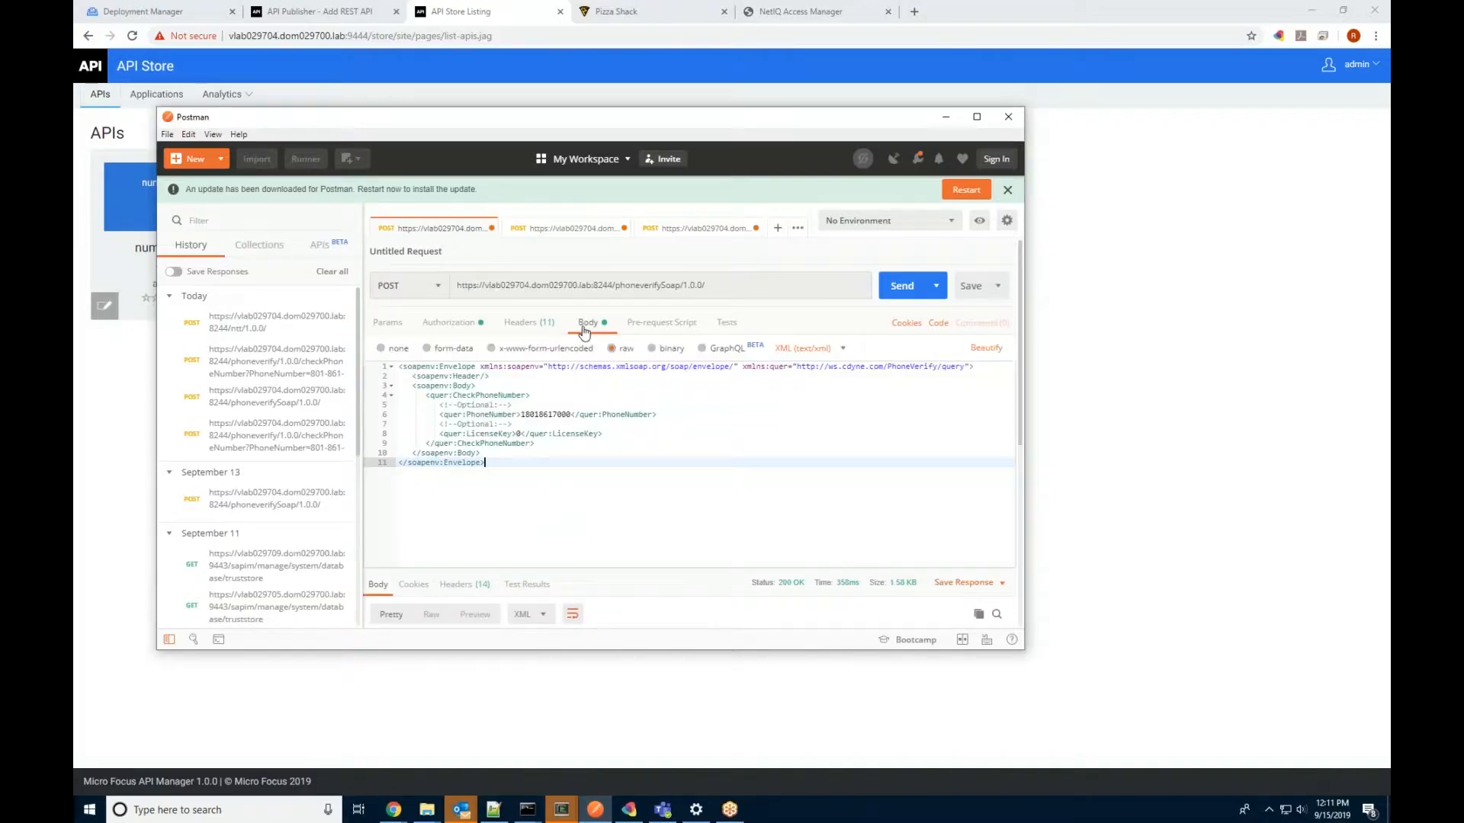
pyautogui.tripleClick(648, 285)
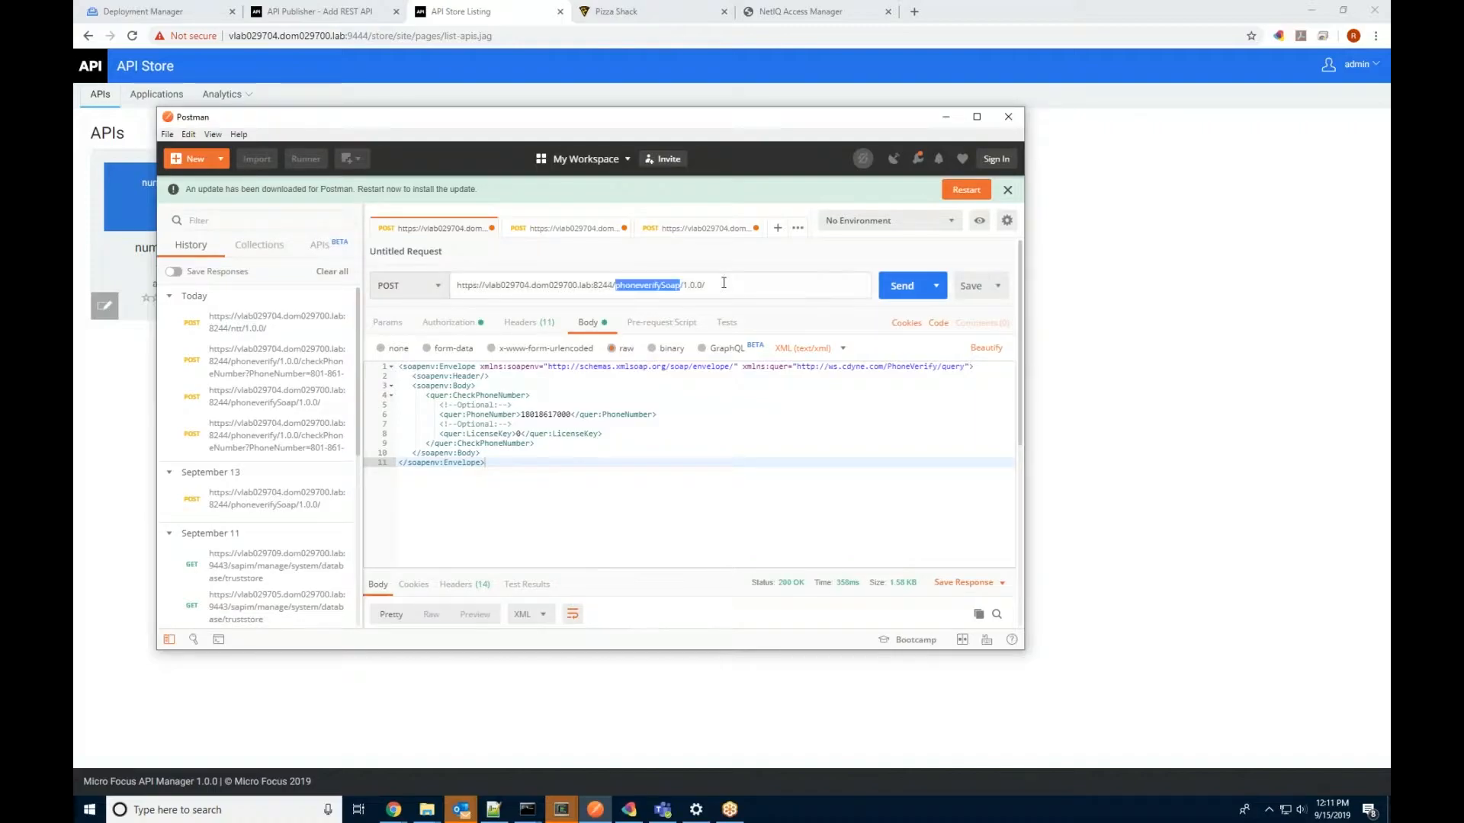
pyautogui.click(639, 460)
pyautogui.moveTo(485, 462); pyautogui.dragTo(340, 373)
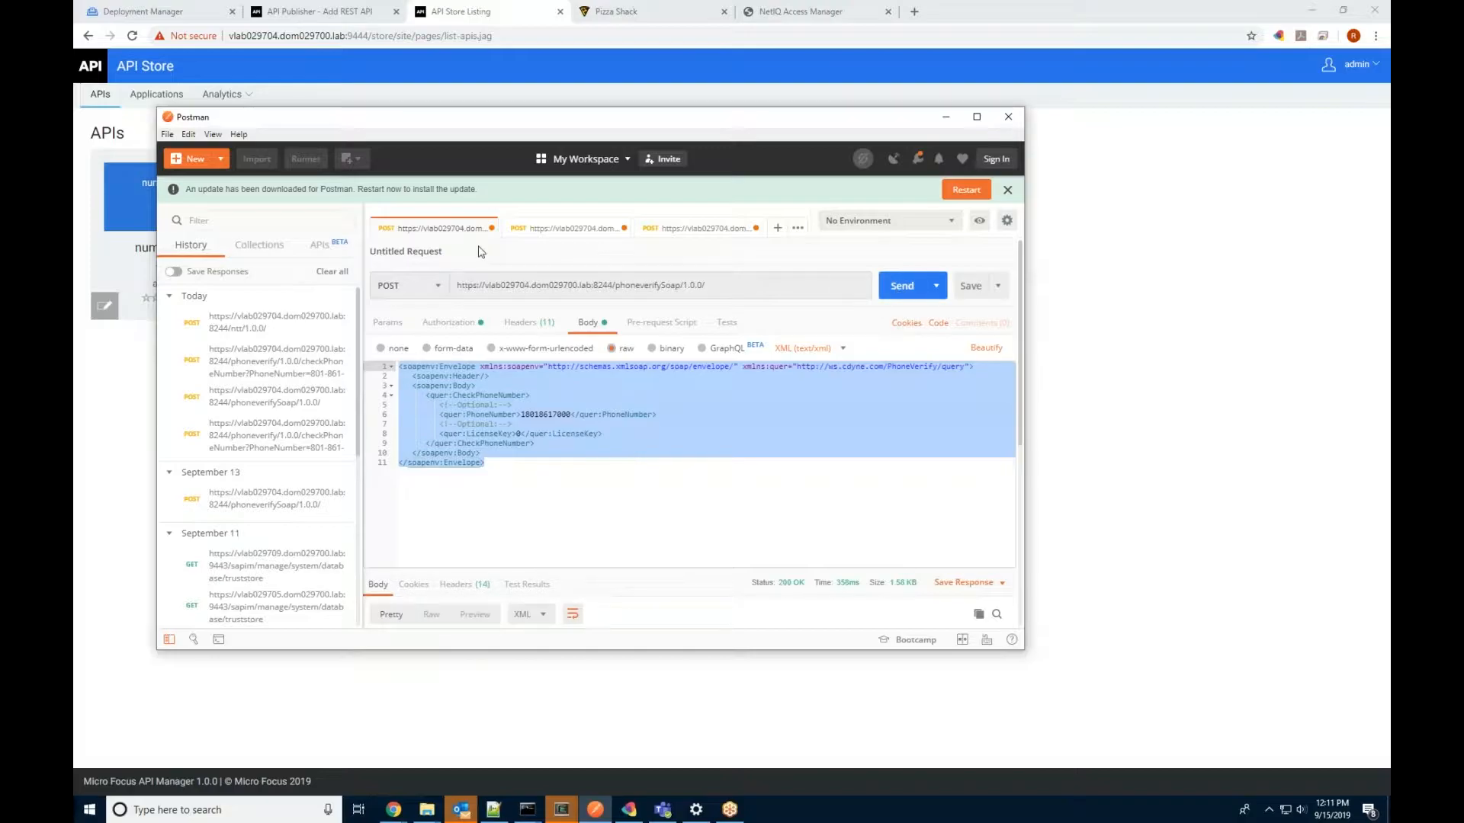
pyautogui.click(902, 285)
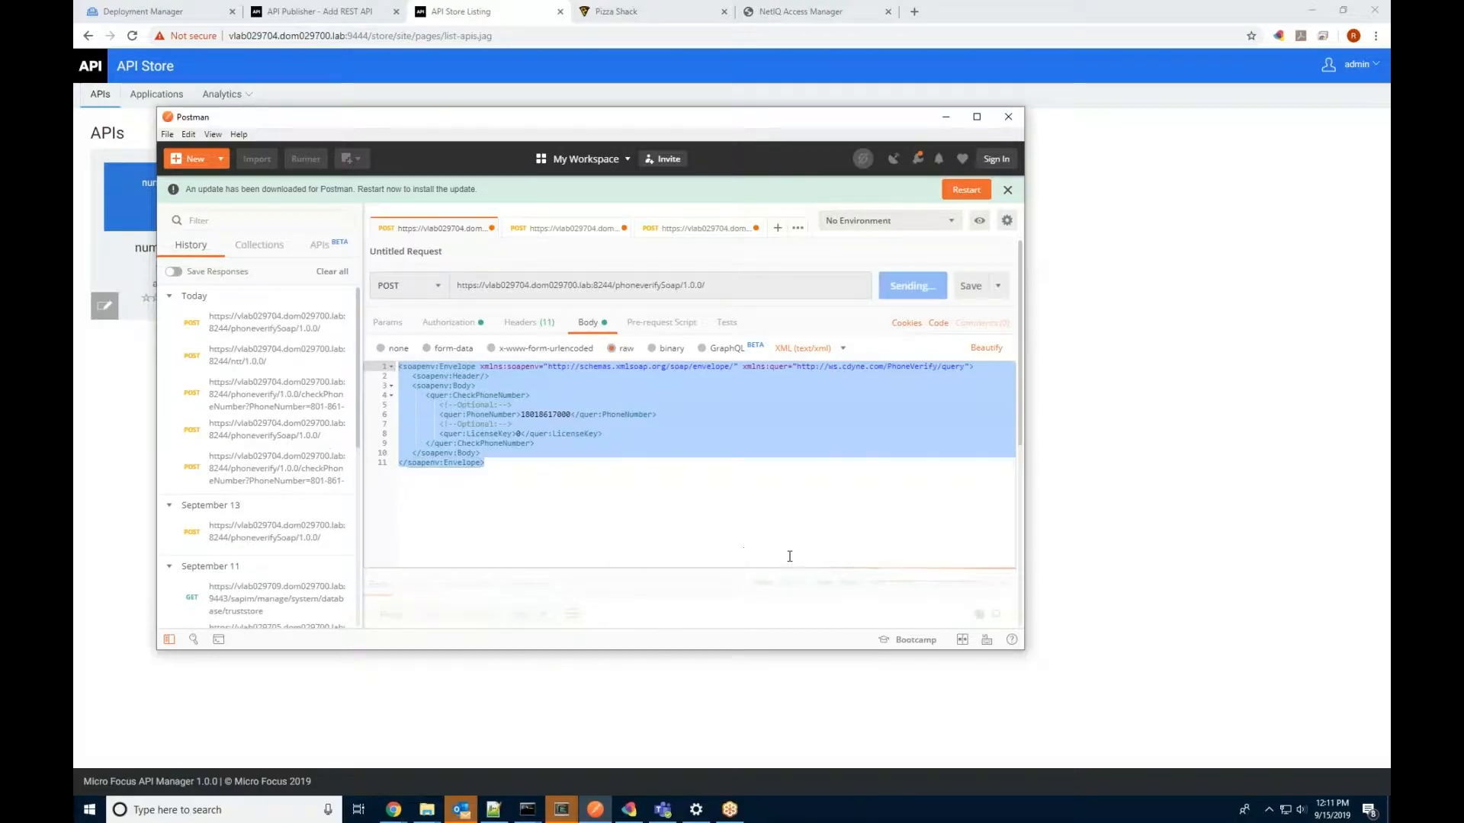
pyautogui.scroll(-4, 918, 545)
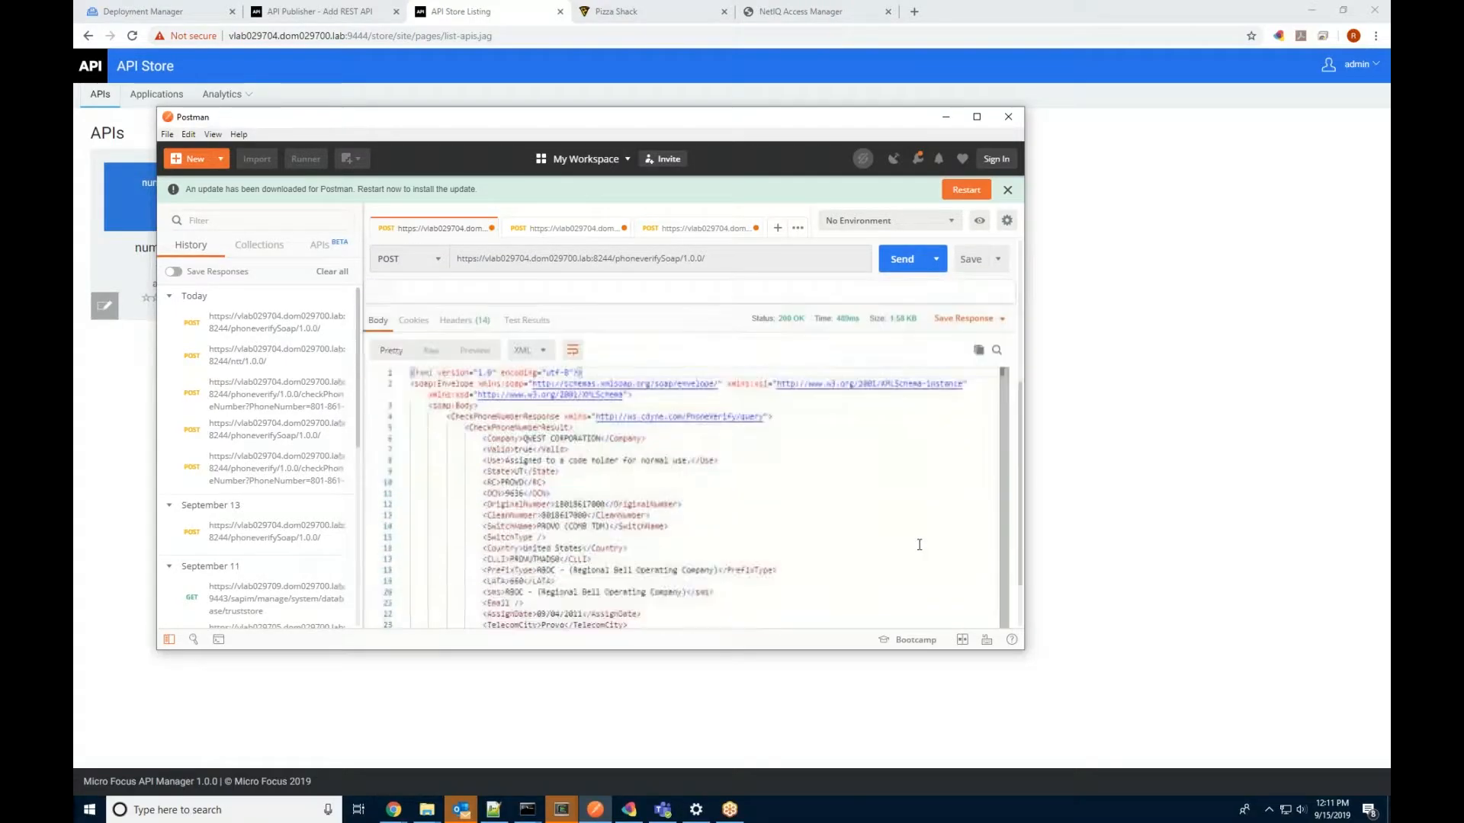
# Step: Re-send the checkPhoneNumber request with its bearer token and review the response
pyautogui.click(546, 526)
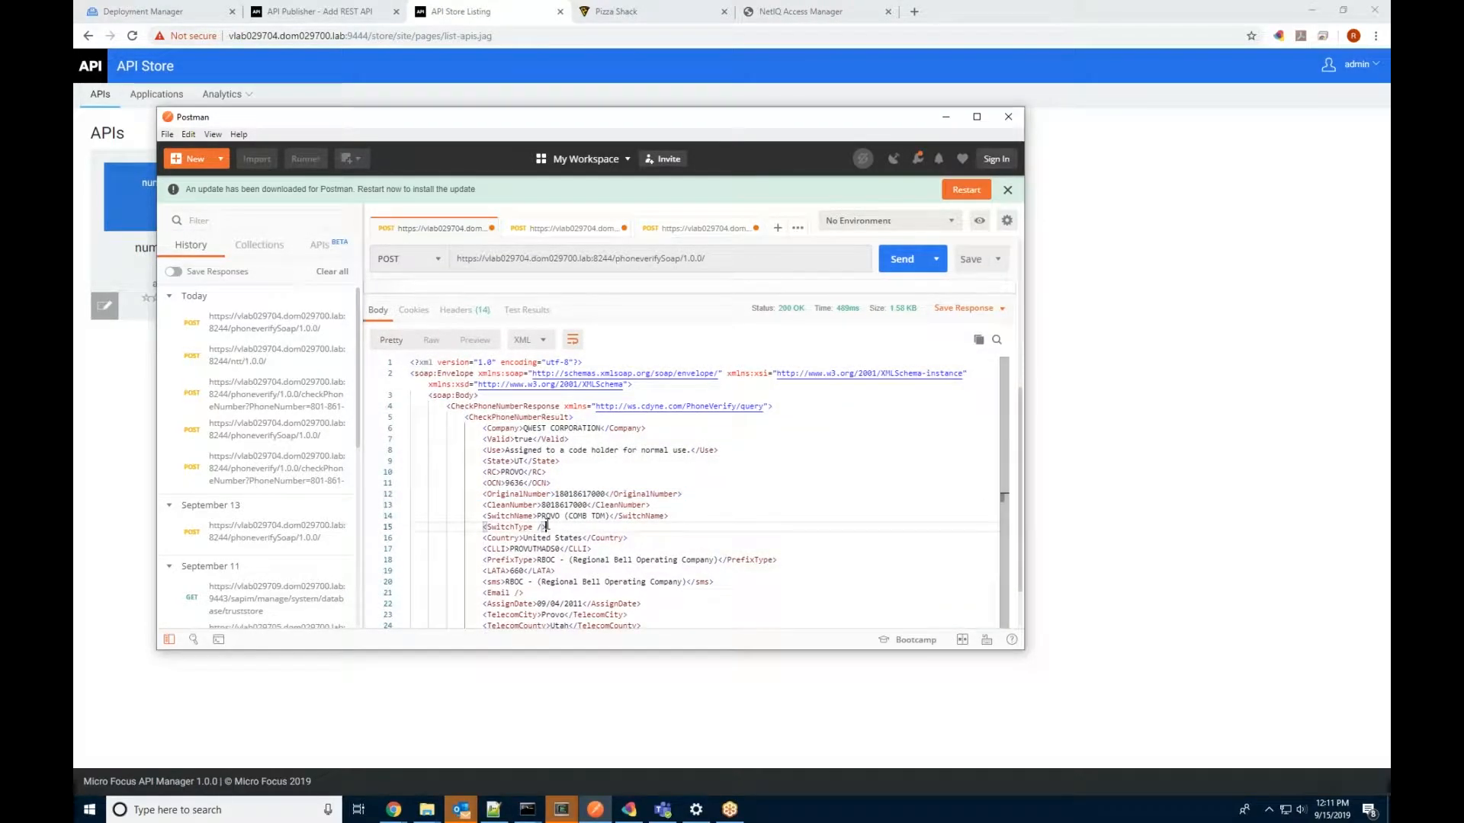
pyautogui.click(557, 229)
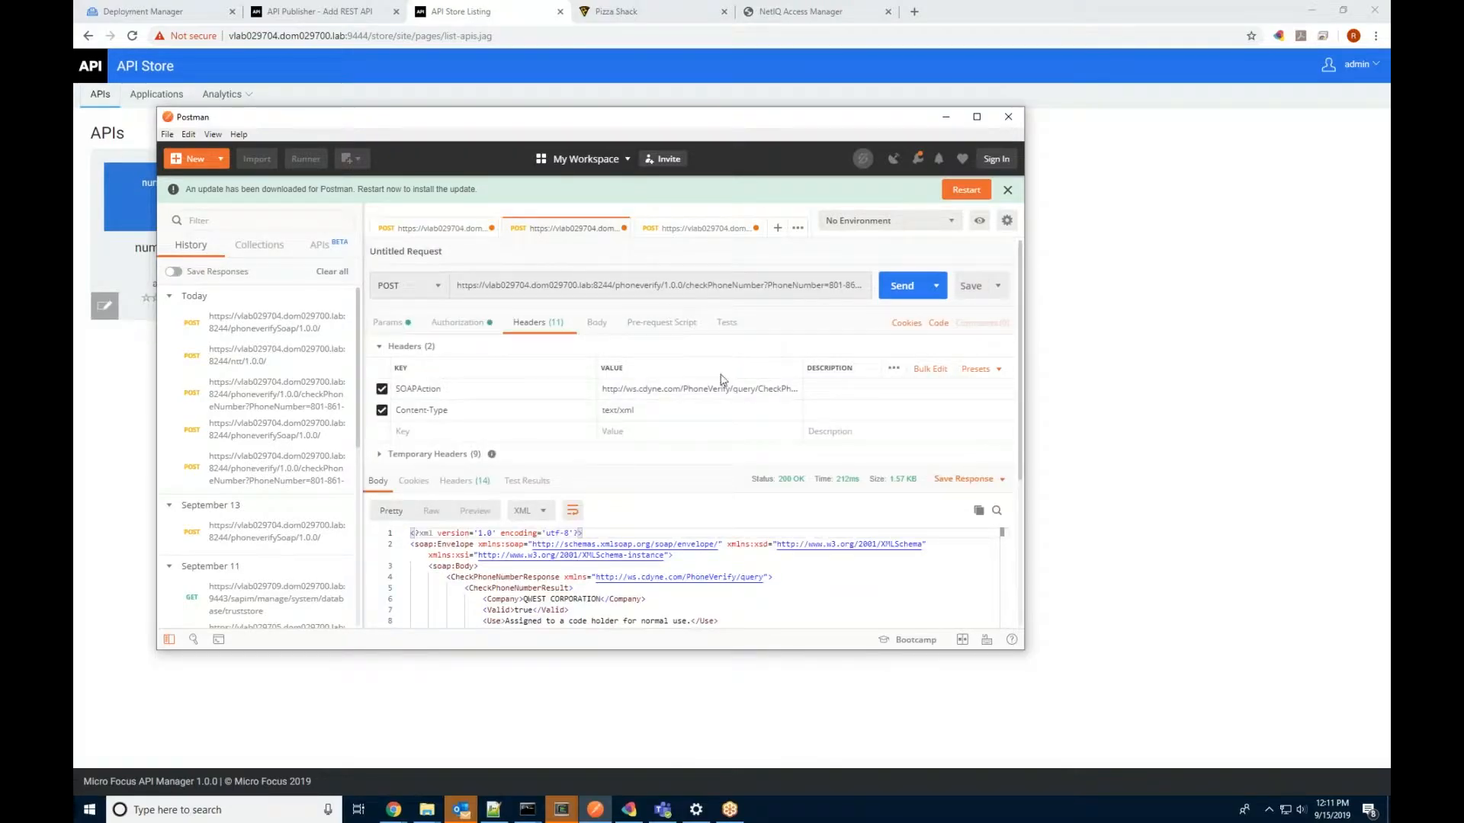
pyautogui.click(594, 326)
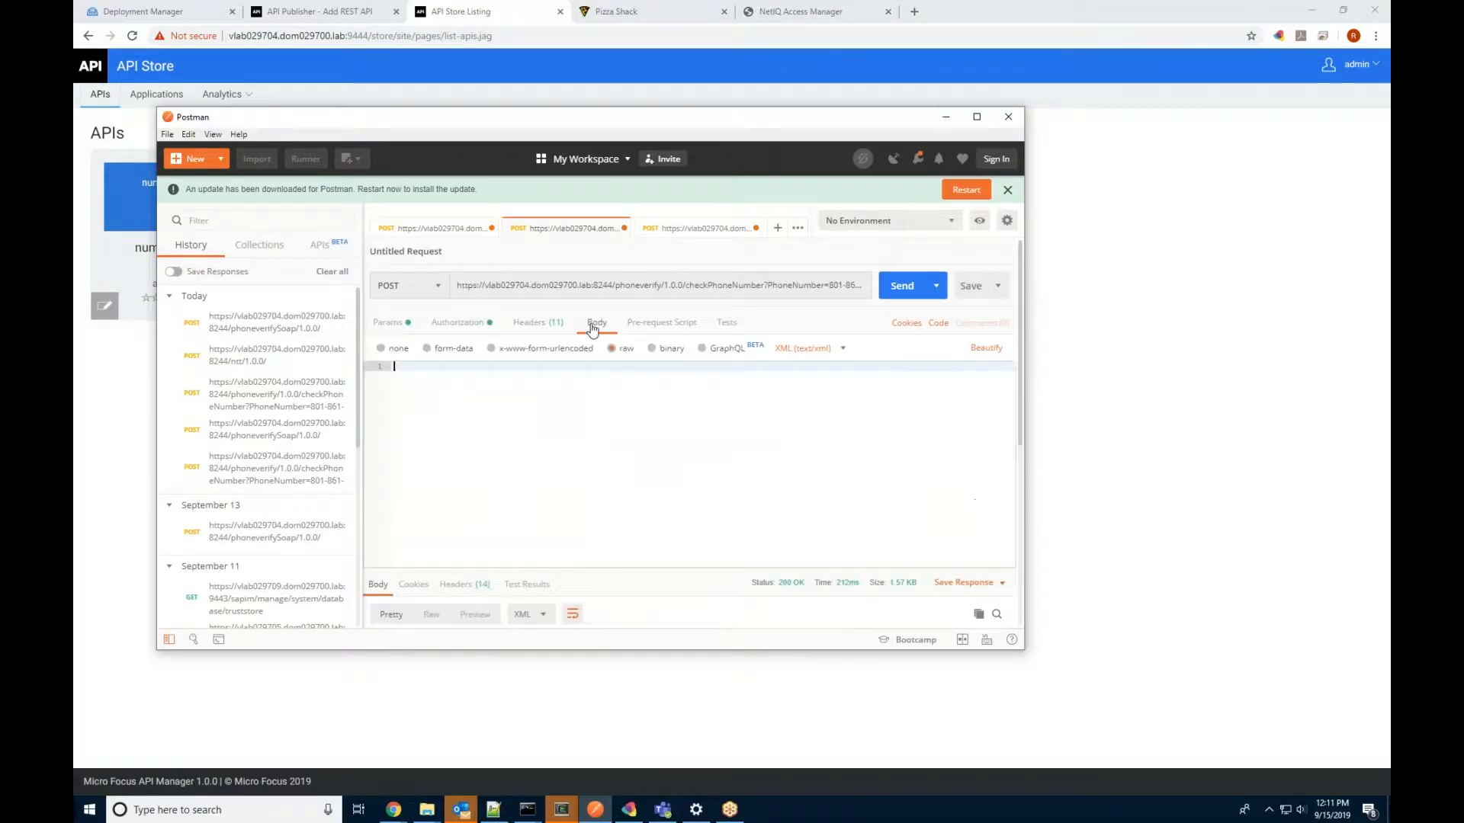
pyautogui.click(459, 322)
pyautogui.click(896, 290)
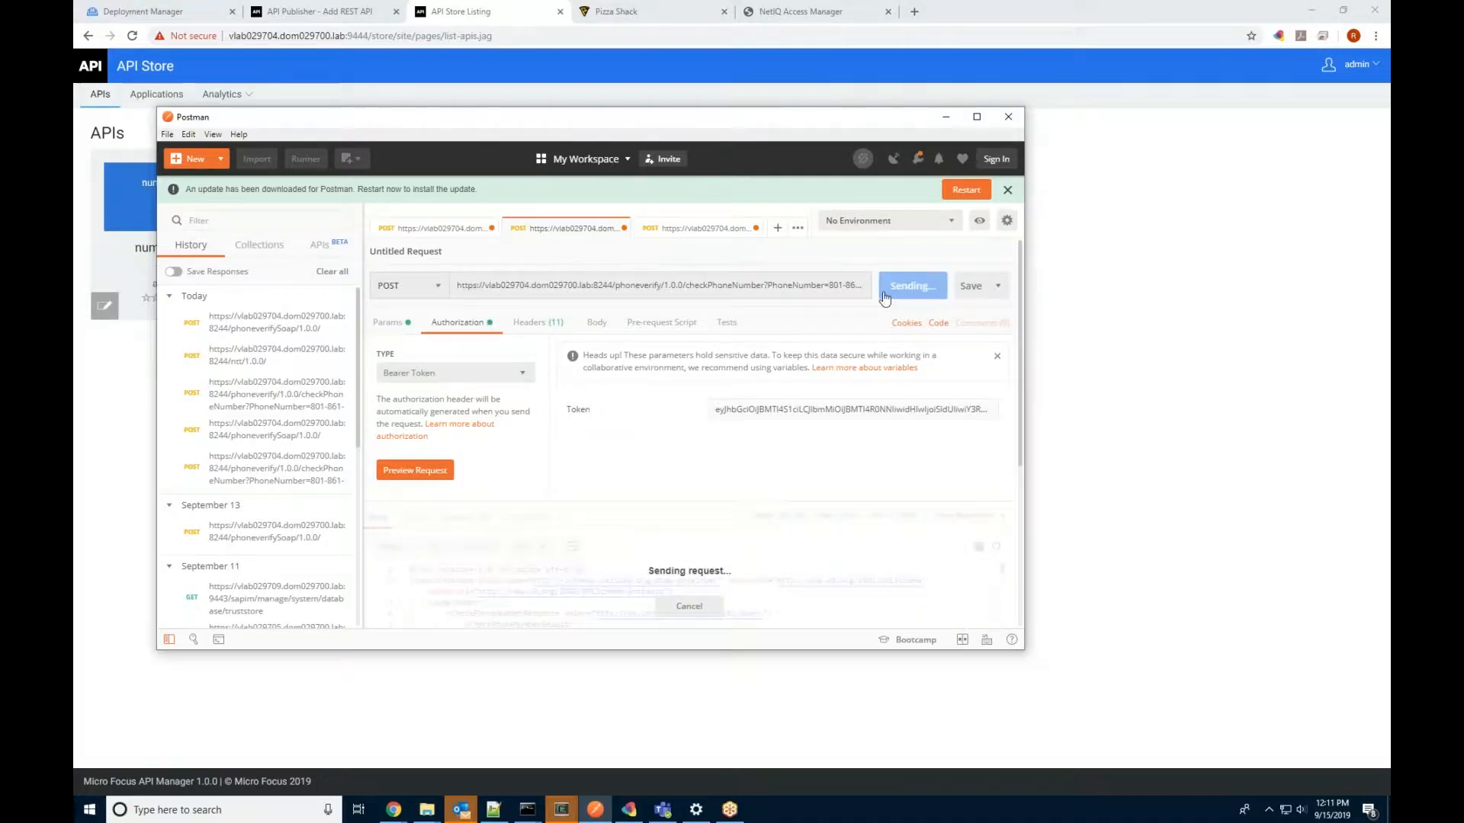
pyautogui.scroll(-3, 736, 557)
pyautogui.scroll(-3, 737, 557)
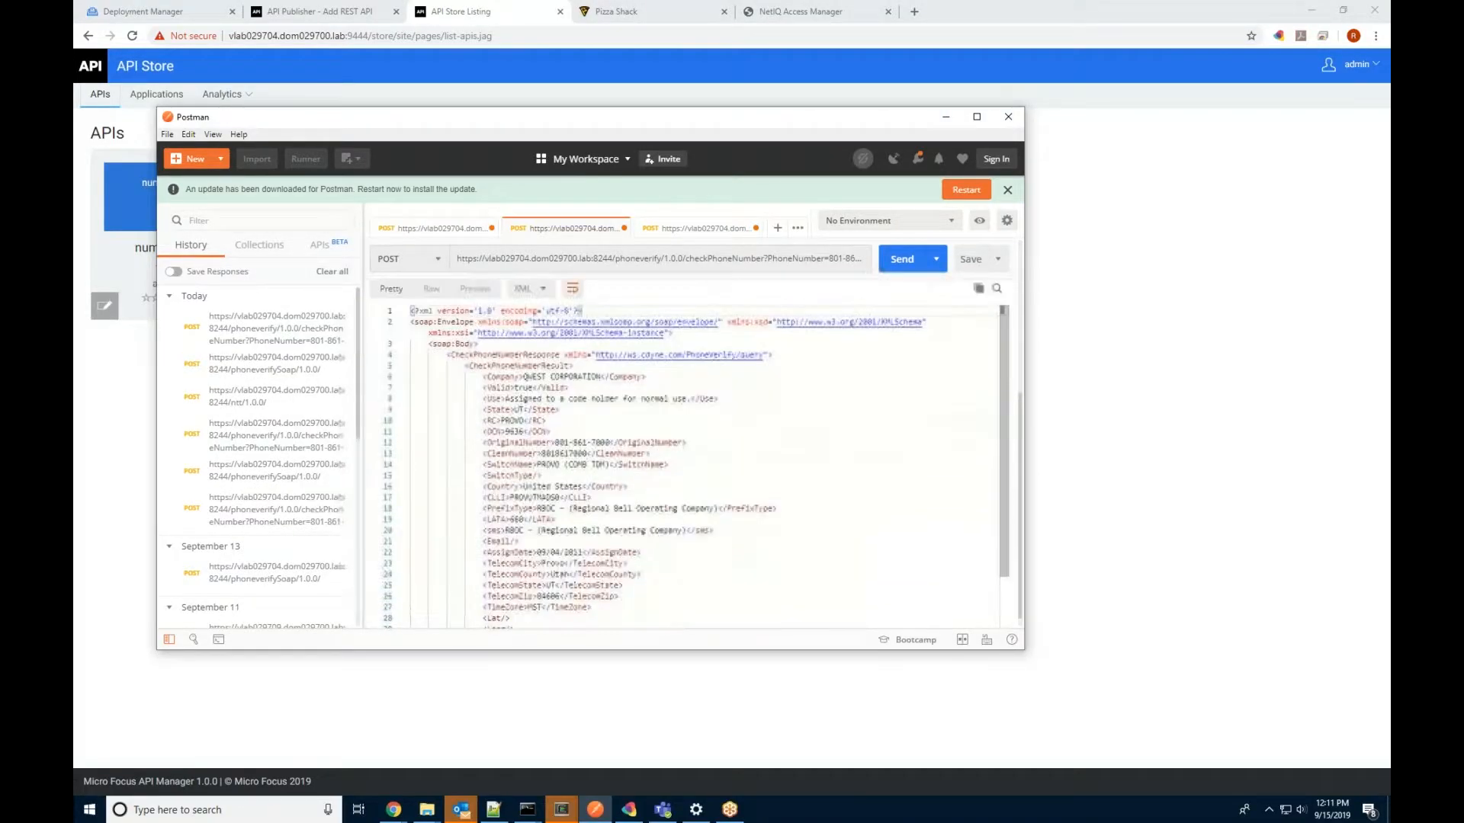
pyautogui.scroll(-3, 600, 550)
pyautogui.scroll(6, 601, 555)
pyautogui.scroll(3, 602, 559)
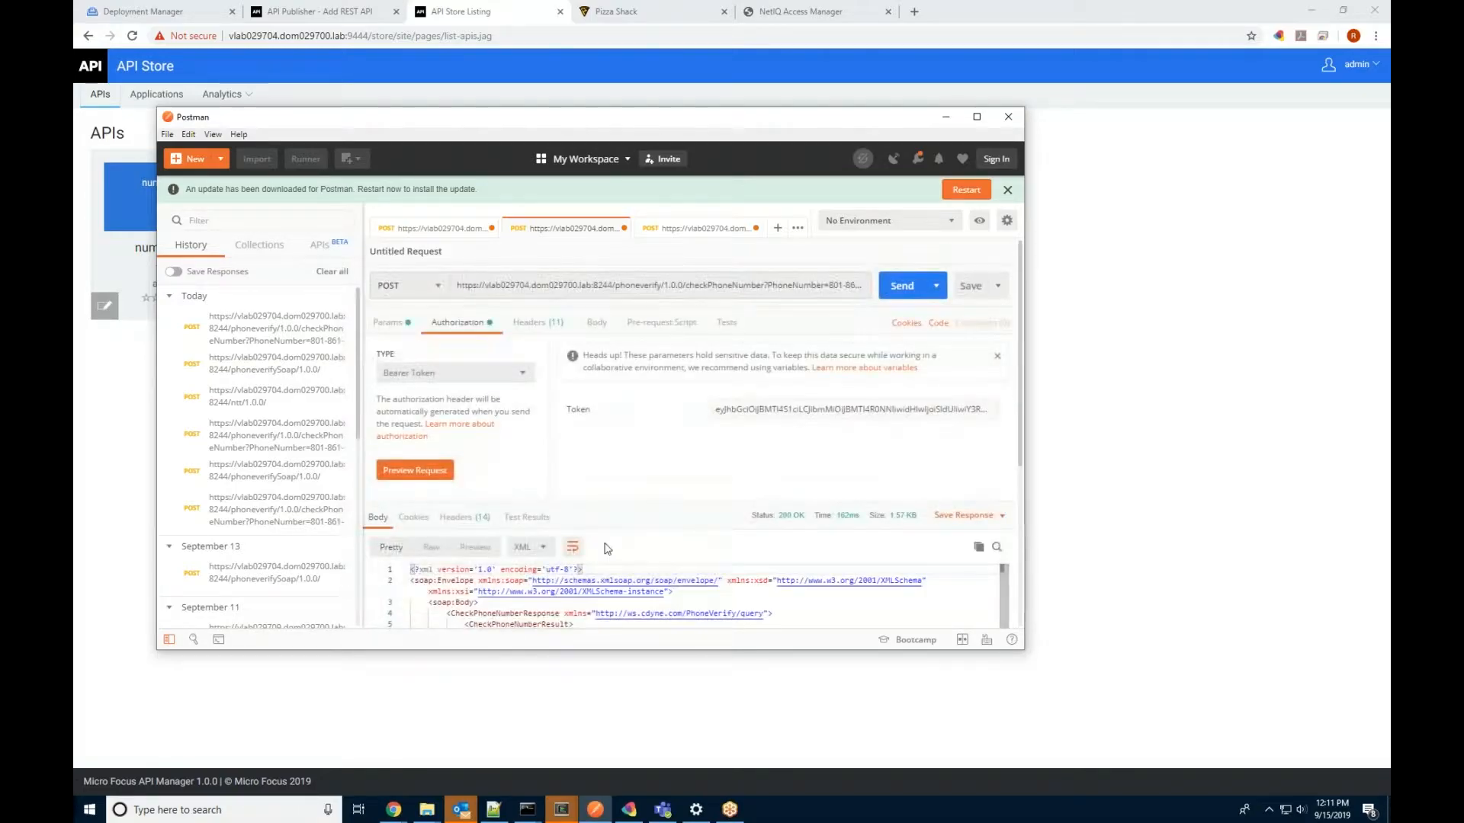
# Step: Open the ntt numToText request and inspect its XML body containing the number 77
pyautogui.click(671, 228)
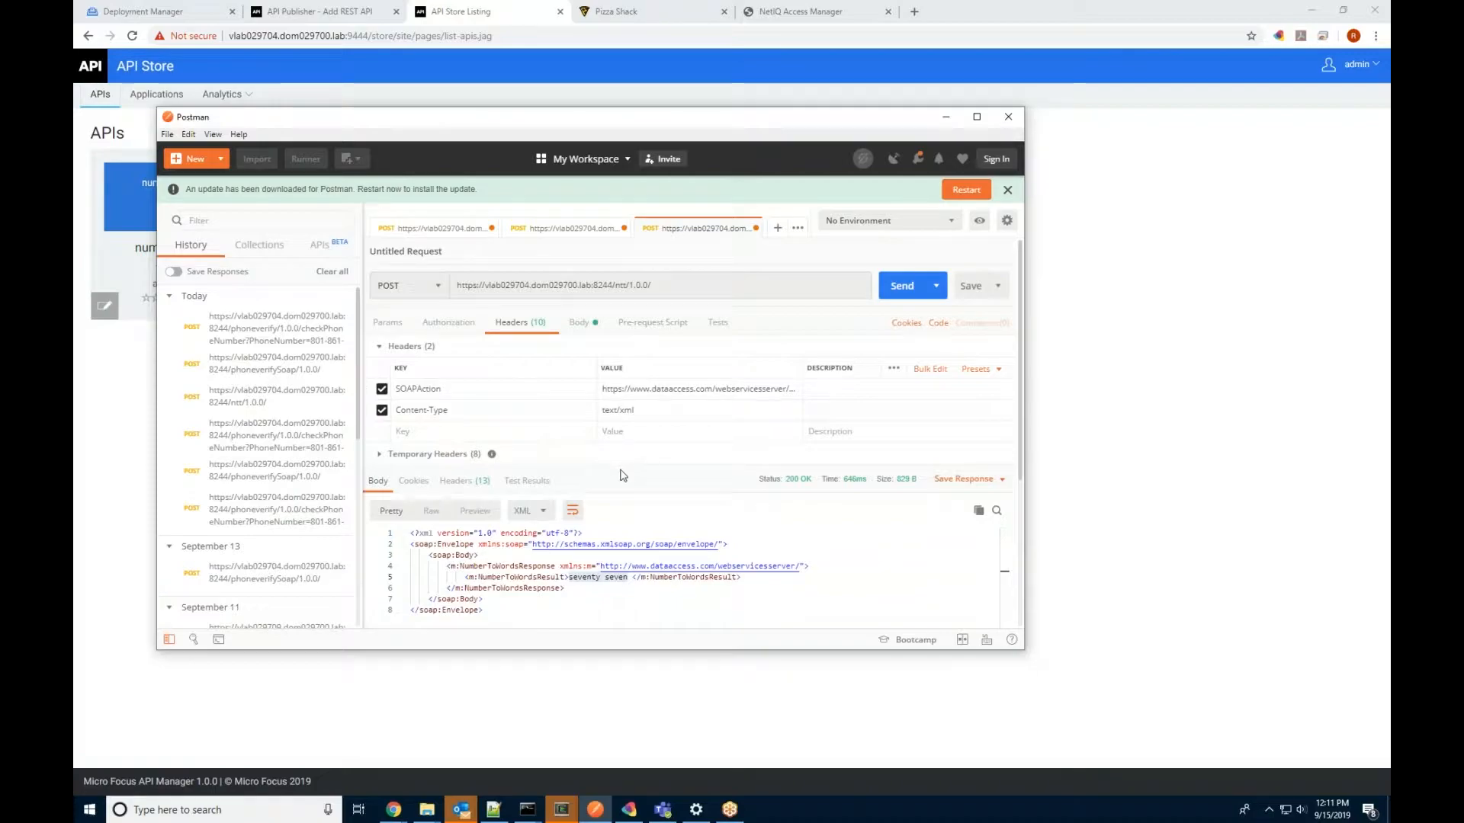
pyautogui.click(1122, 345)
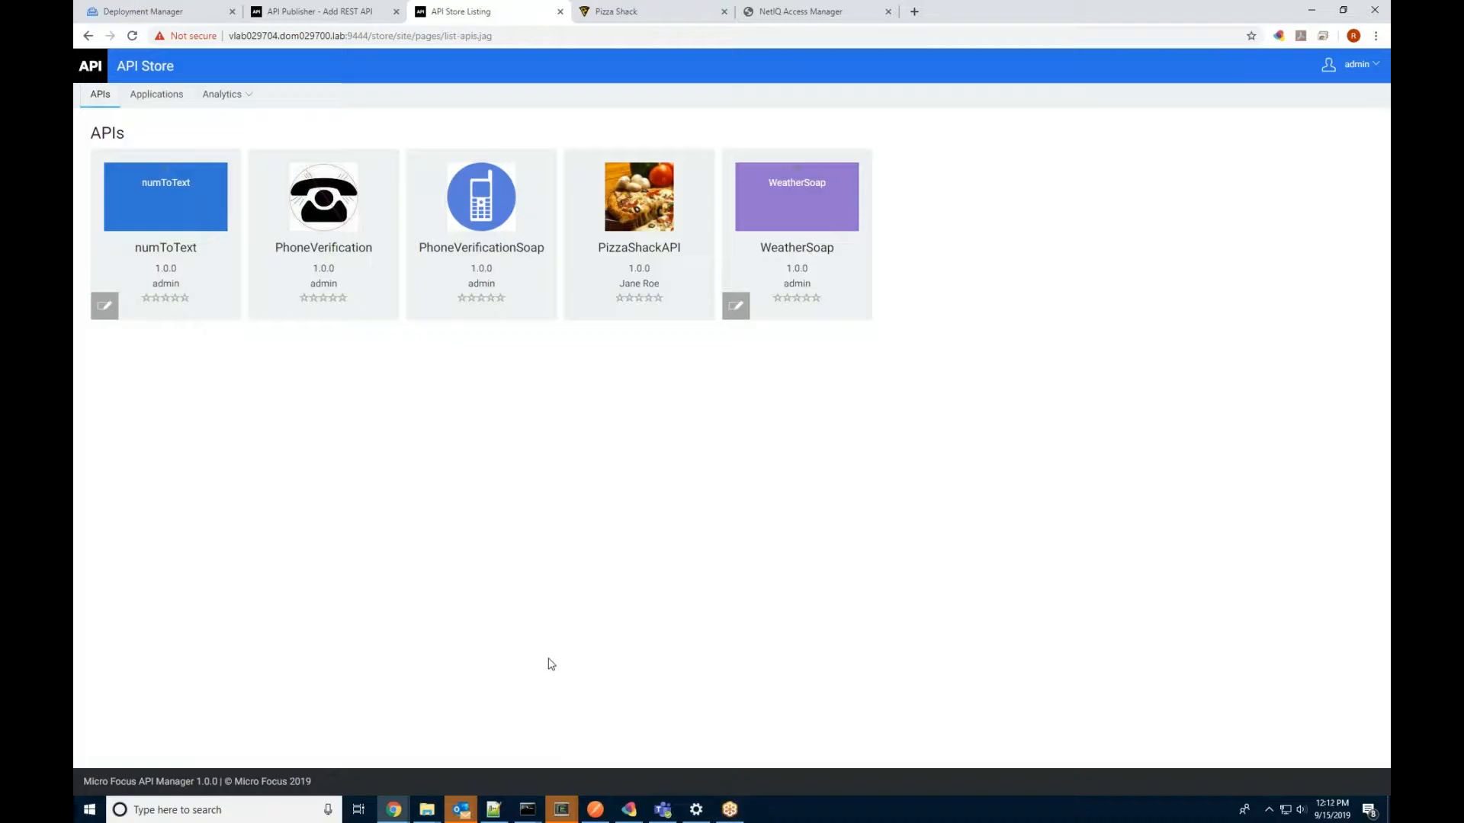
pyautogui.click(595, 809)
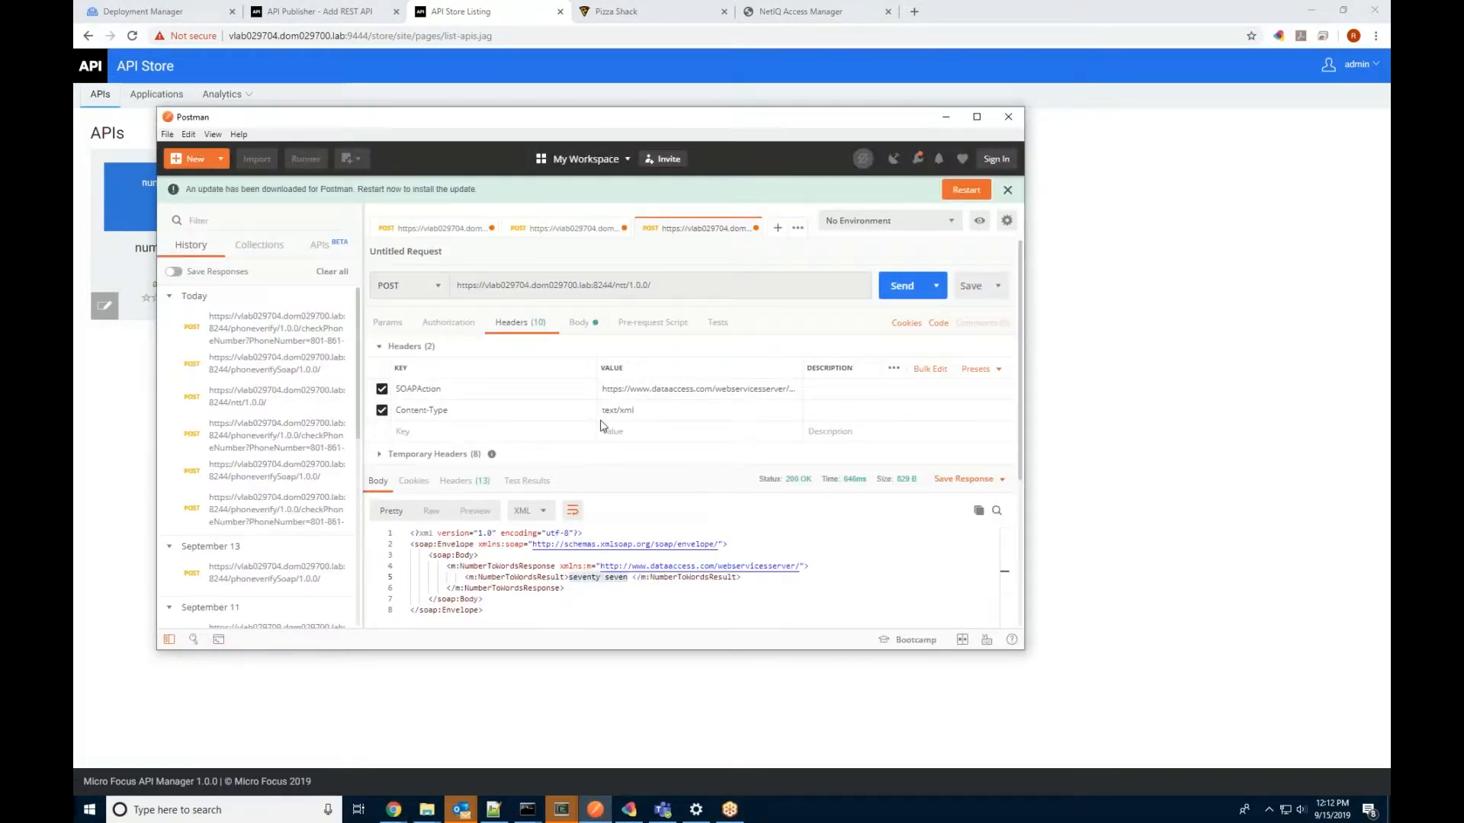
pyautogui.scroll(-2, 608, 411)
pyautogui.scroll(2, 608, 409)
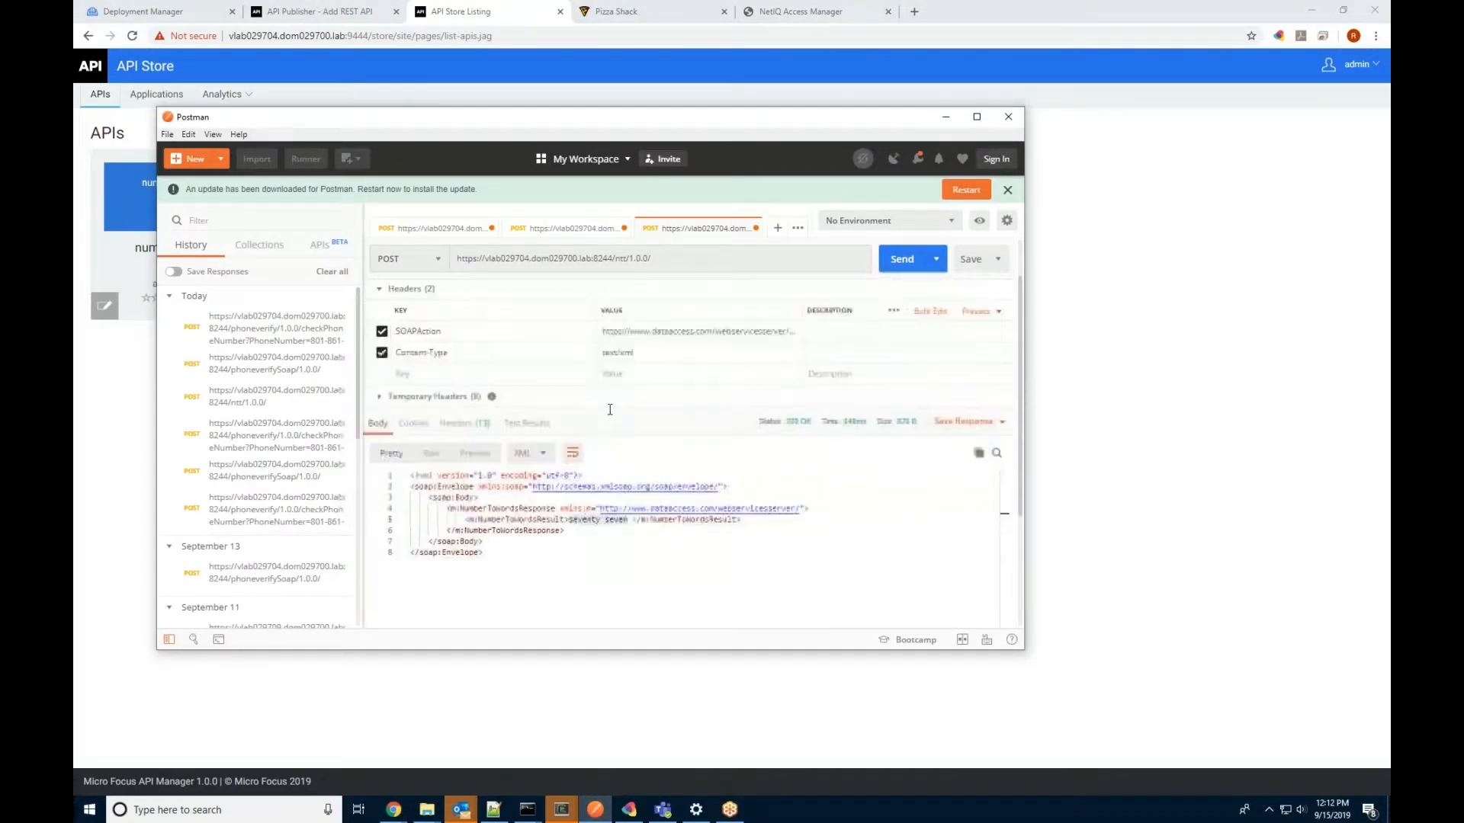
pyautogui.click(577, 323)
pyautogui.hotkey('ctrl', 'a')
pyautogui.press('Right')
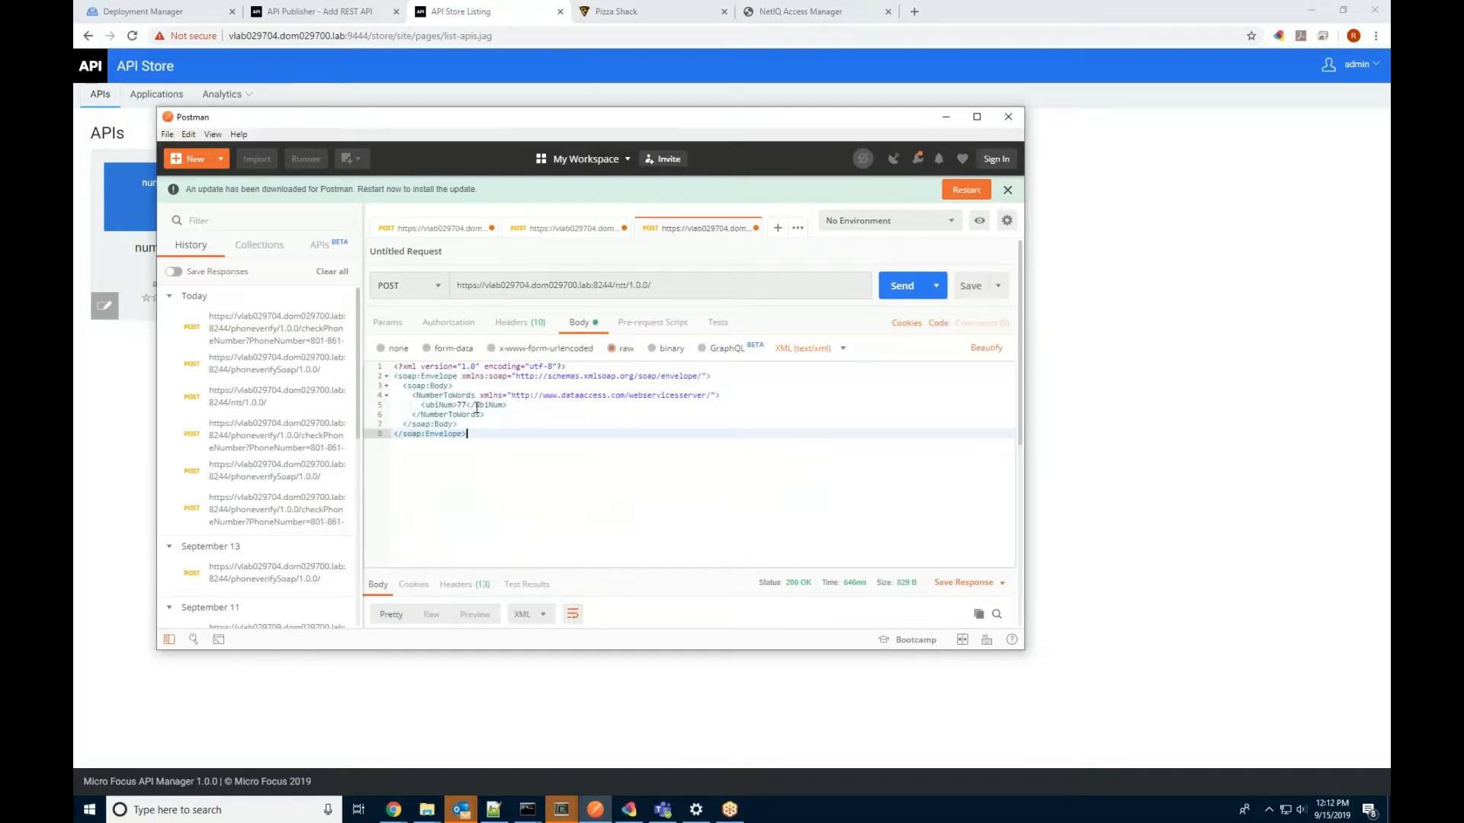
pyautogui.click(458, 405)
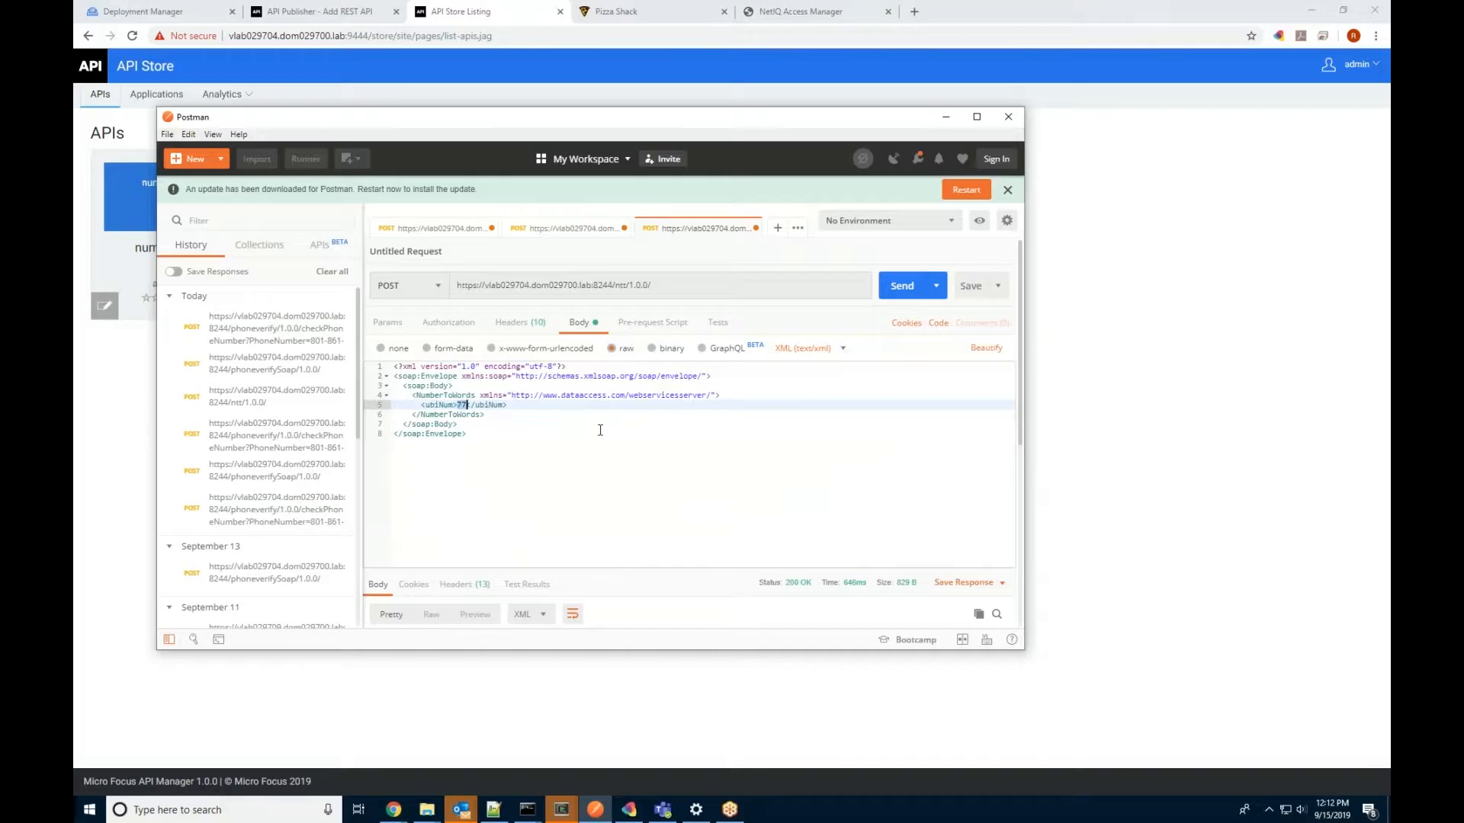
# Step: Send the numToText request and highlight 'seventy seven' in the 200 OK response
pyautogui.click(902, 285)
pyautogui.scroll(-5, 824, 476)
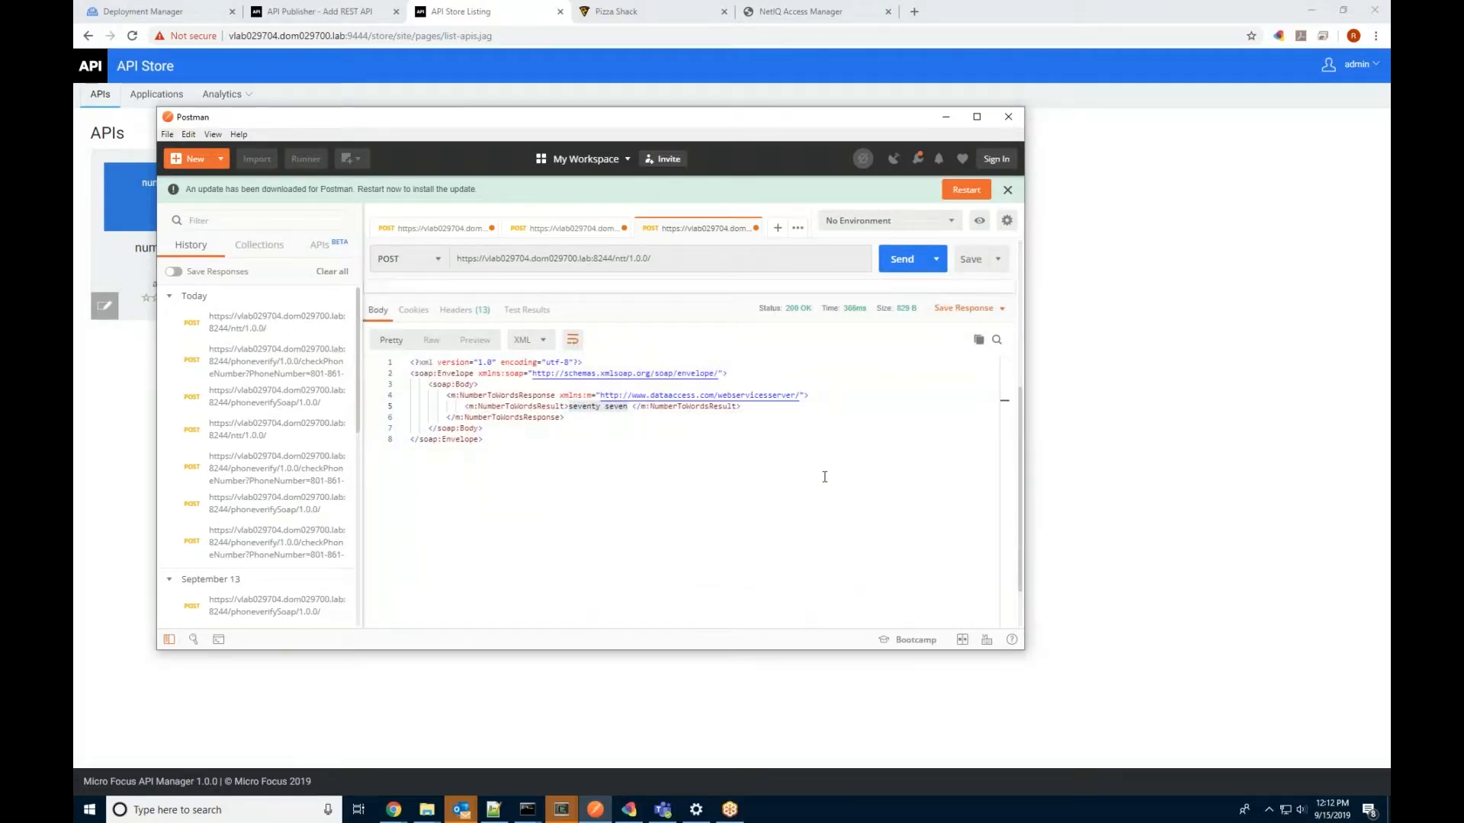
pyautogui.click(589, 444)
pyautogui.moveTo(570, 407); pyautogui.dragTo(629, 407)
pyautogui.scroll(3, 642, 458)
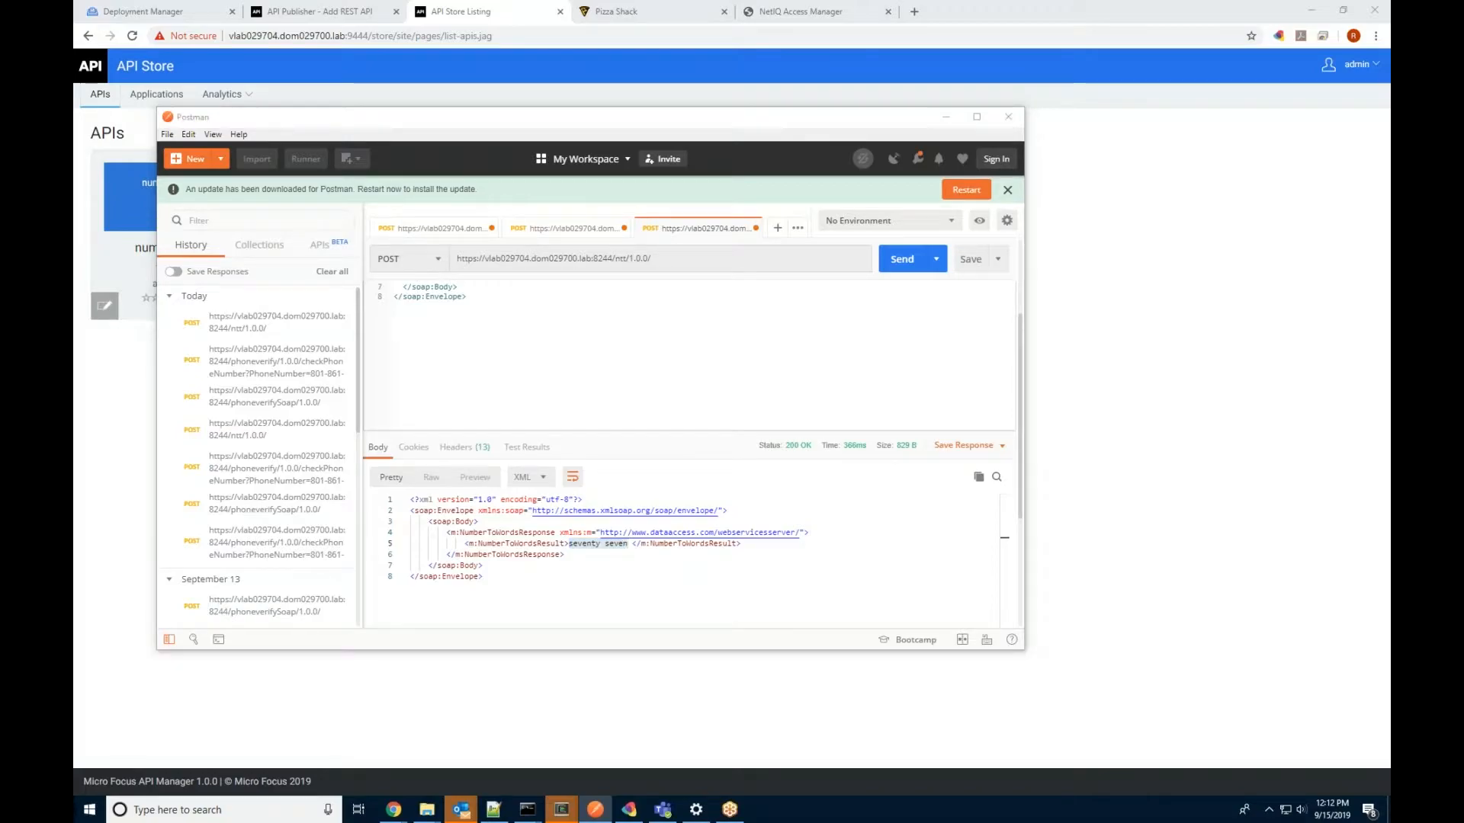
# Step: Open the API Store's API Usage per Application statistics for the Pizza application
pyautogui.click(1261, 514)
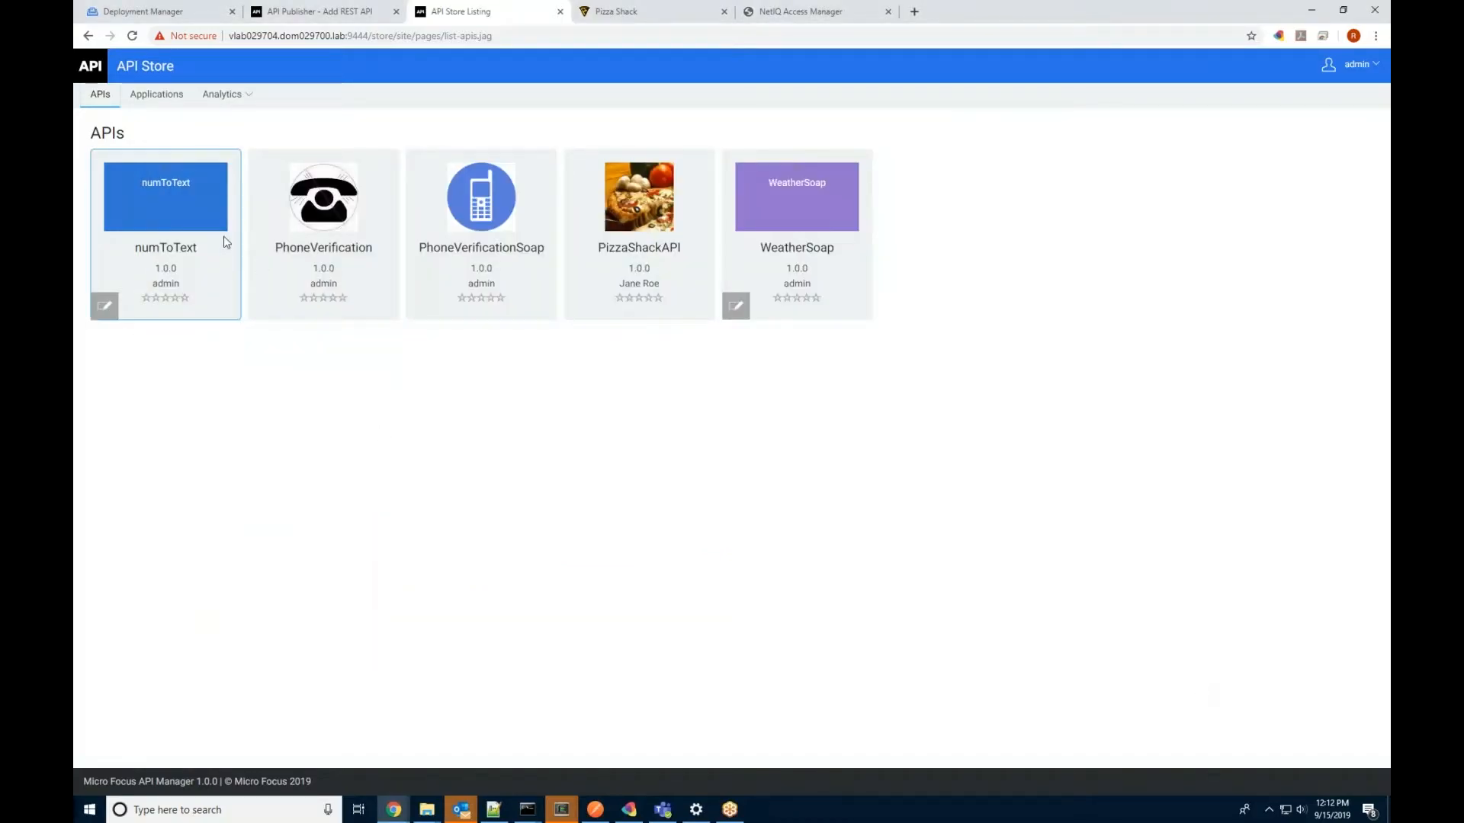
pyautogui.click(221, 93)
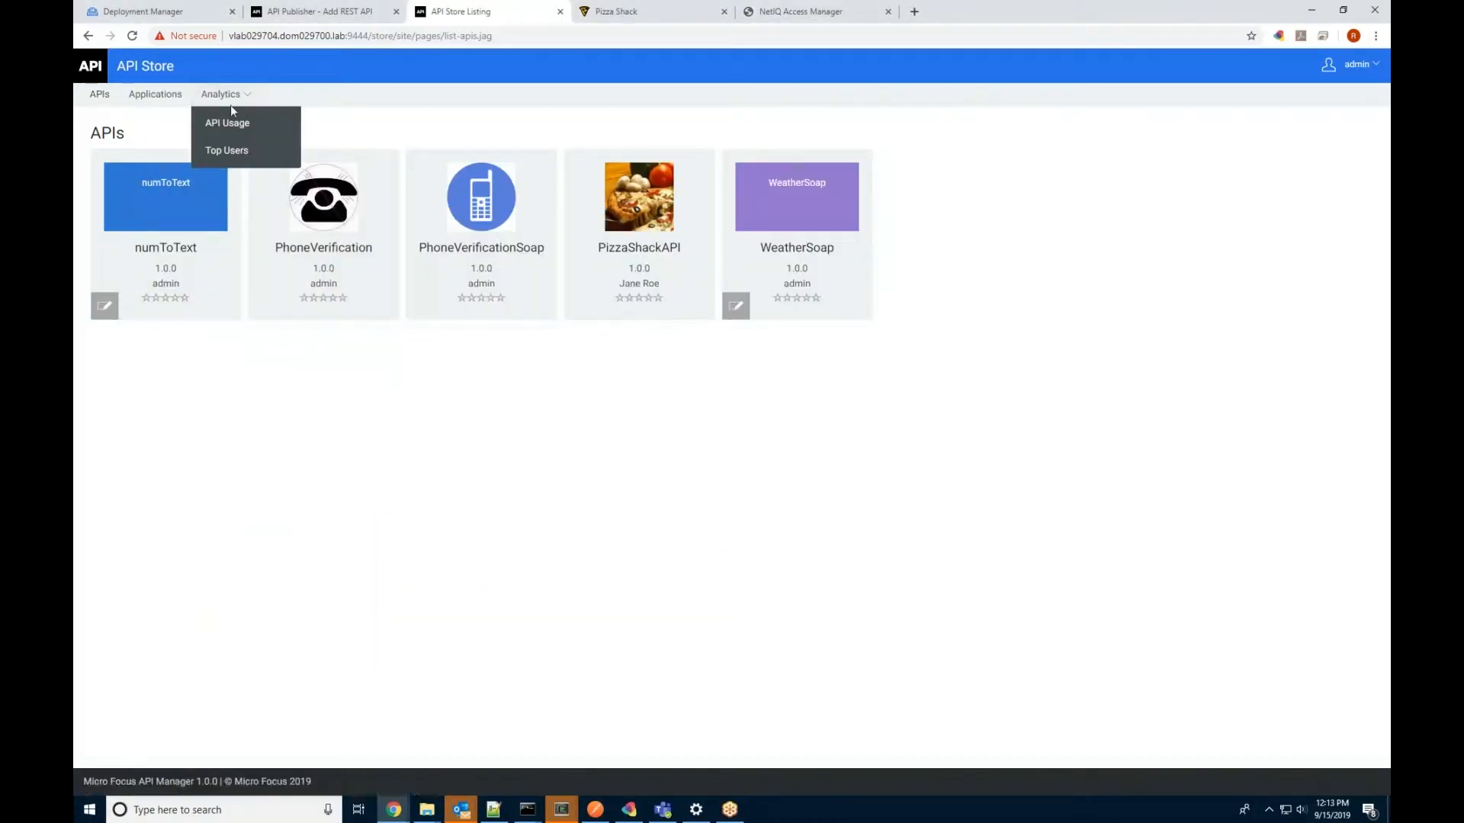
pyautogui.click(241, 125)
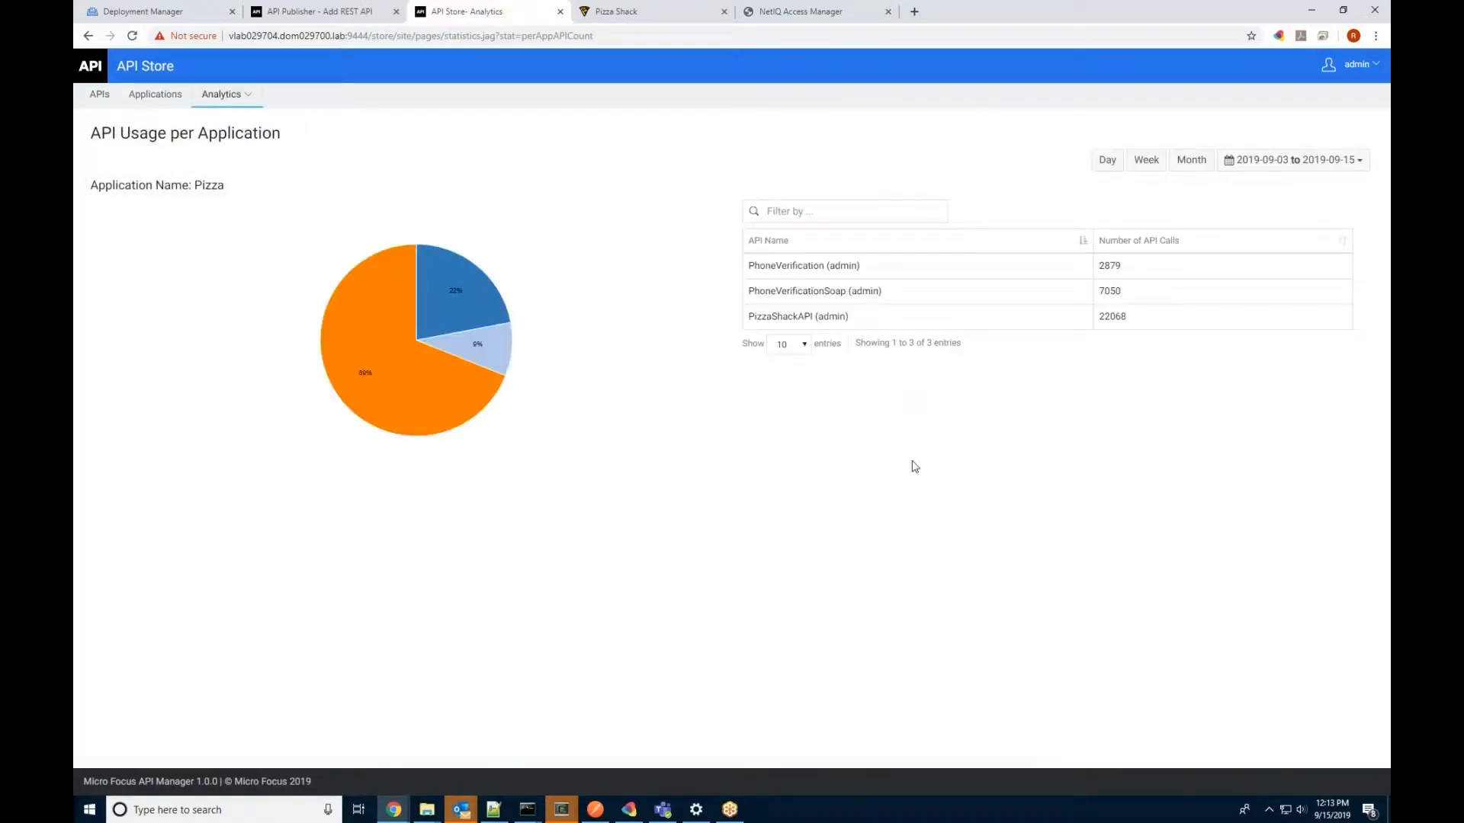
pyautogui.moveTo(422, 372)
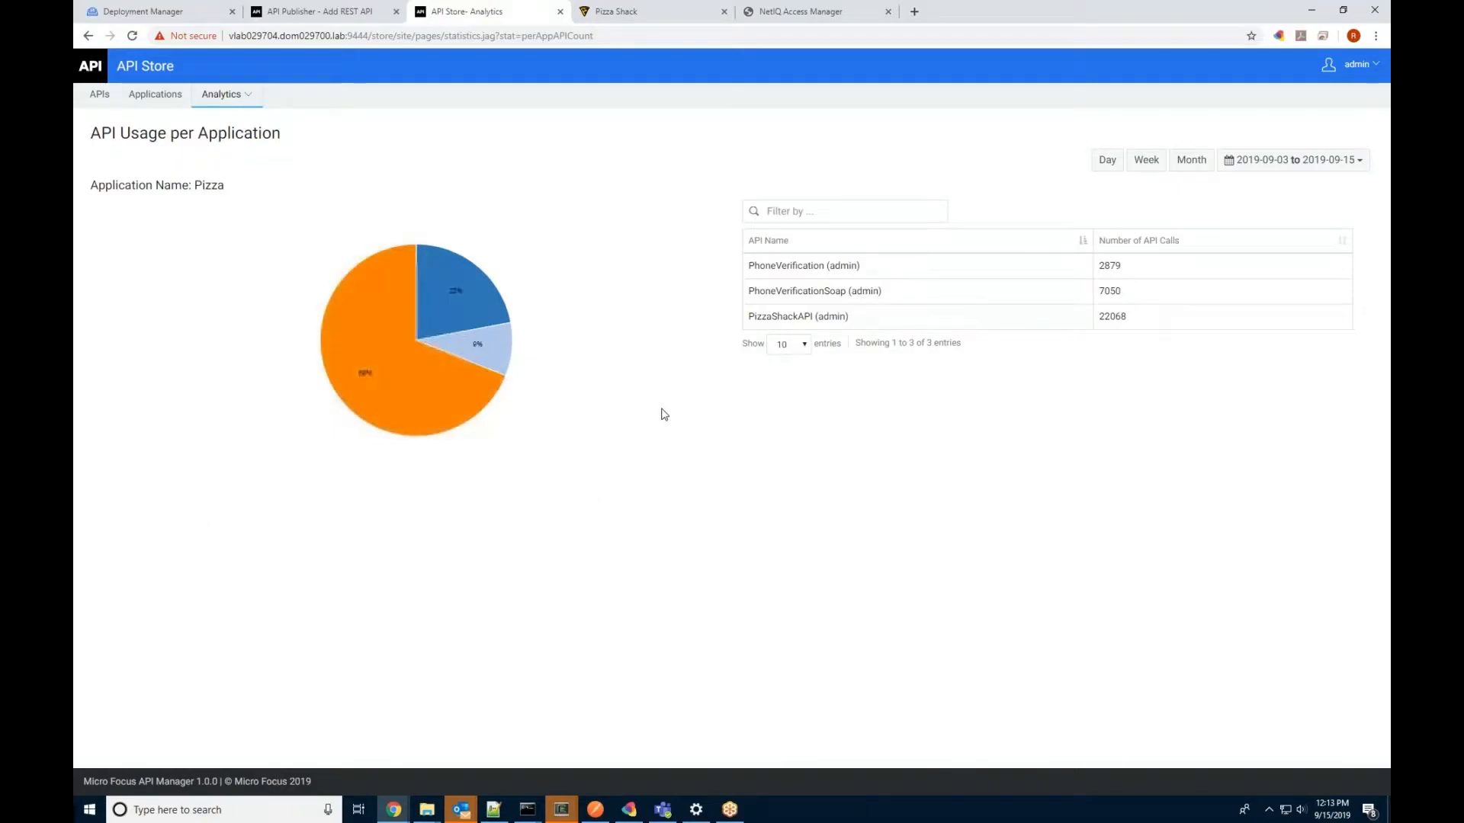
# Step: Highlight the call counts for PizzaShackAPI 22068, PhoneVerificationSoap 7050 and PhoneVerification
pyautogui.moveTo(1104, 317); pyautogui.dragTo(1144, 322)
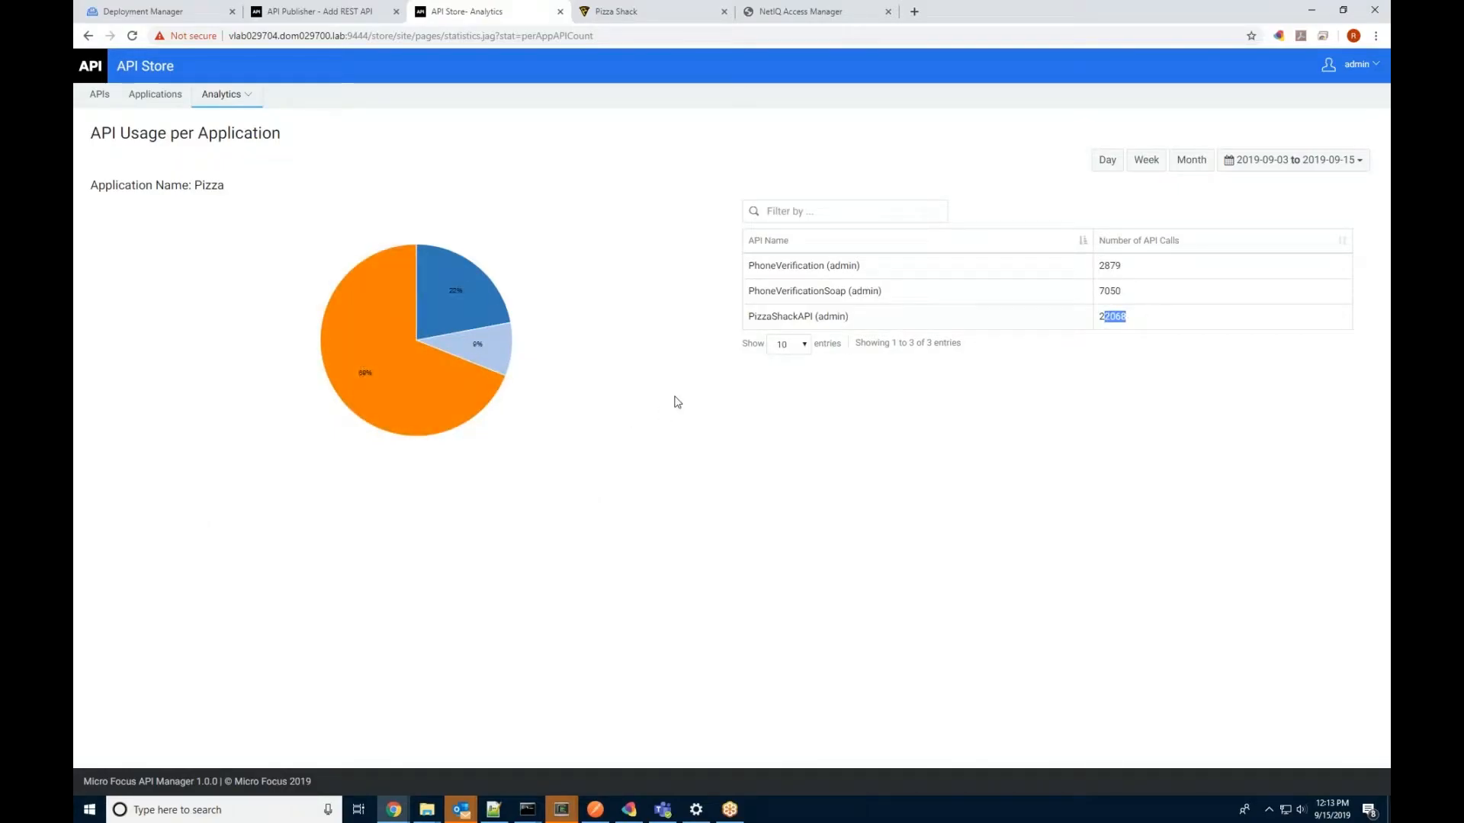
pyautogui.moveTo(751, 291); pyautogui.dragTo(893, 296)
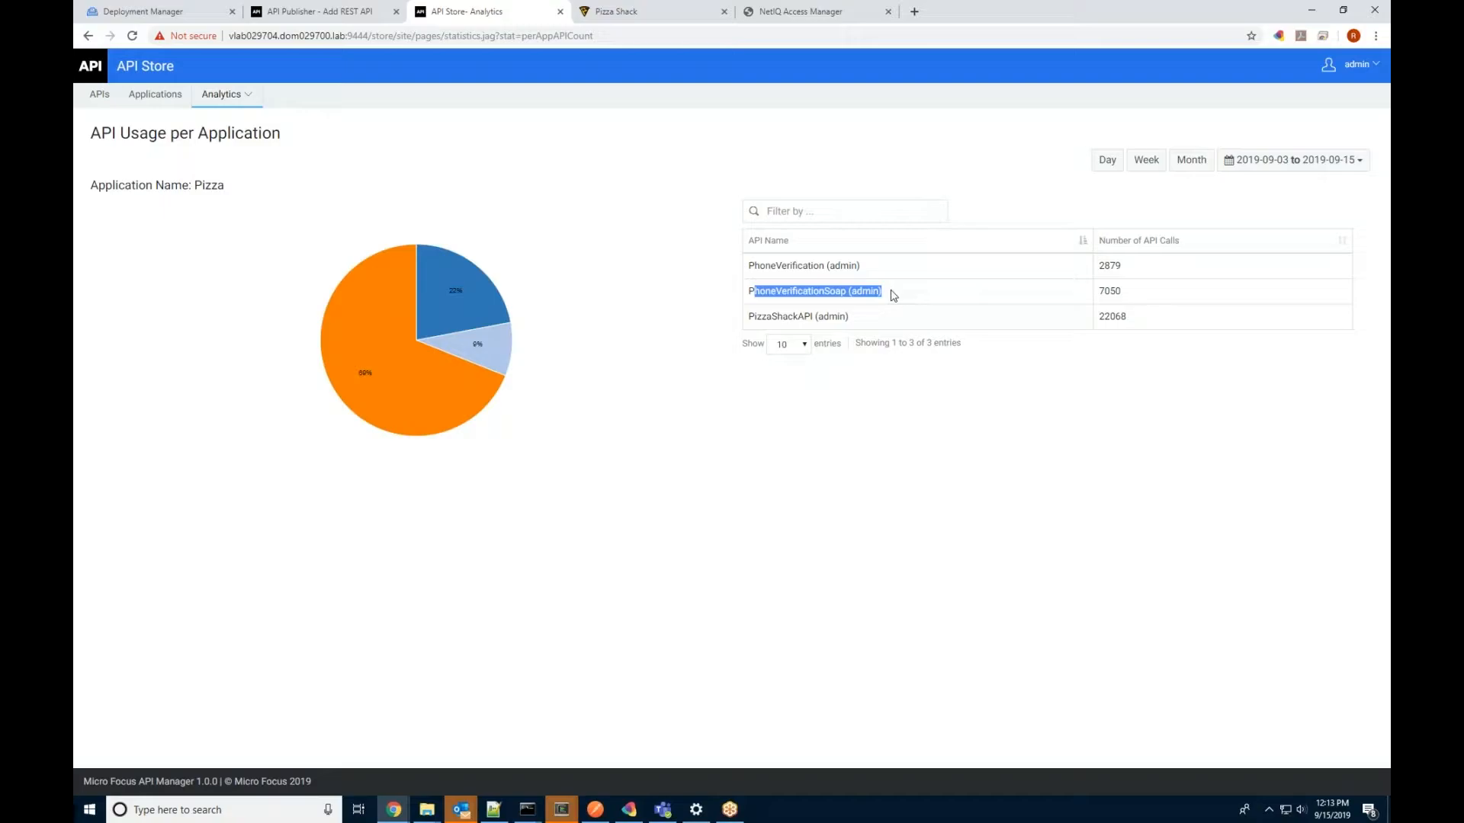
pyautogui.doubleClick(1107, 292)
pyautogui.moveTo(463, 290)
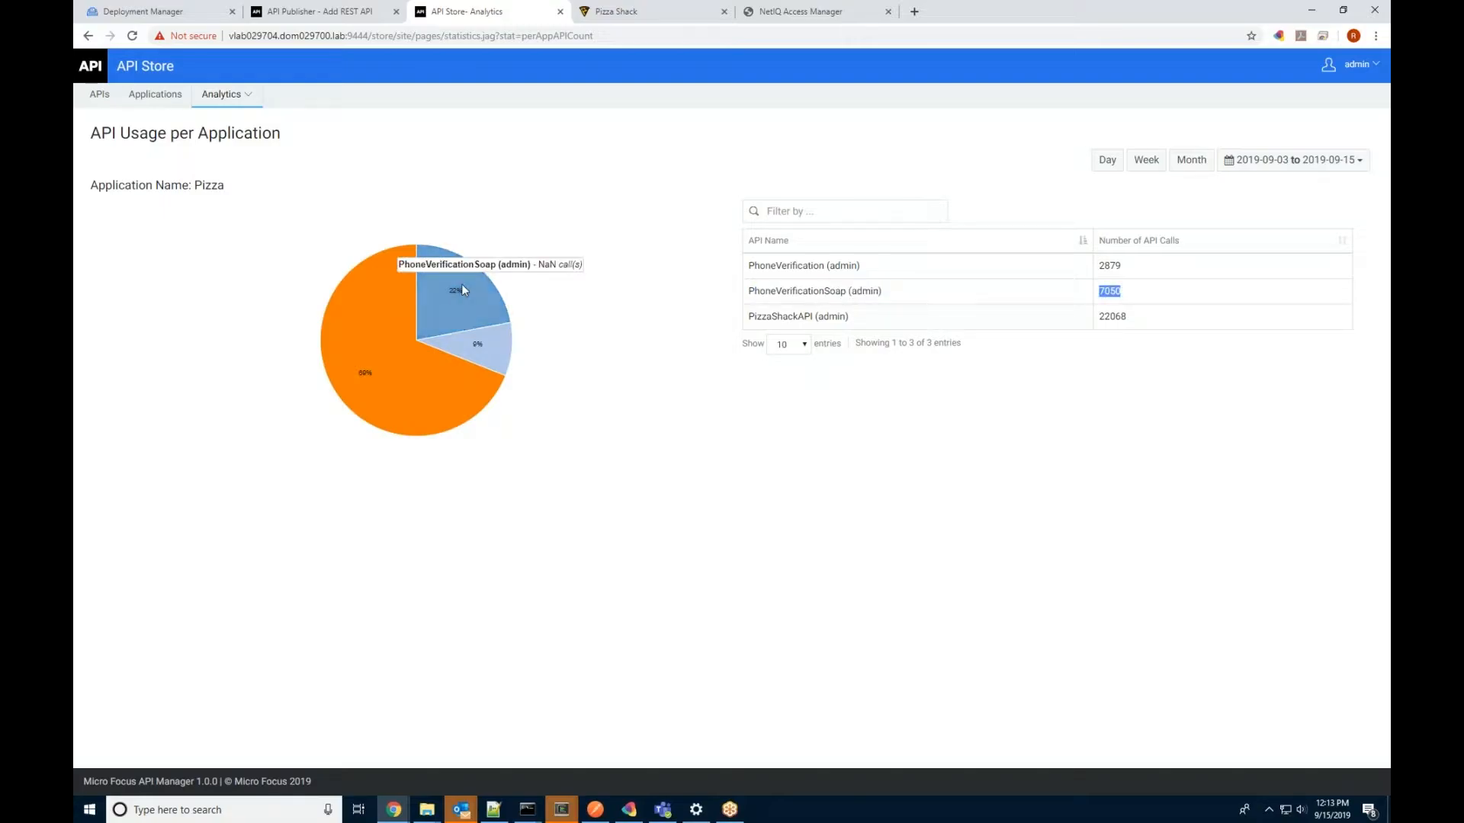
pyautogui.tripleClick(852, 270)
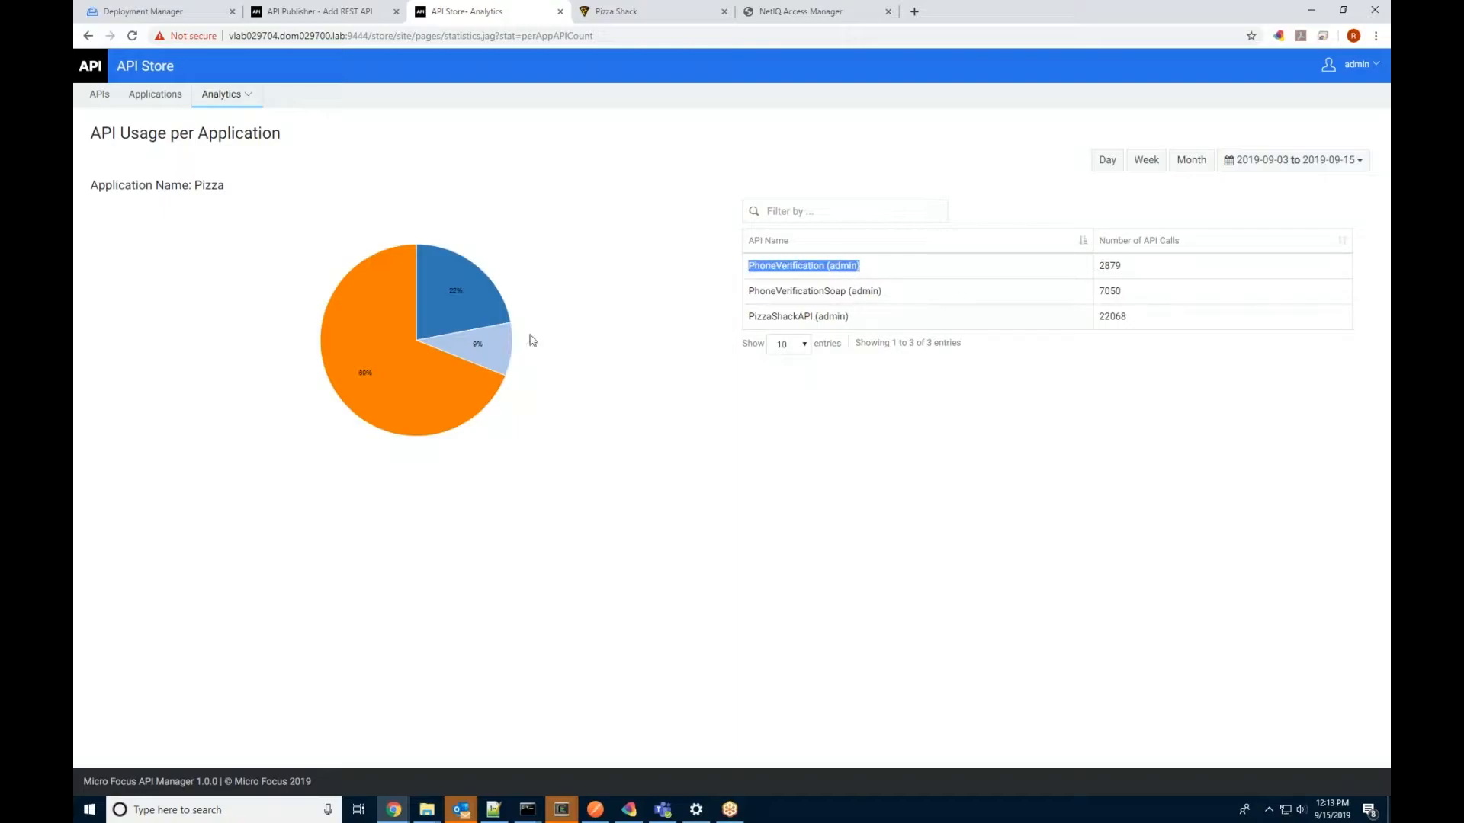
pyautogui.moveTo(501, 344)
pyautogui.click(740, 446)
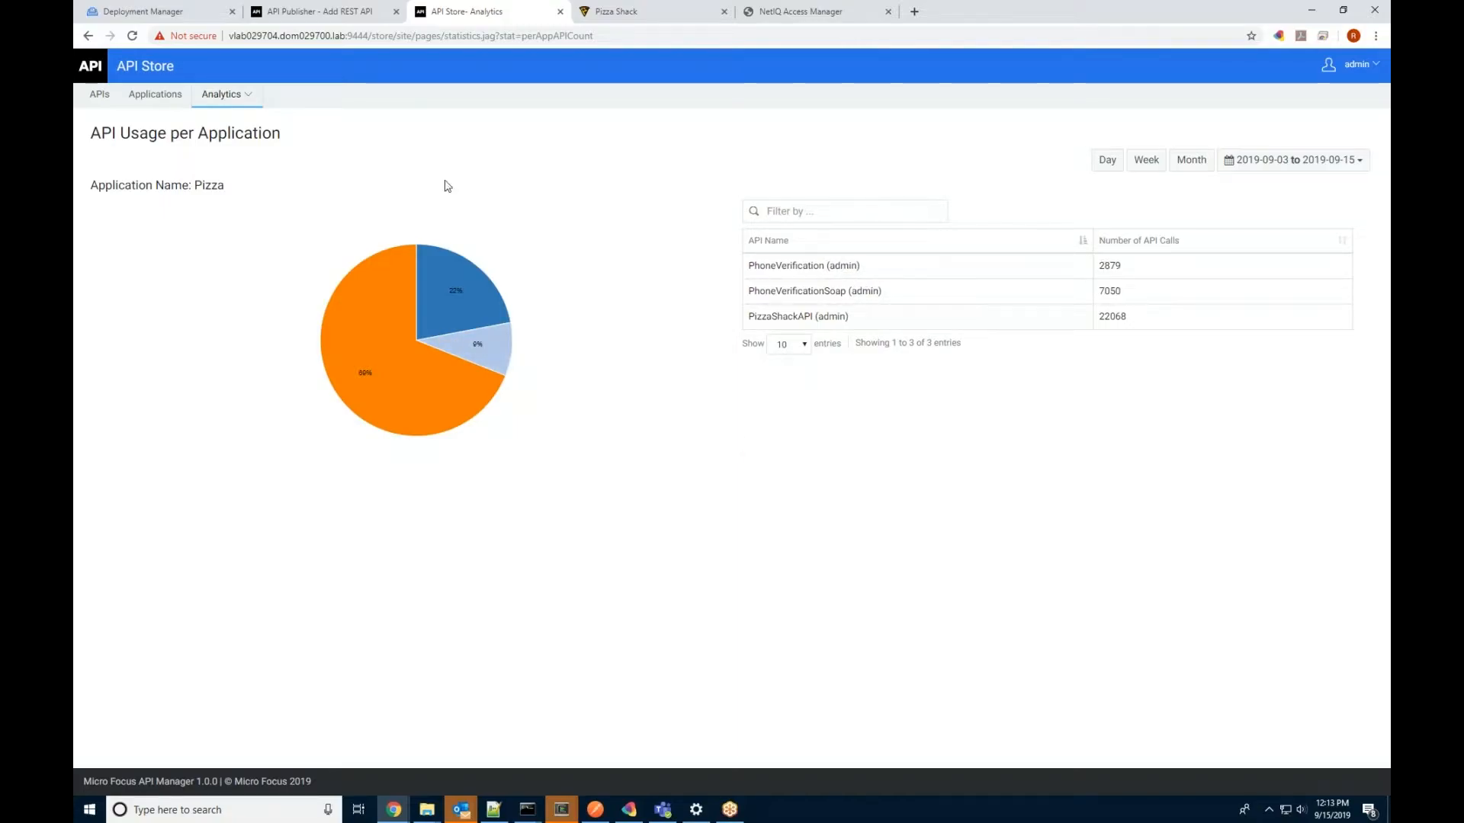
pyautogui.click(223, 94)
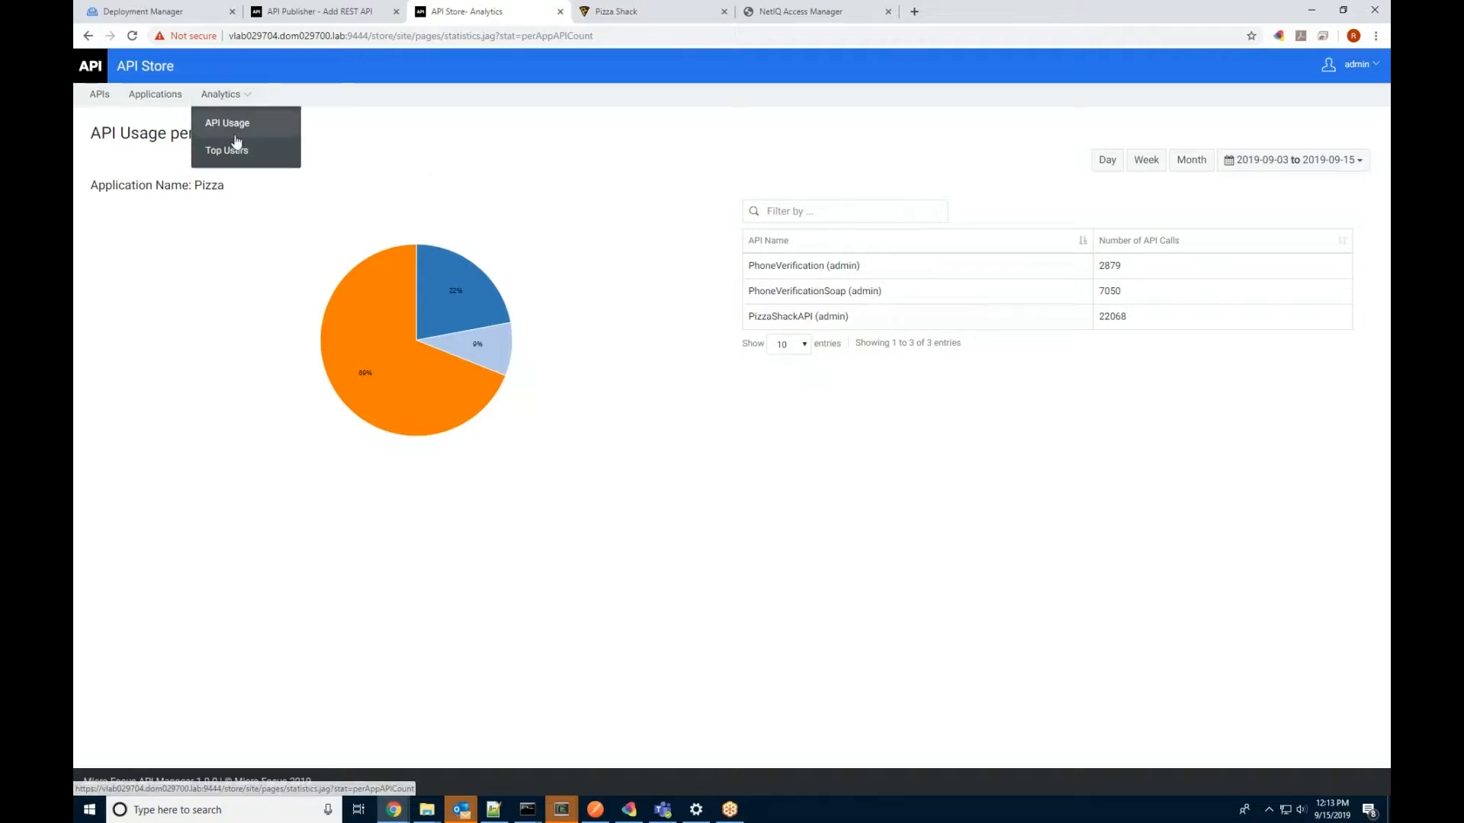
pyautogui.click(227, 150)
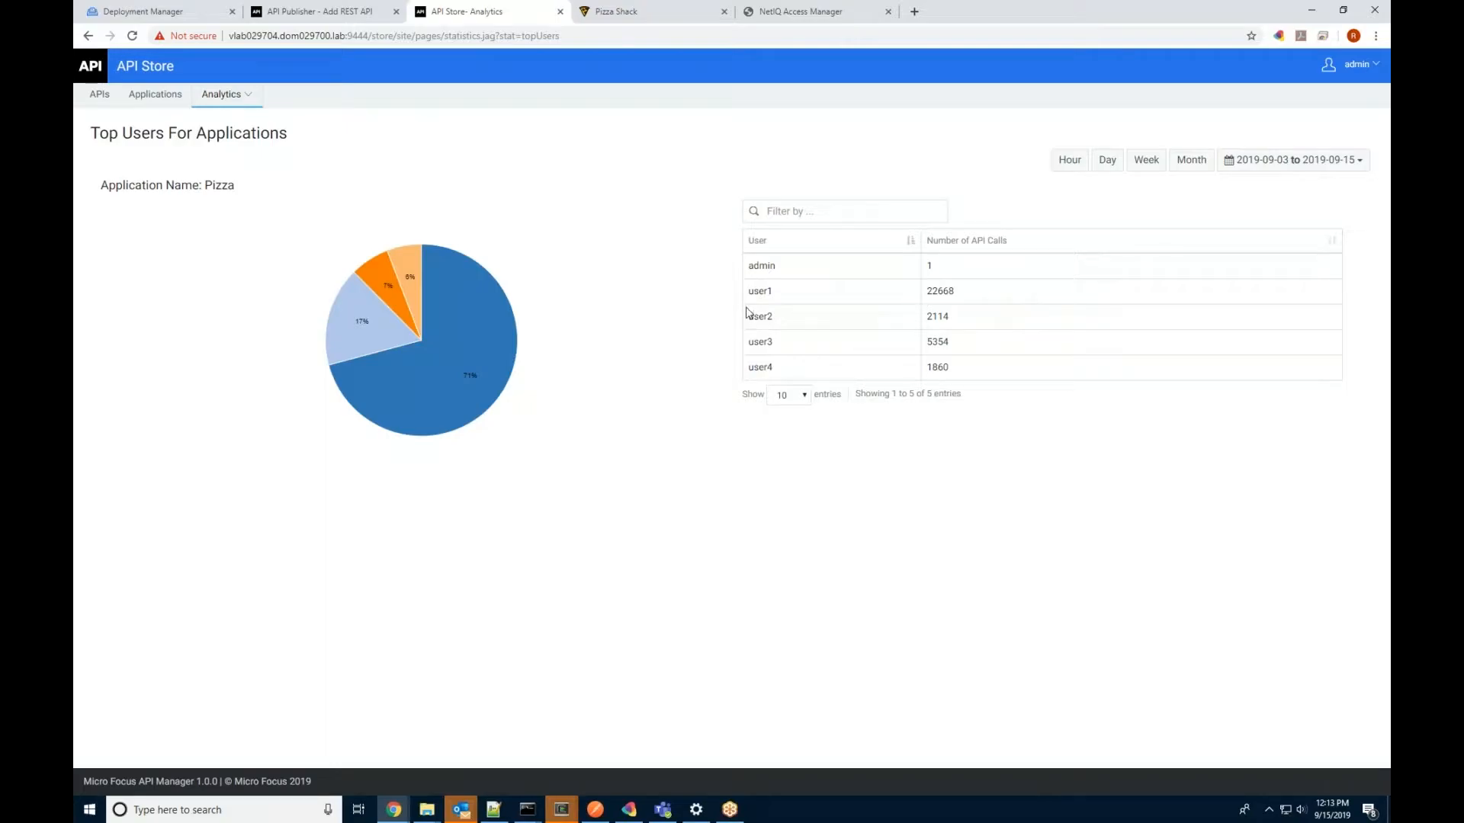
pyautogui.doubleClick(953, 294)
pyautogui.doubleClick(939, 367)
pyautogui.doubleClick(937, 341)
pyautogui.click(1178, 385)
# Step: Open the Publisher's API Usage report and check each API's subscribers and hits
pyautogui.click(319, 10)
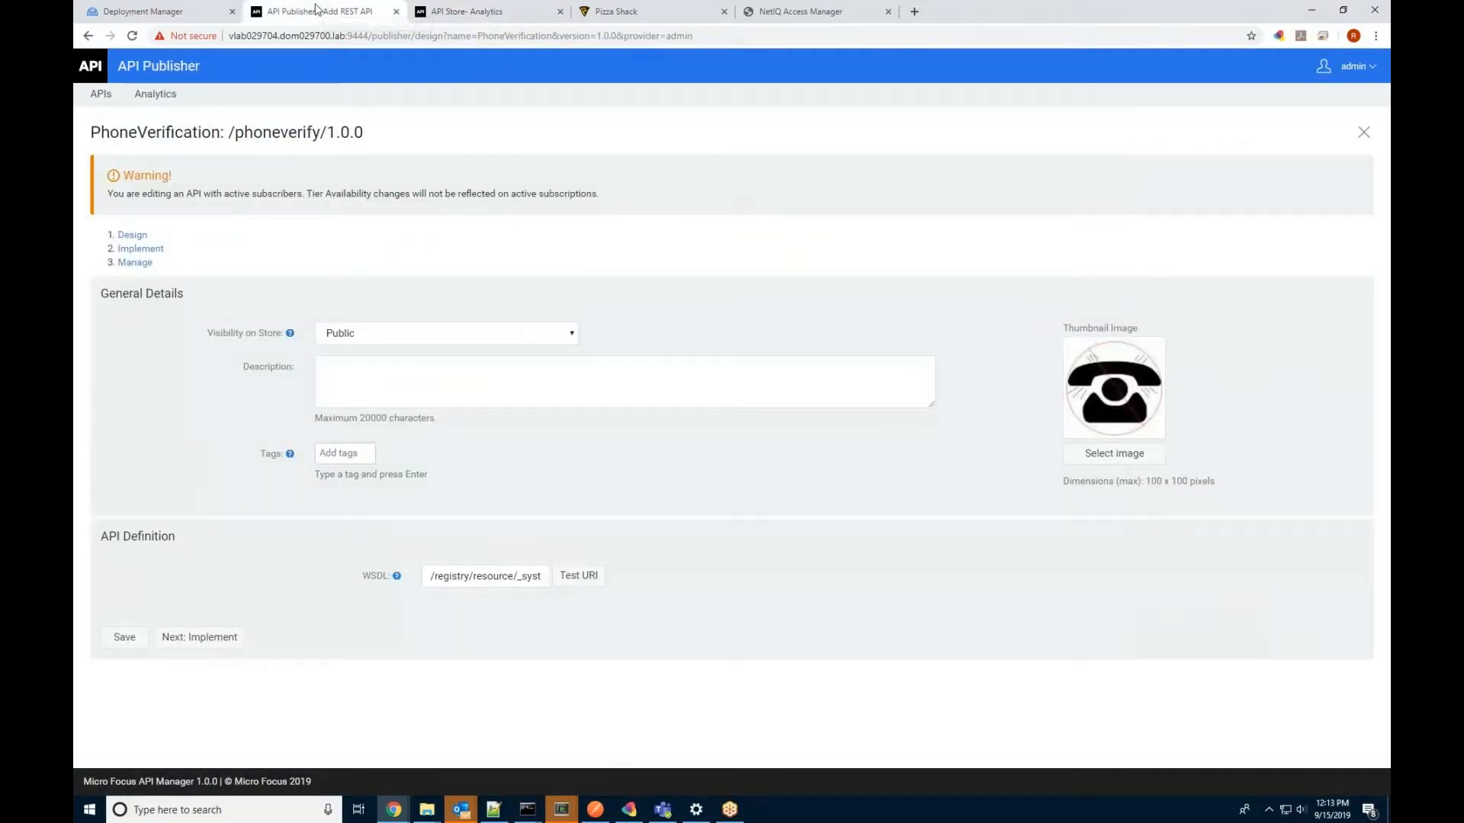
pyautogui.click(167, 93)
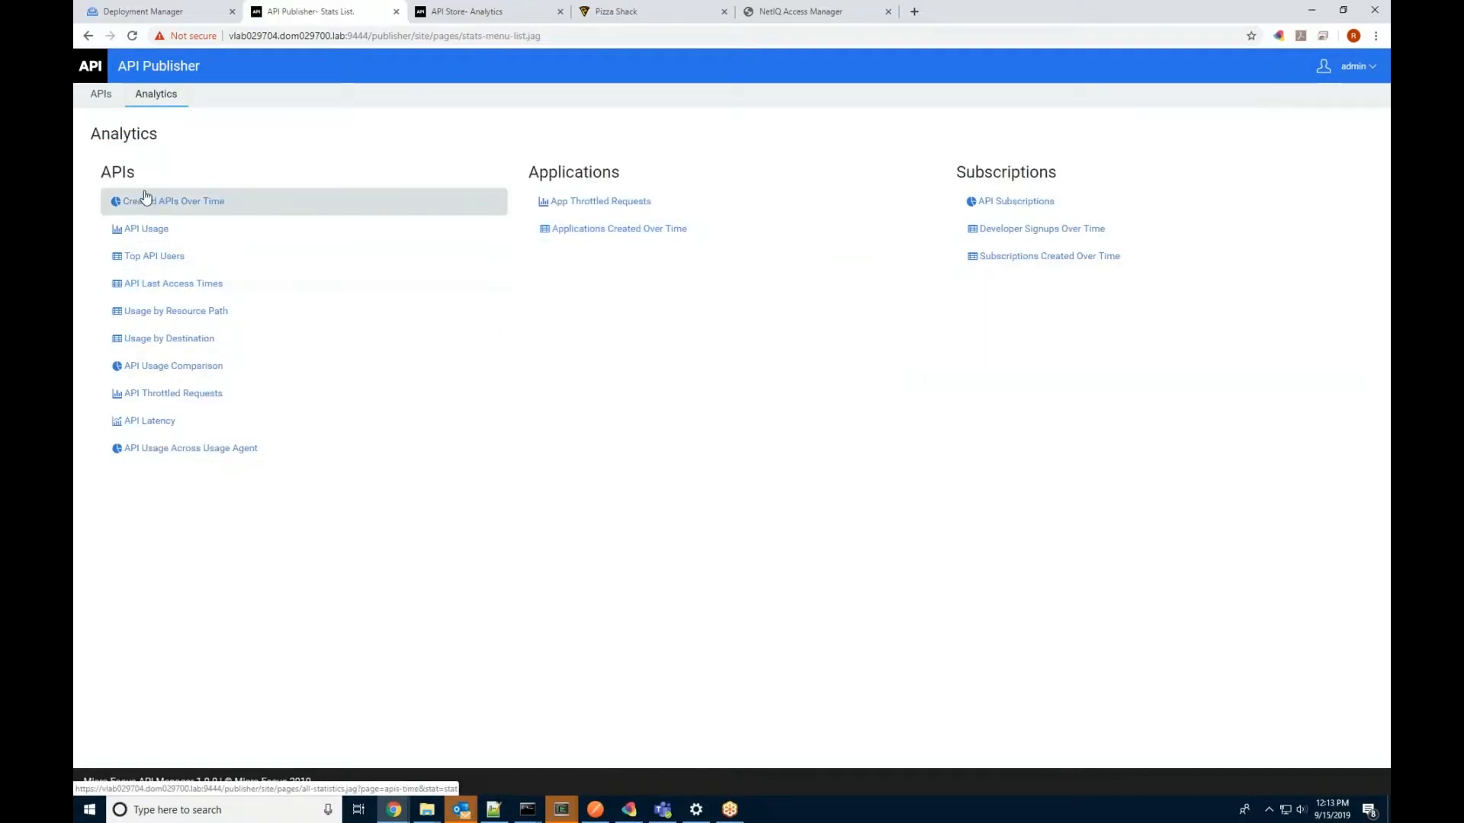
pyautogui.click(146, 237)
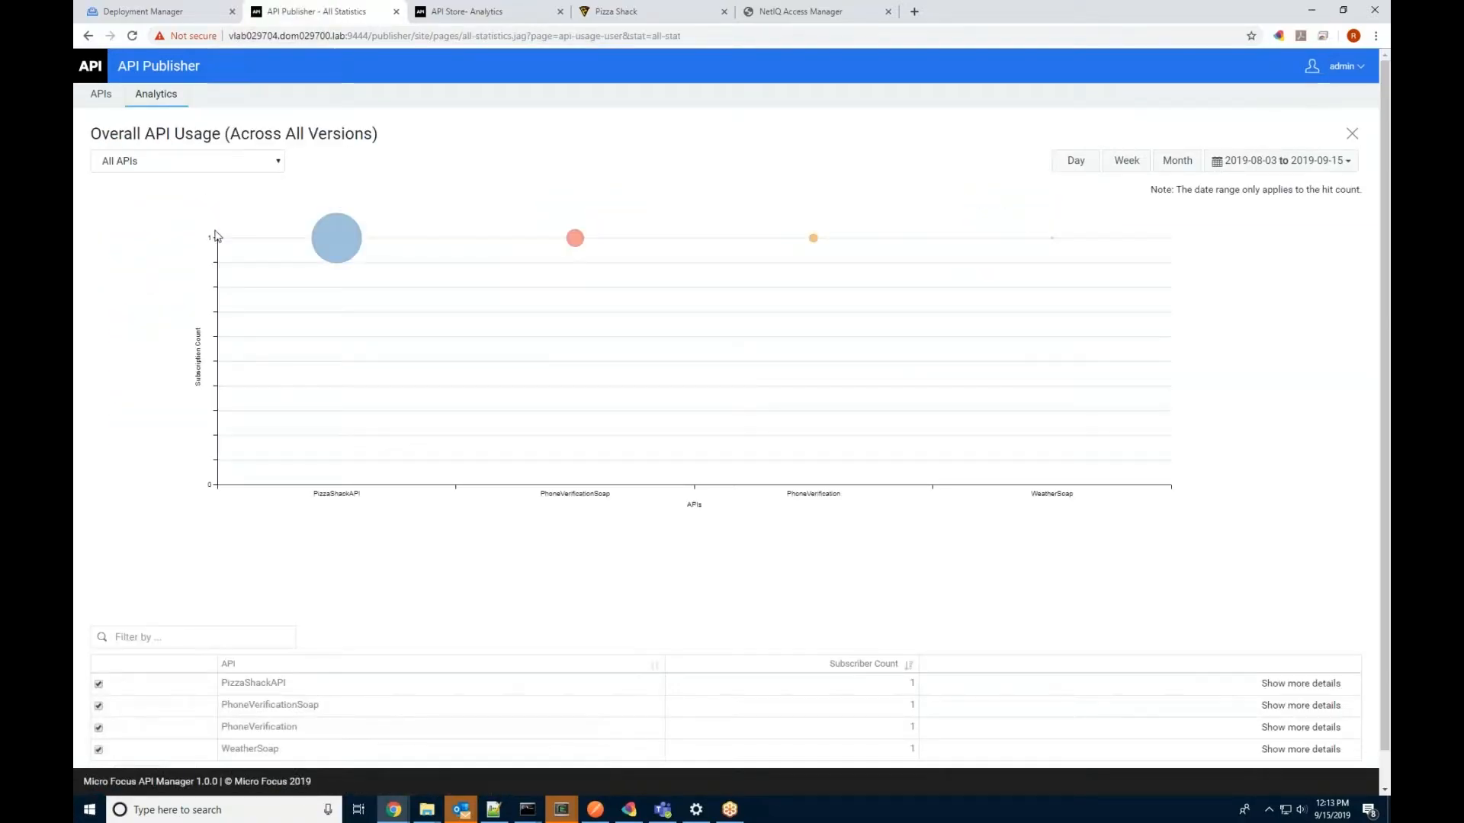
pyautogui.moveTo(371, 236)
pyautogui.moveTo(576, 240)
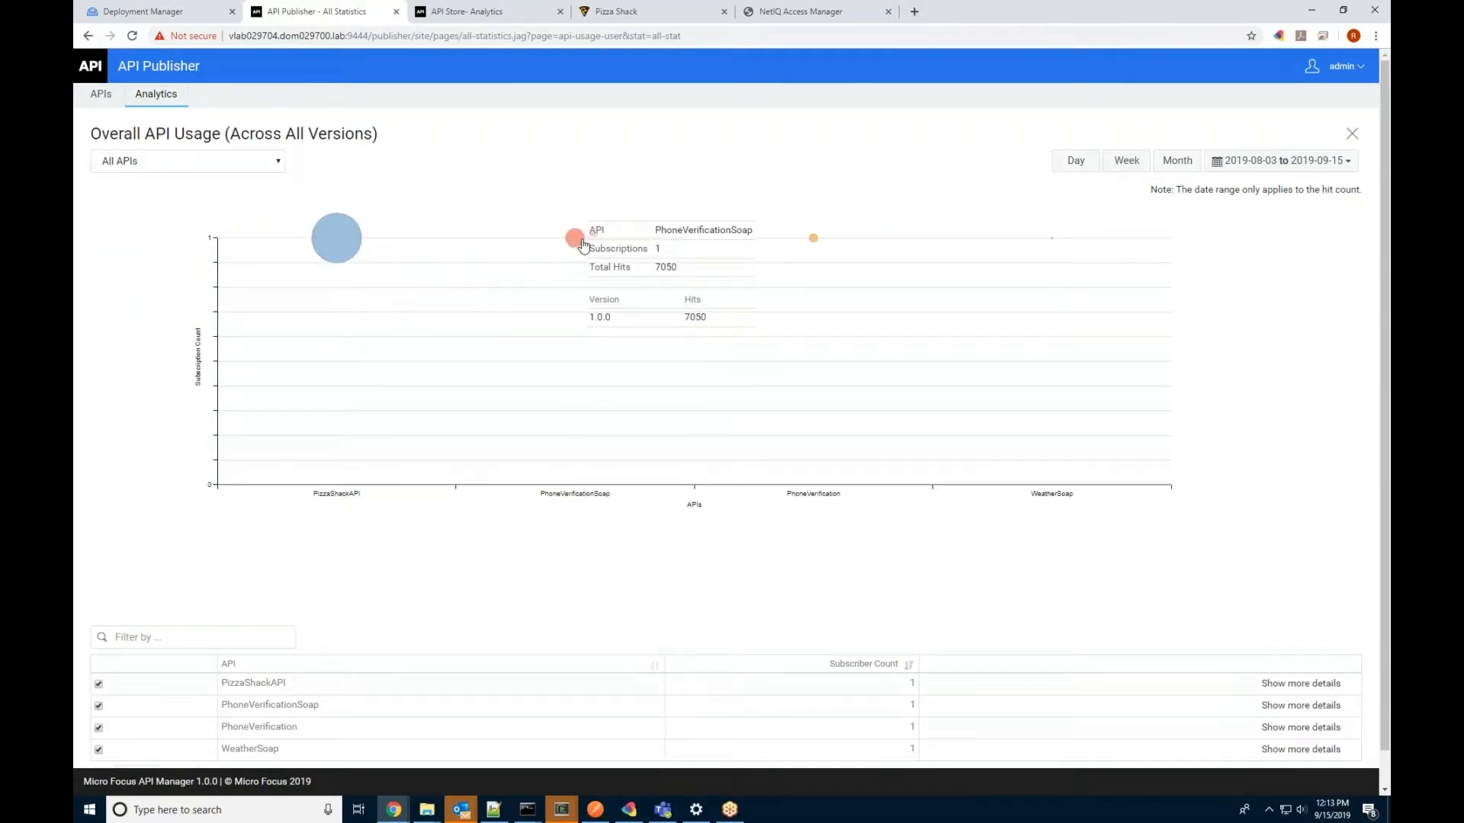
pyautogui.moveTo(822, 246)
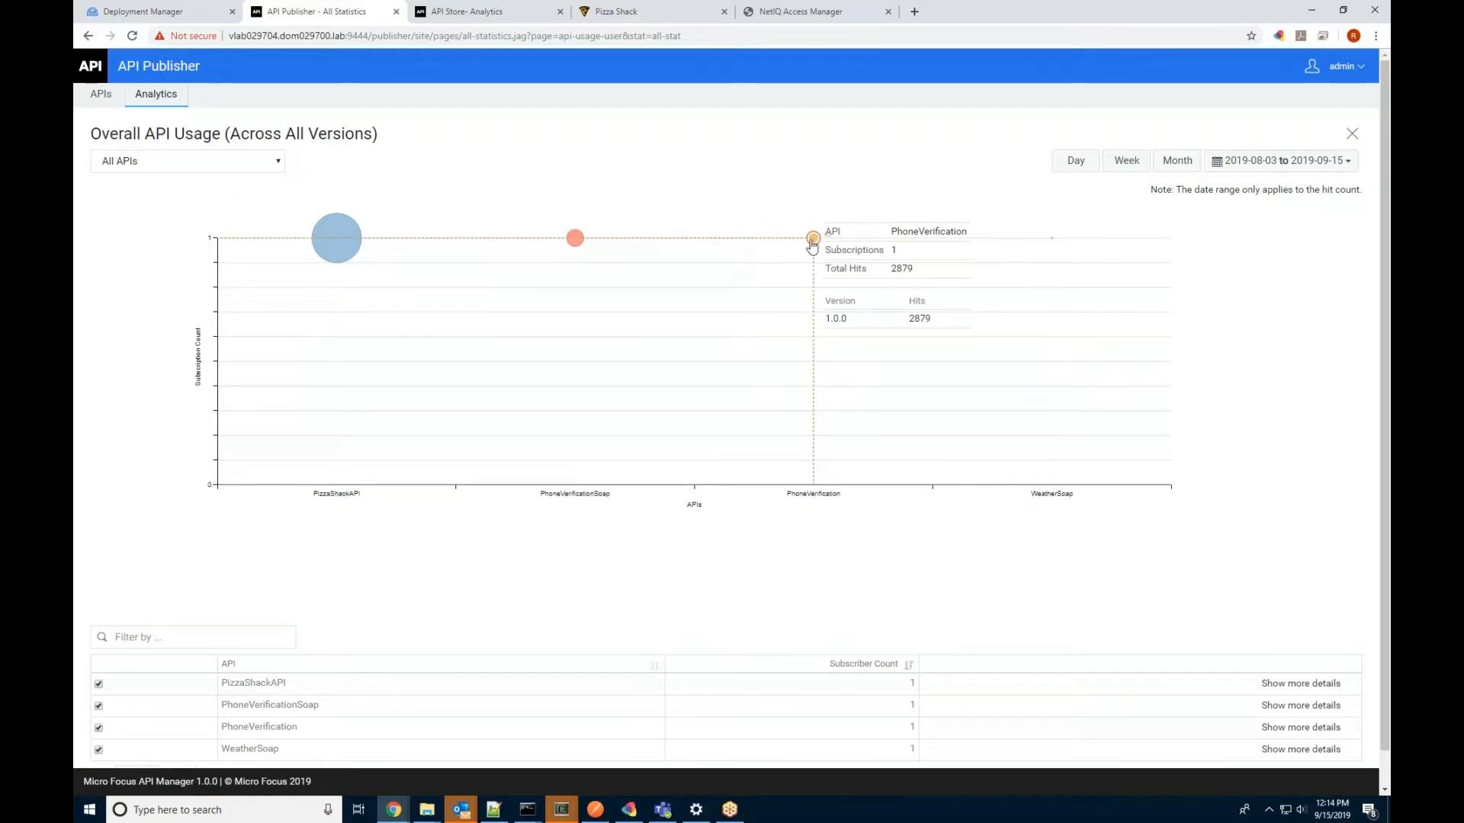
# Step: Expand PizzaShackAPI's version and hit count details, then return to the analytics list
pyautogui.scroll(-1, 838, 543)
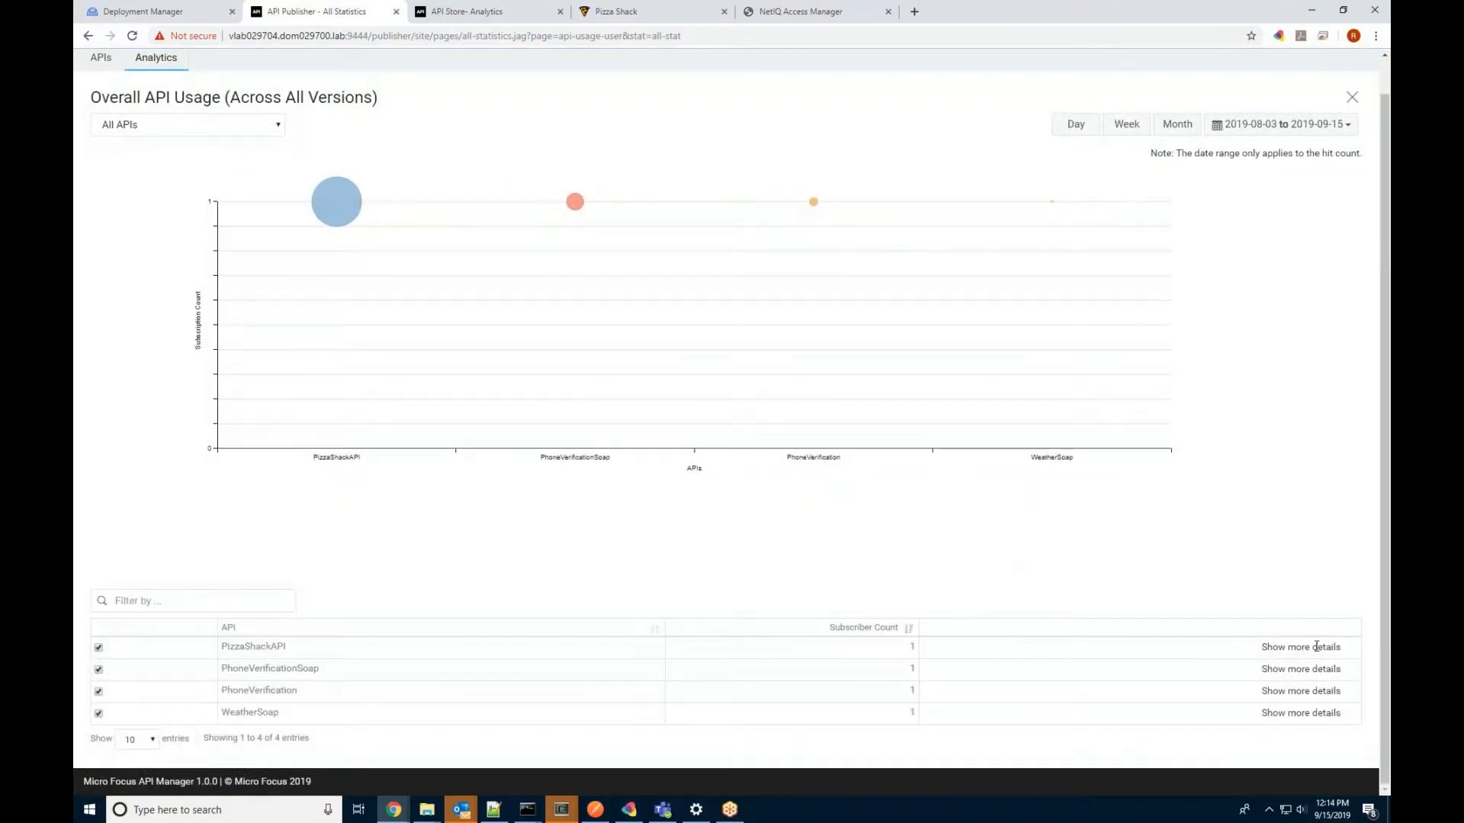
pyautogui.click(1316, 647)
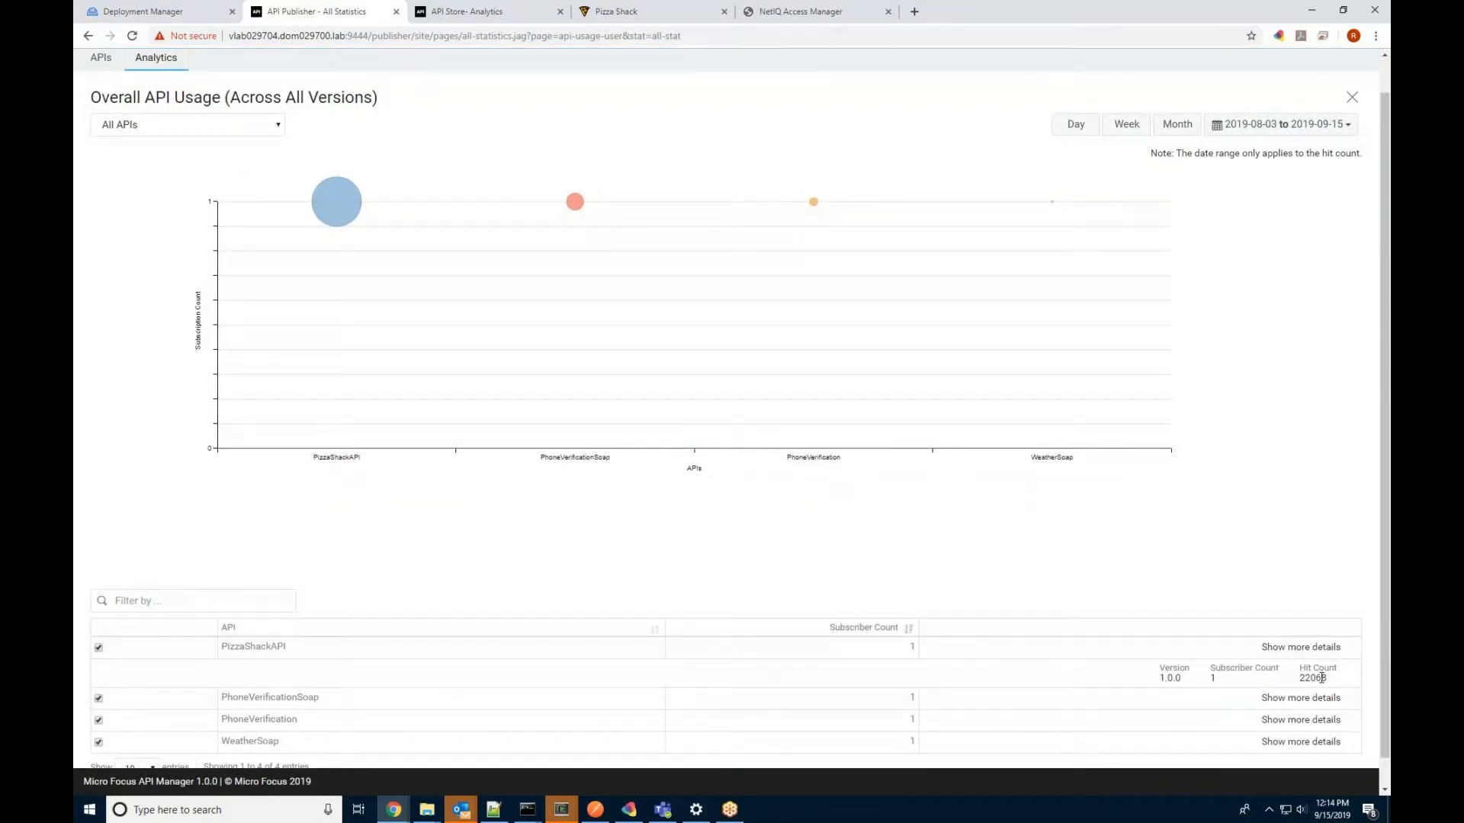
pyautogui.click(151, 60)
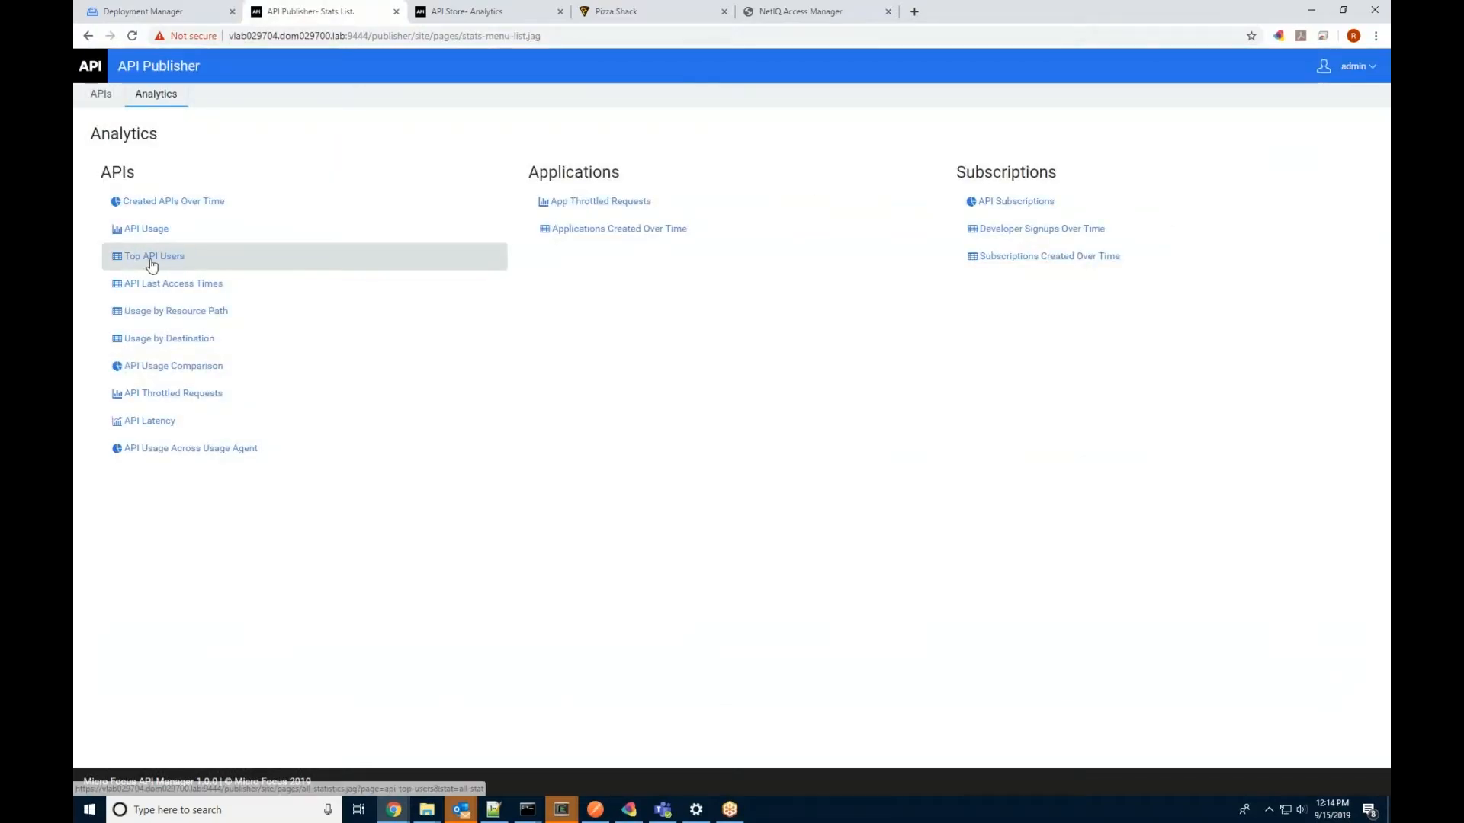
# Step: Show Top API Users for PhoneVerification, PhoneVerificationSoap and PizzaShackAPI in turn
pyautogui.click(148, 255)
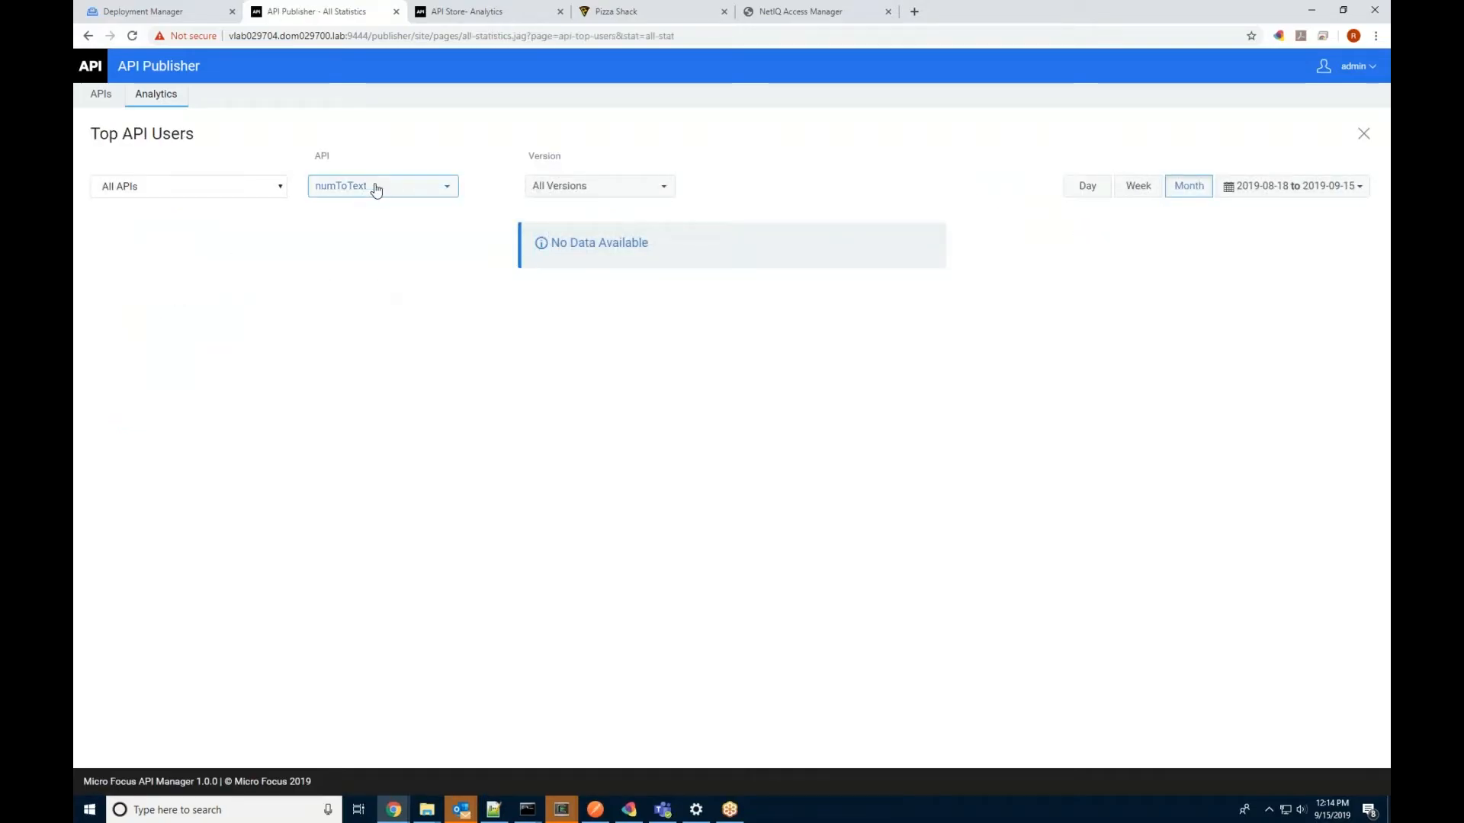
pyautogui.click(376, 186)
pyautogui.click(382, 273)
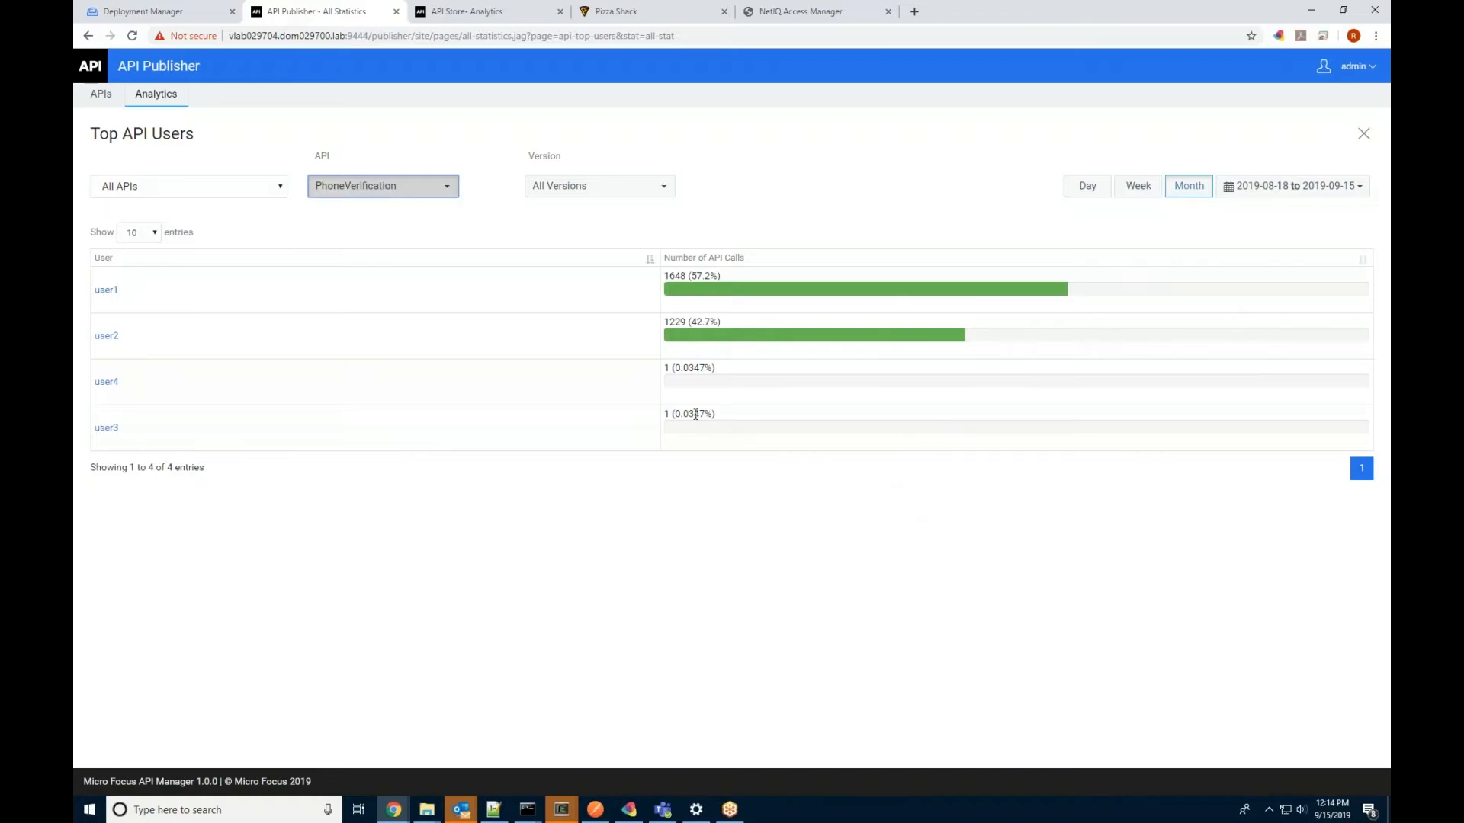
pyautogui.click(409, 192)
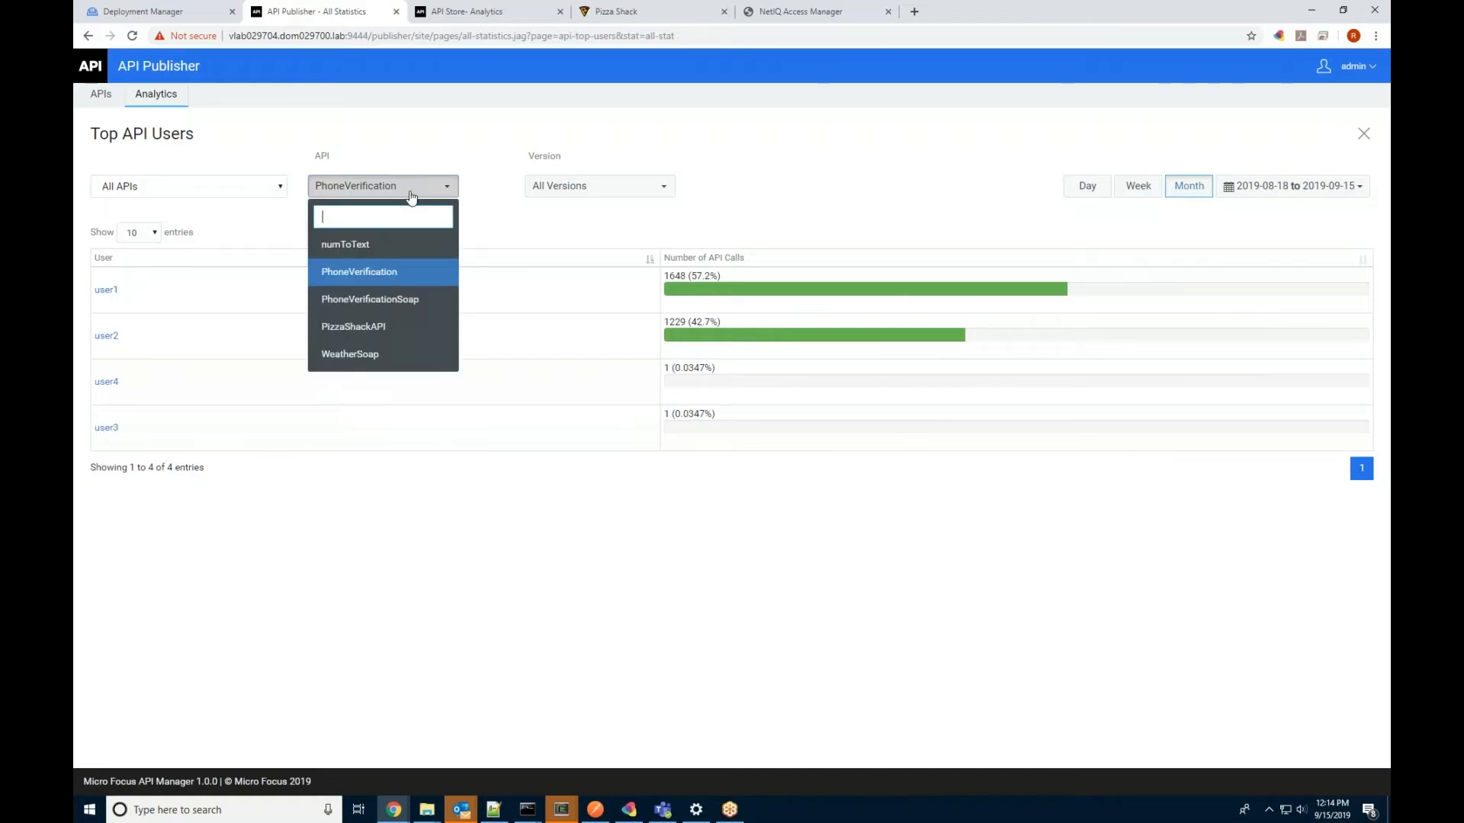
pyautogui.click(383, 301)
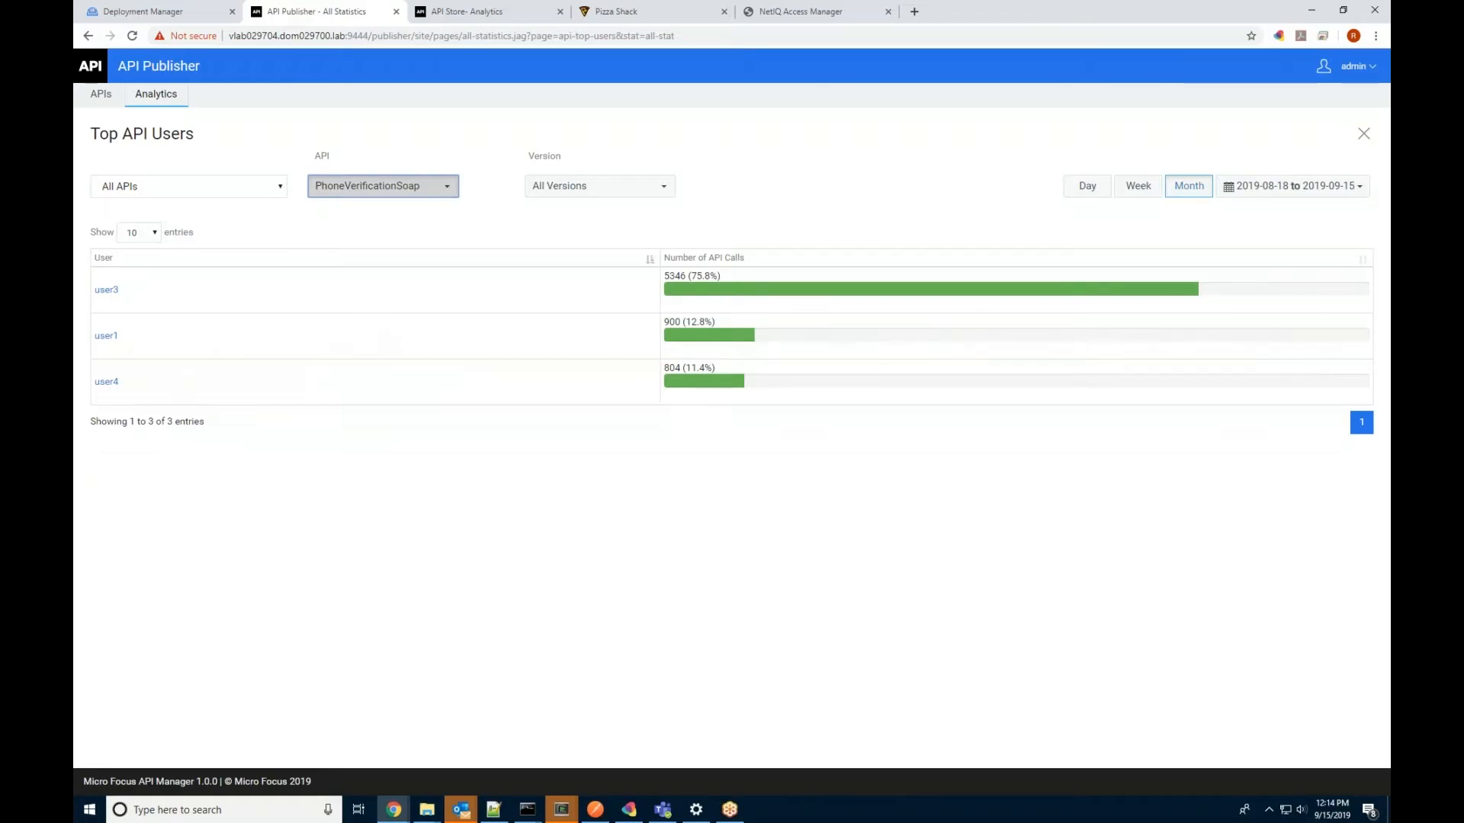
pyautogui.click(366, 194)
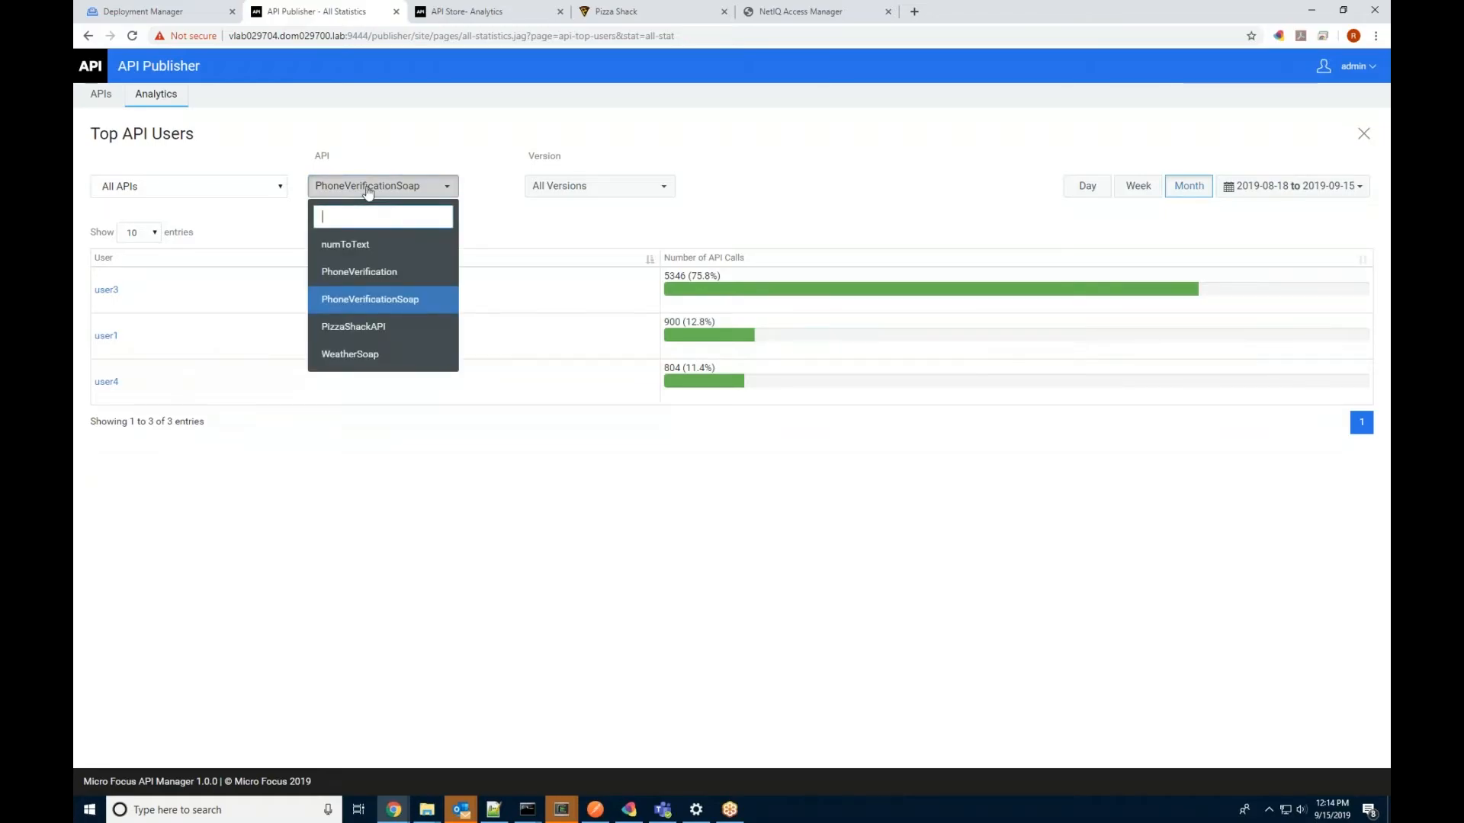
pyautogui.click(388, 327)
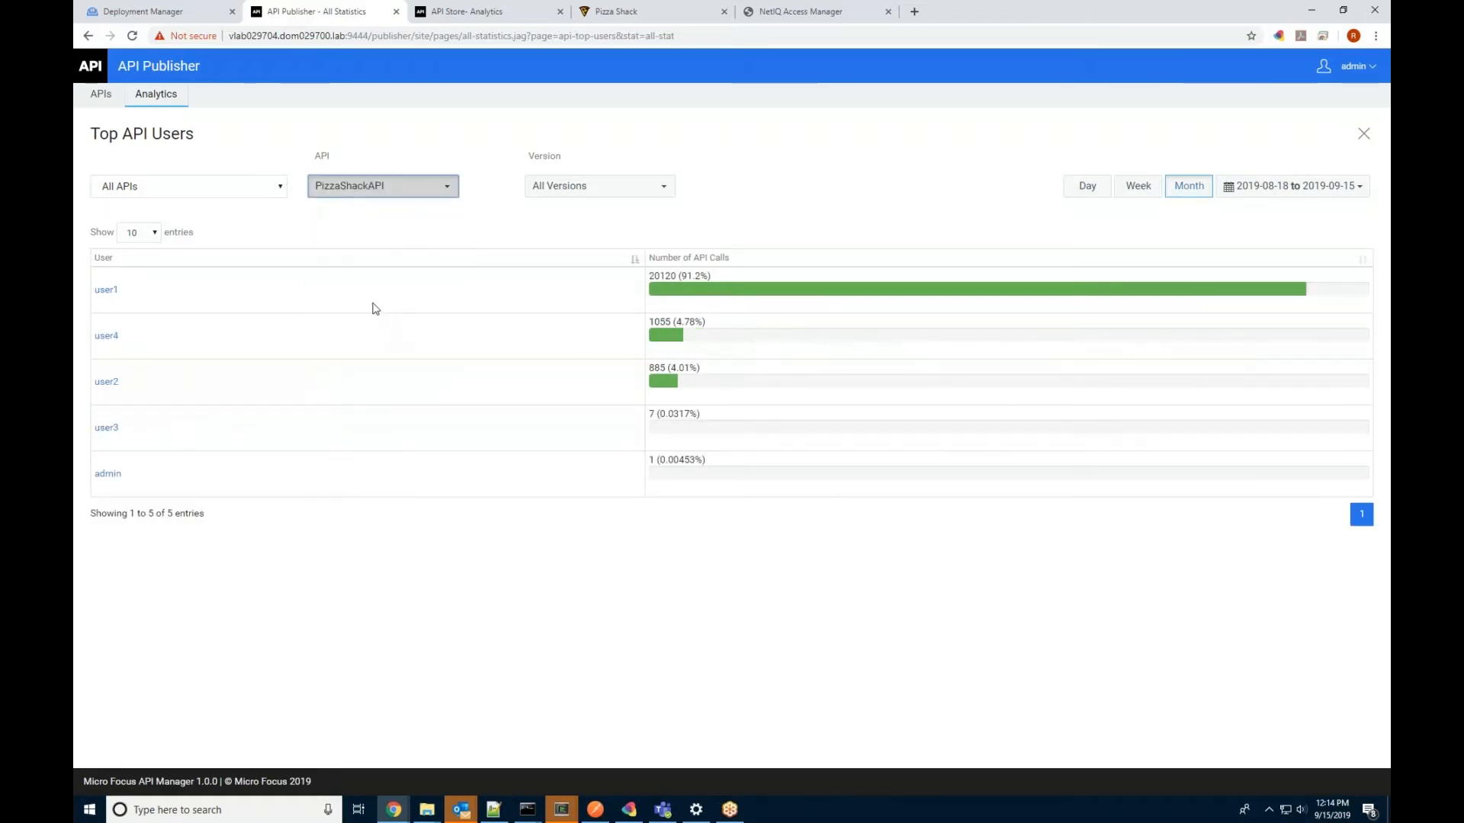
pyautogui.click(175, 93)
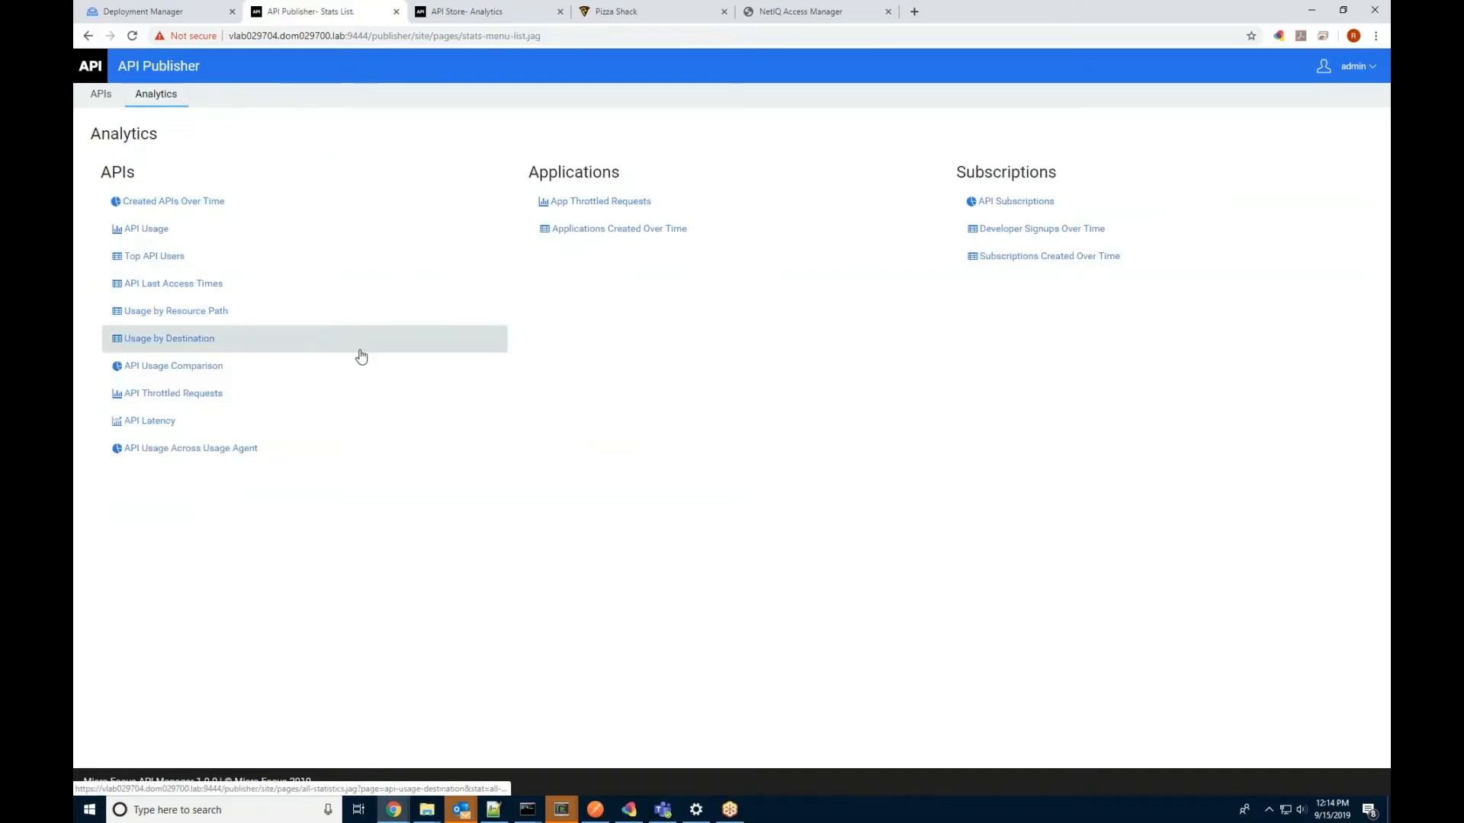
# Step: Show API Usage Across Usage Agent for PhoneVerification, PhoneVerificationSoap and PizzaShackAPI in turn
pyautogui.click(246, 449)
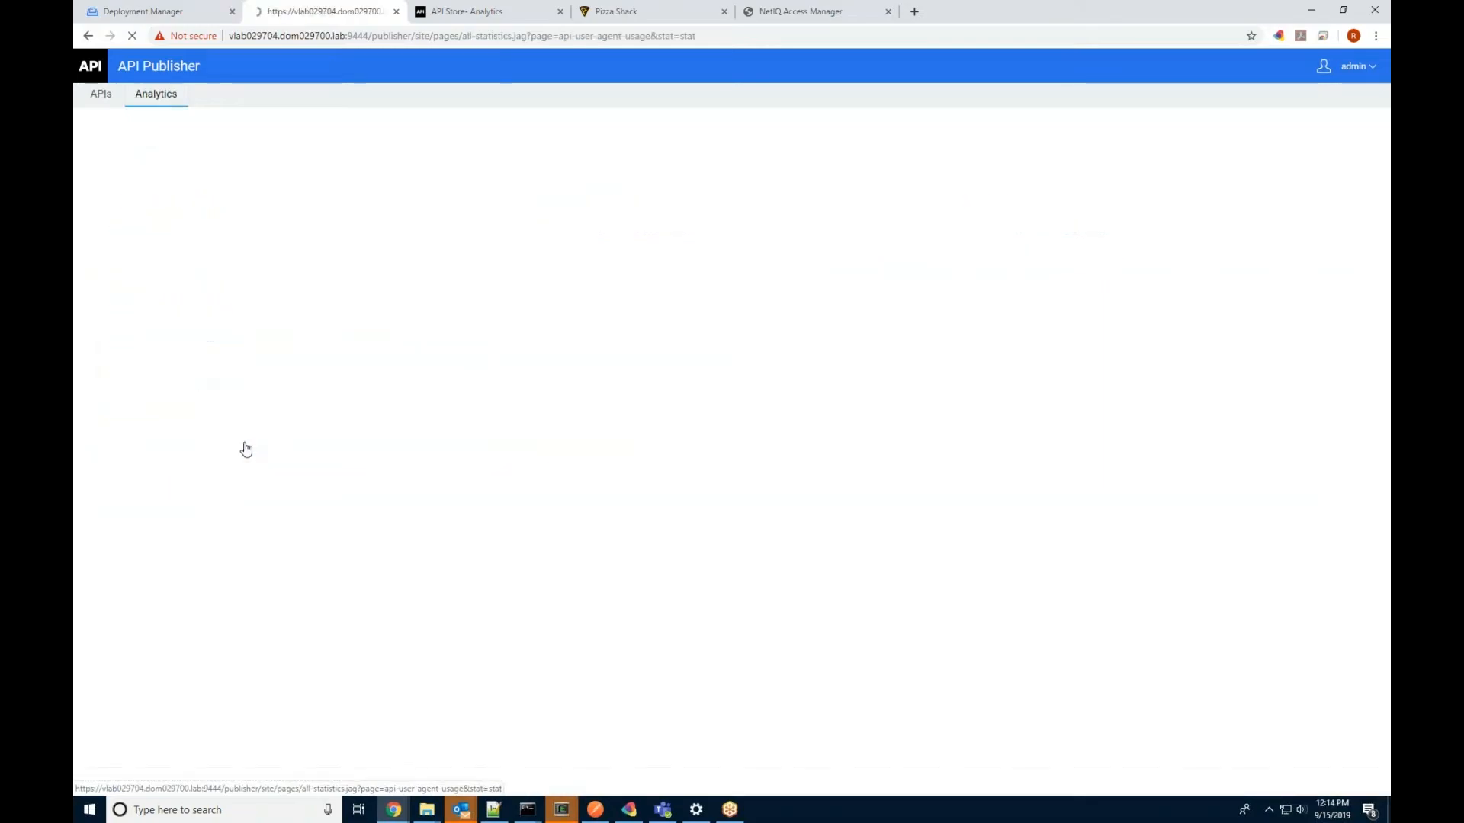
pyautogui.click(434, 194)
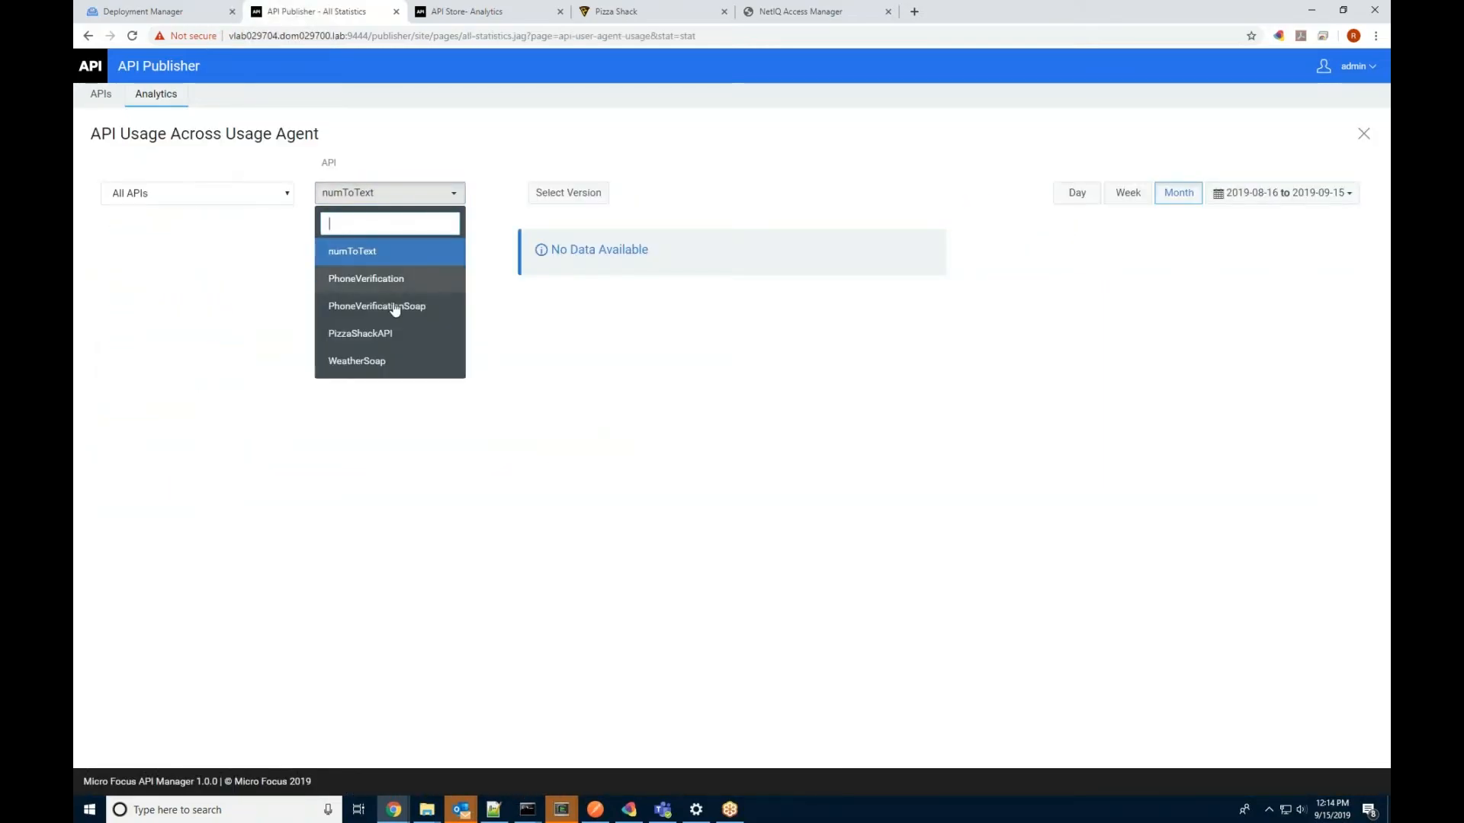
pyautogui.click(389, 280)
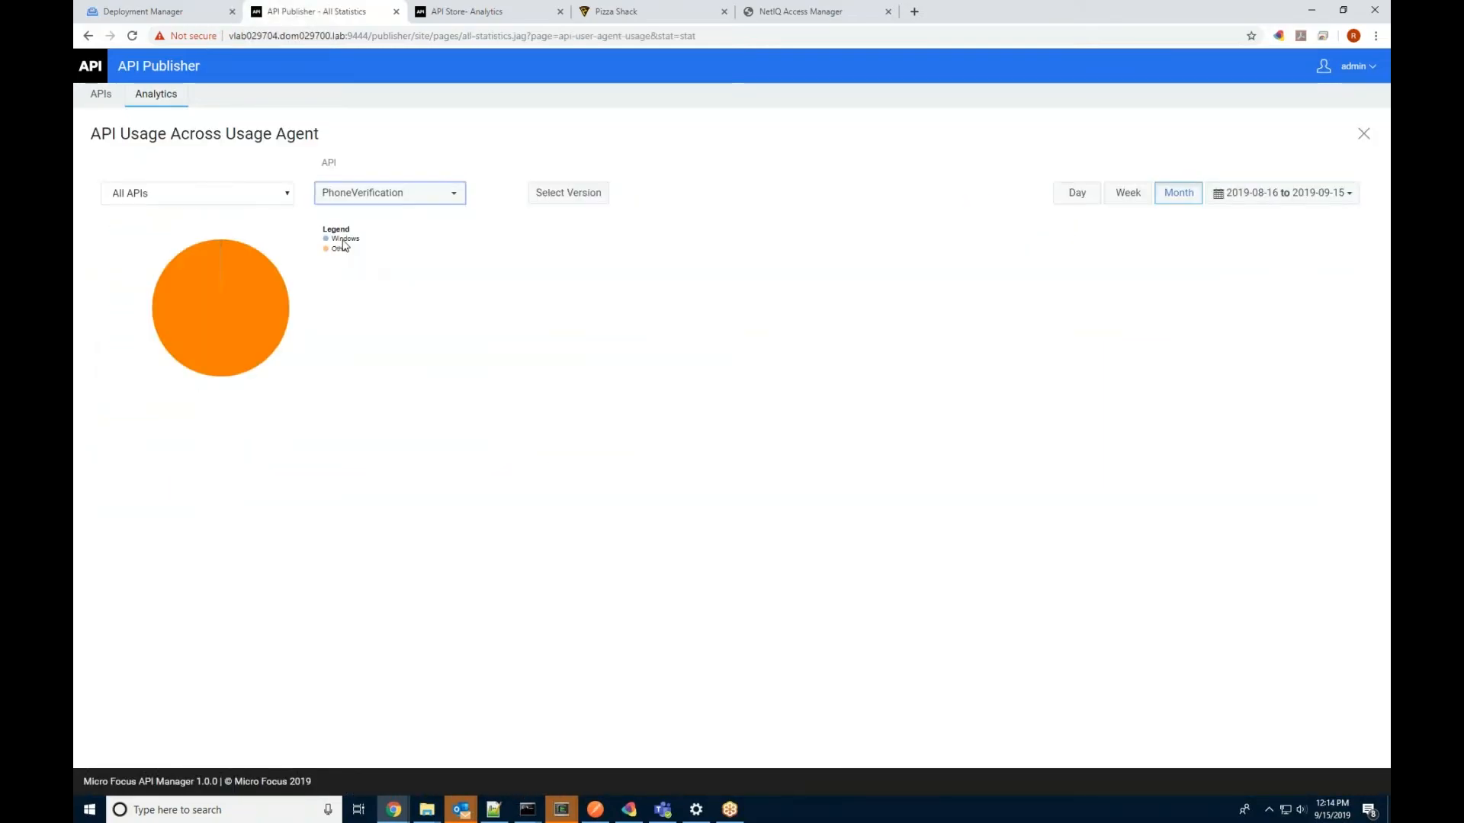
pyautogui.click(418, 195)
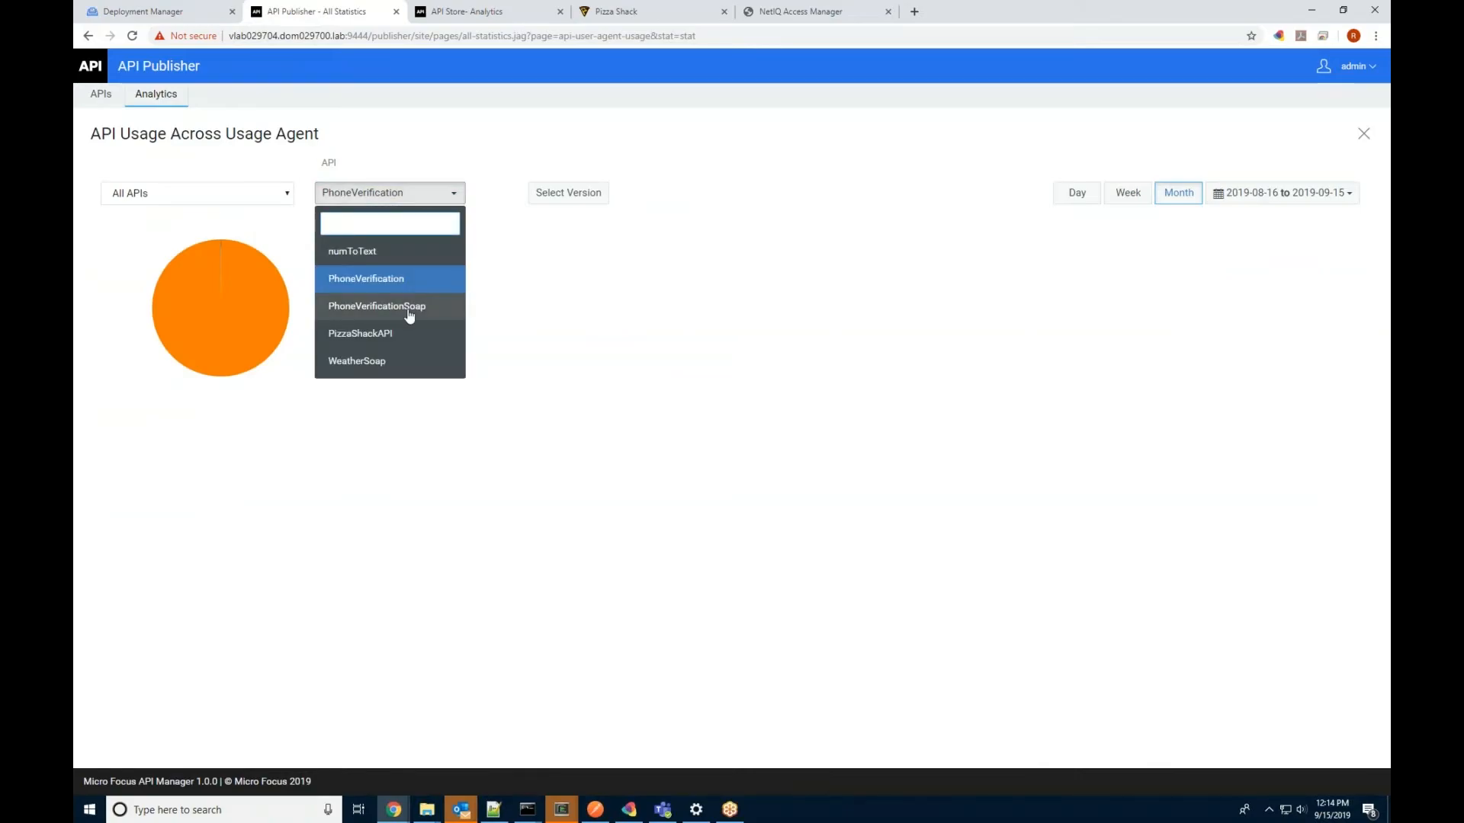
pyautogui.click(408, 307)
pyautogui.click(396, 192)
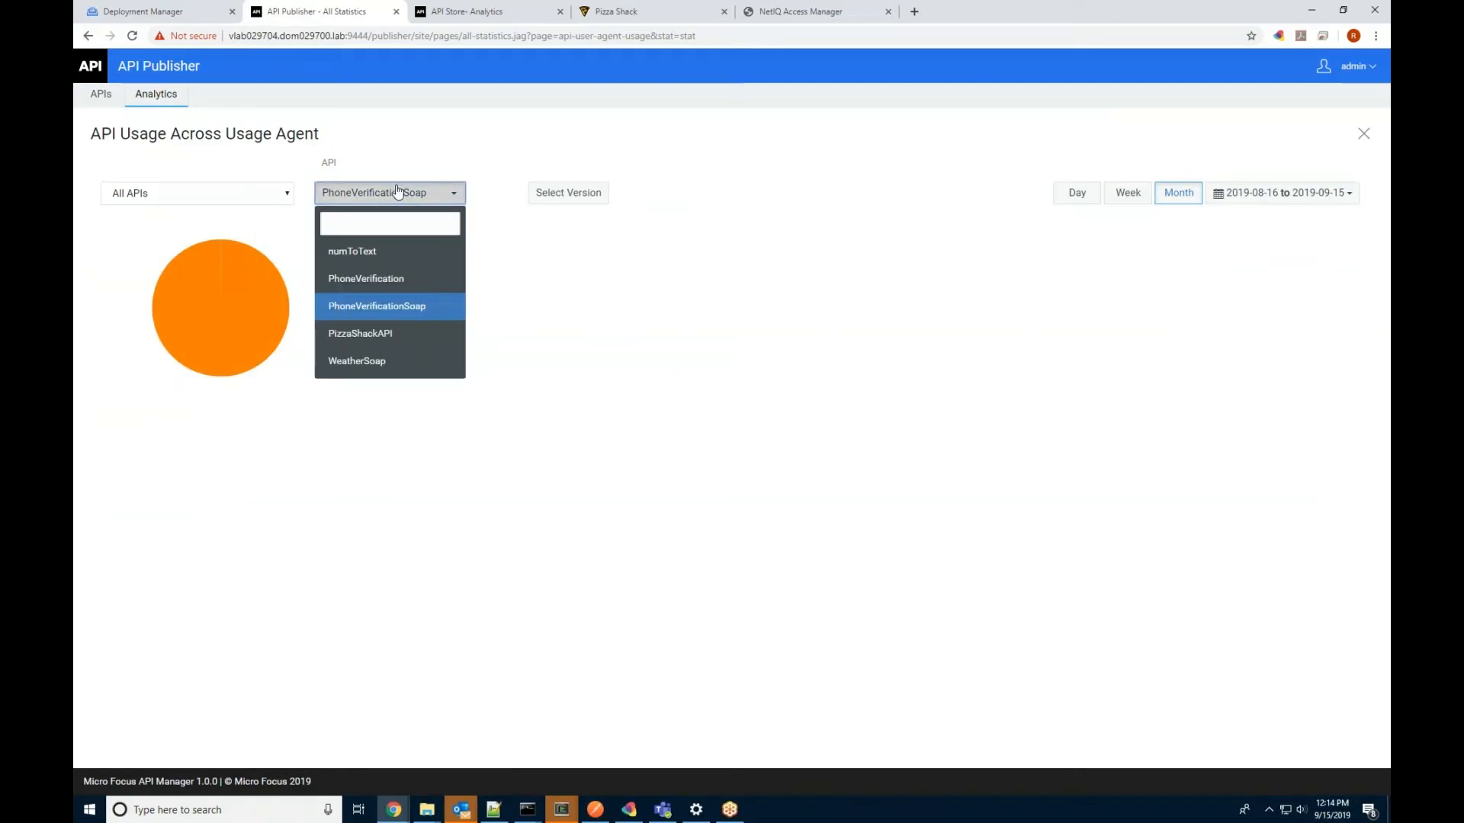
pyautogui.click(378, 333)
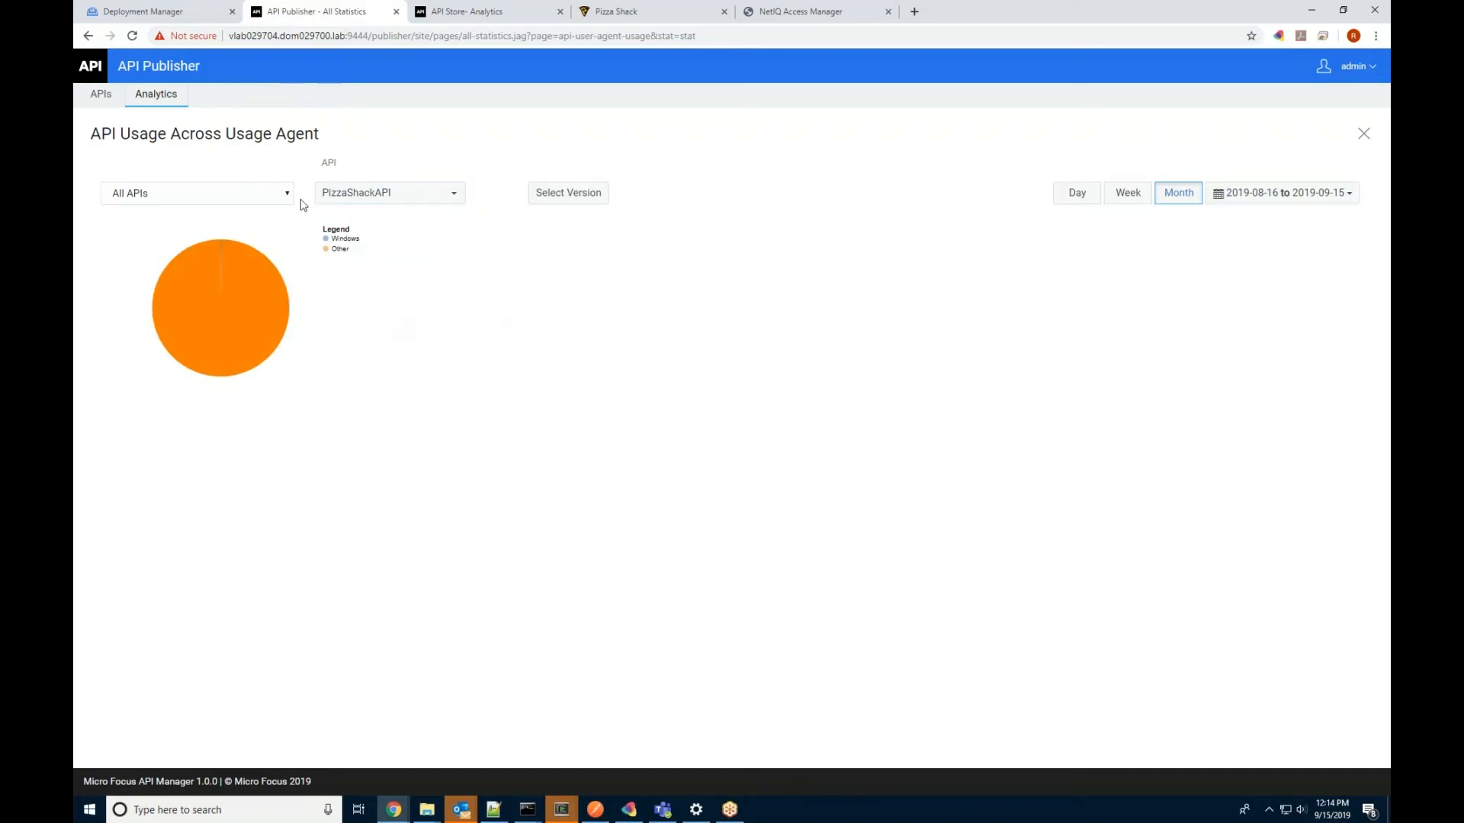
pyautogui.click(155, 95)
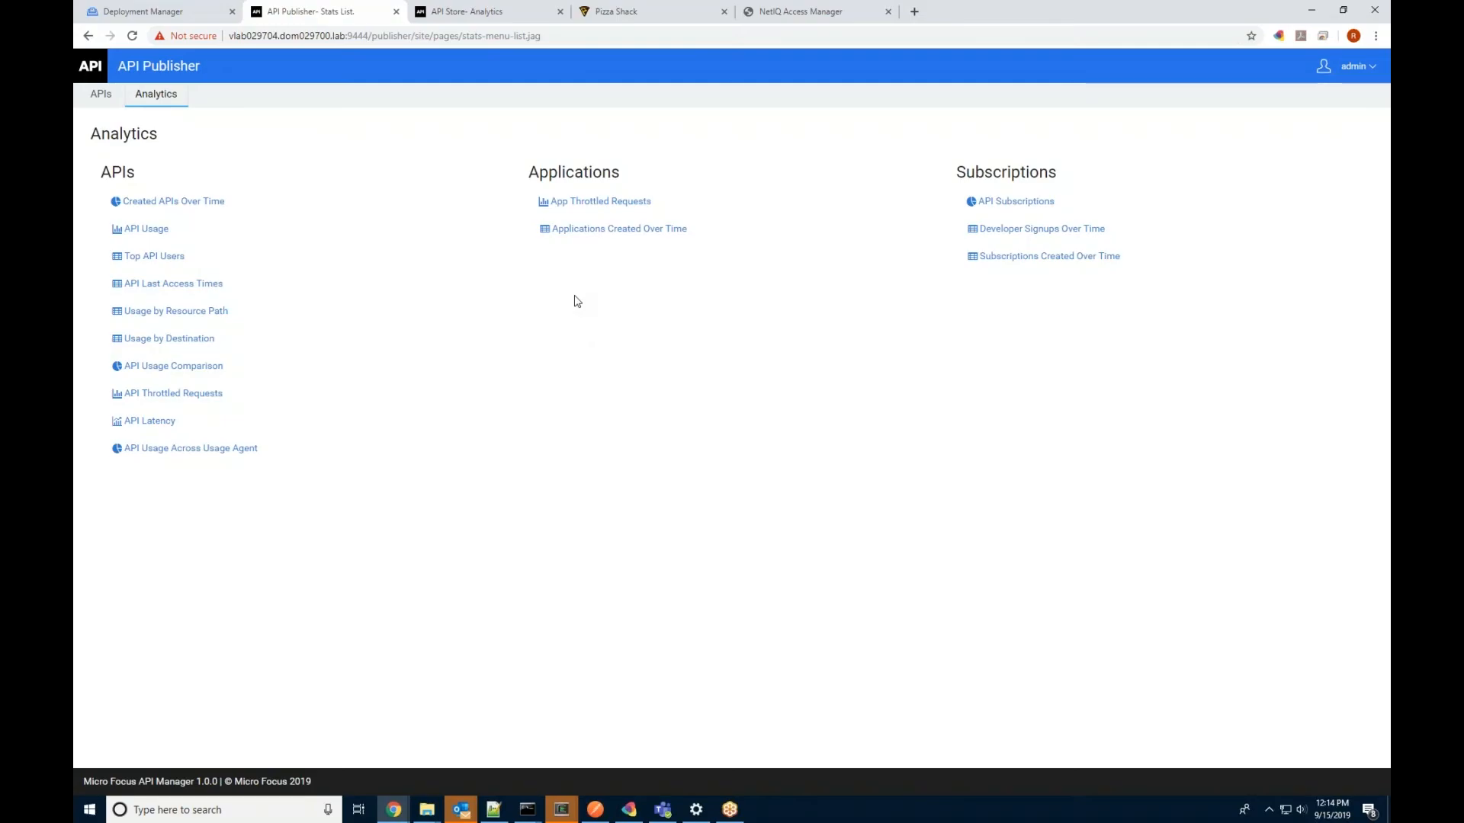
# Step: View the API Last Access Times report, leaving the API filter unchanged
pyautogui.click(168, 293)
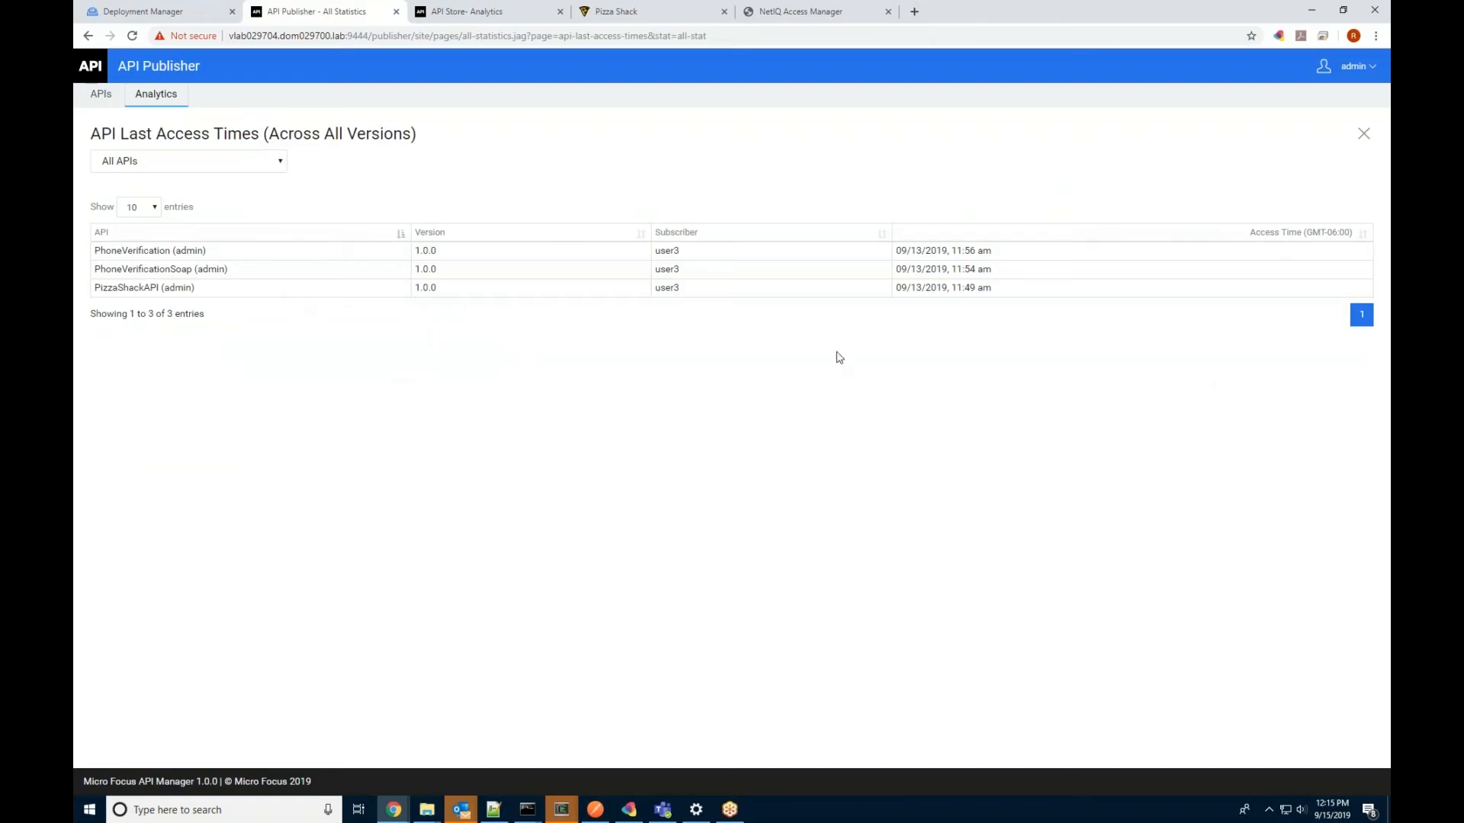
pyautogui.click(187, 160)
pyautogui.click(480, 171)
pyautogui.click(163, 91)
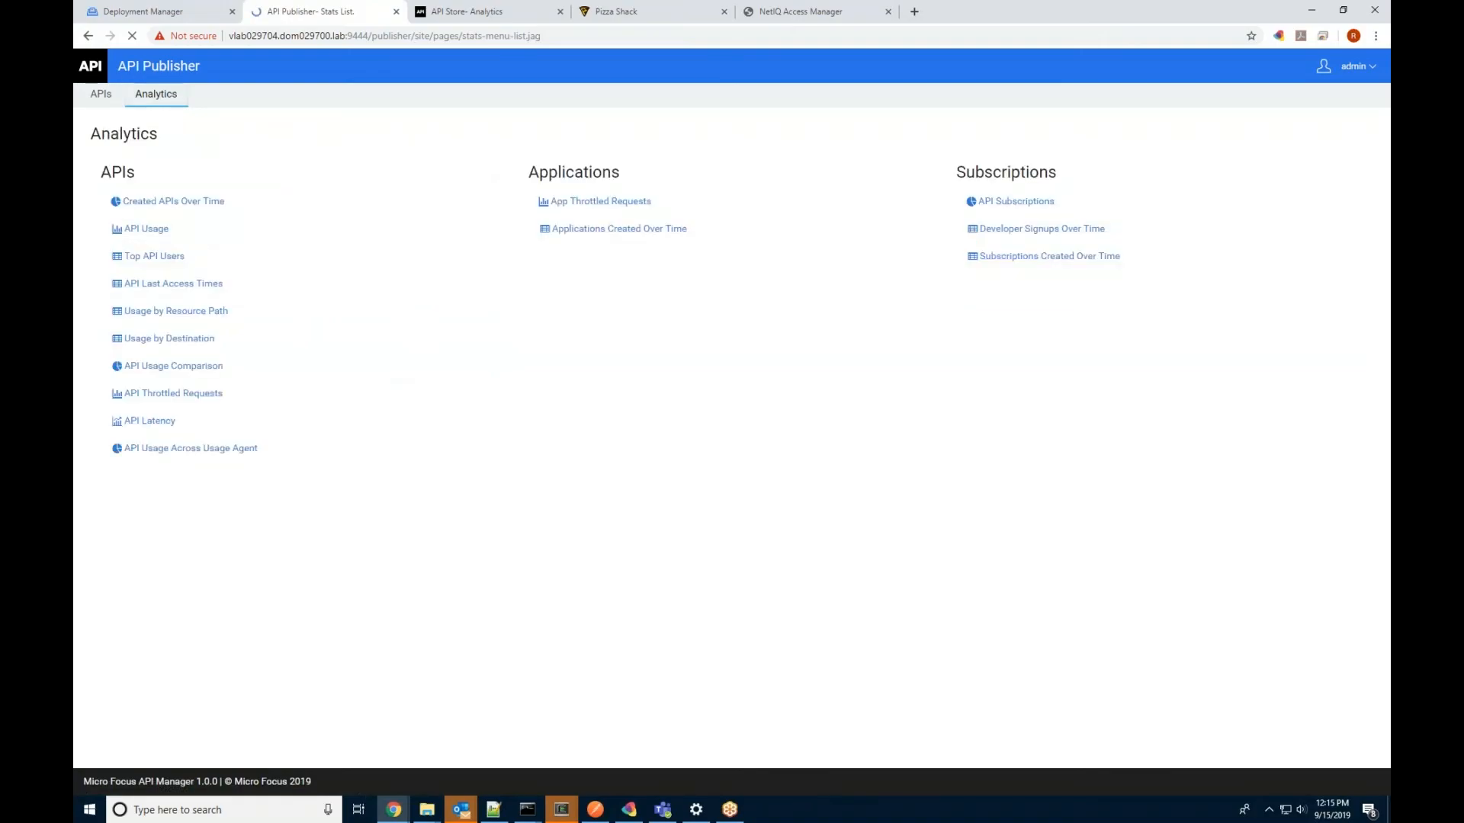
# Step: Open the API Usage Comparison pie: PizzaShackAPI 22068, PhoneVerificationSoap 7050, PhoneVerification 2879 hits
pyautogui.click(162, 374)
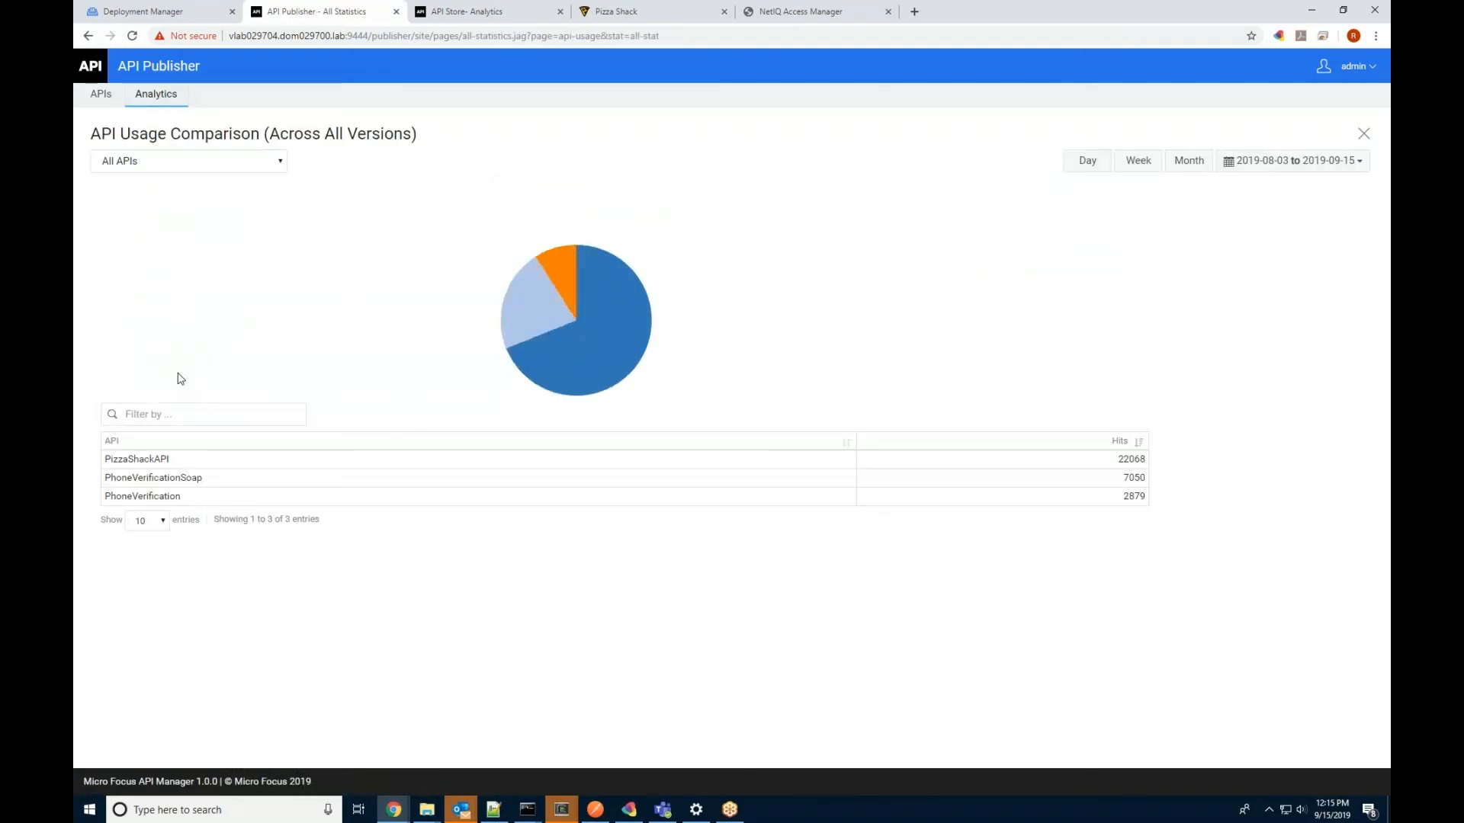
pyautogui.moveTo(541, 313)
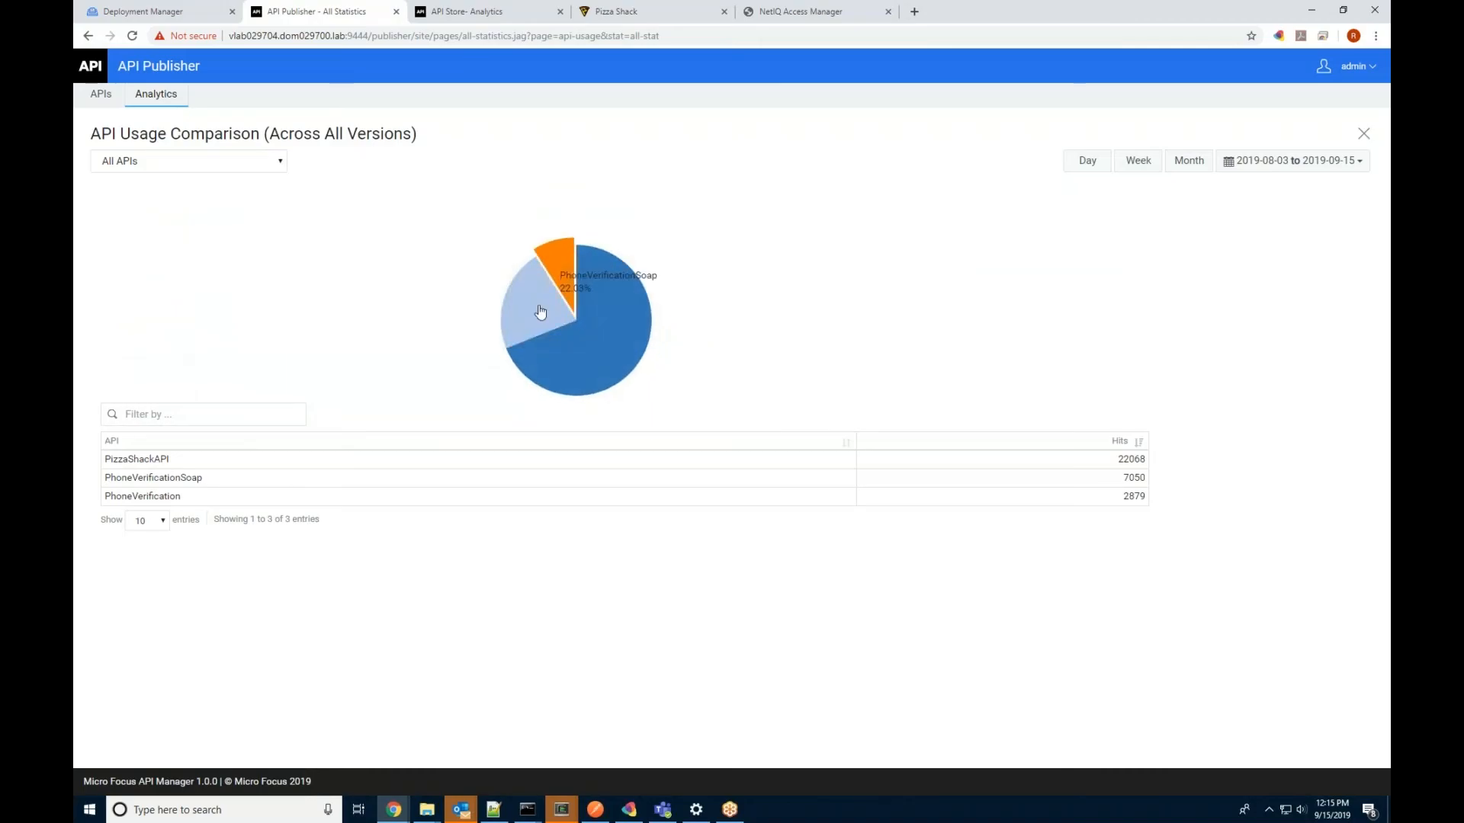
pyautogui.moveTo(629, 295)
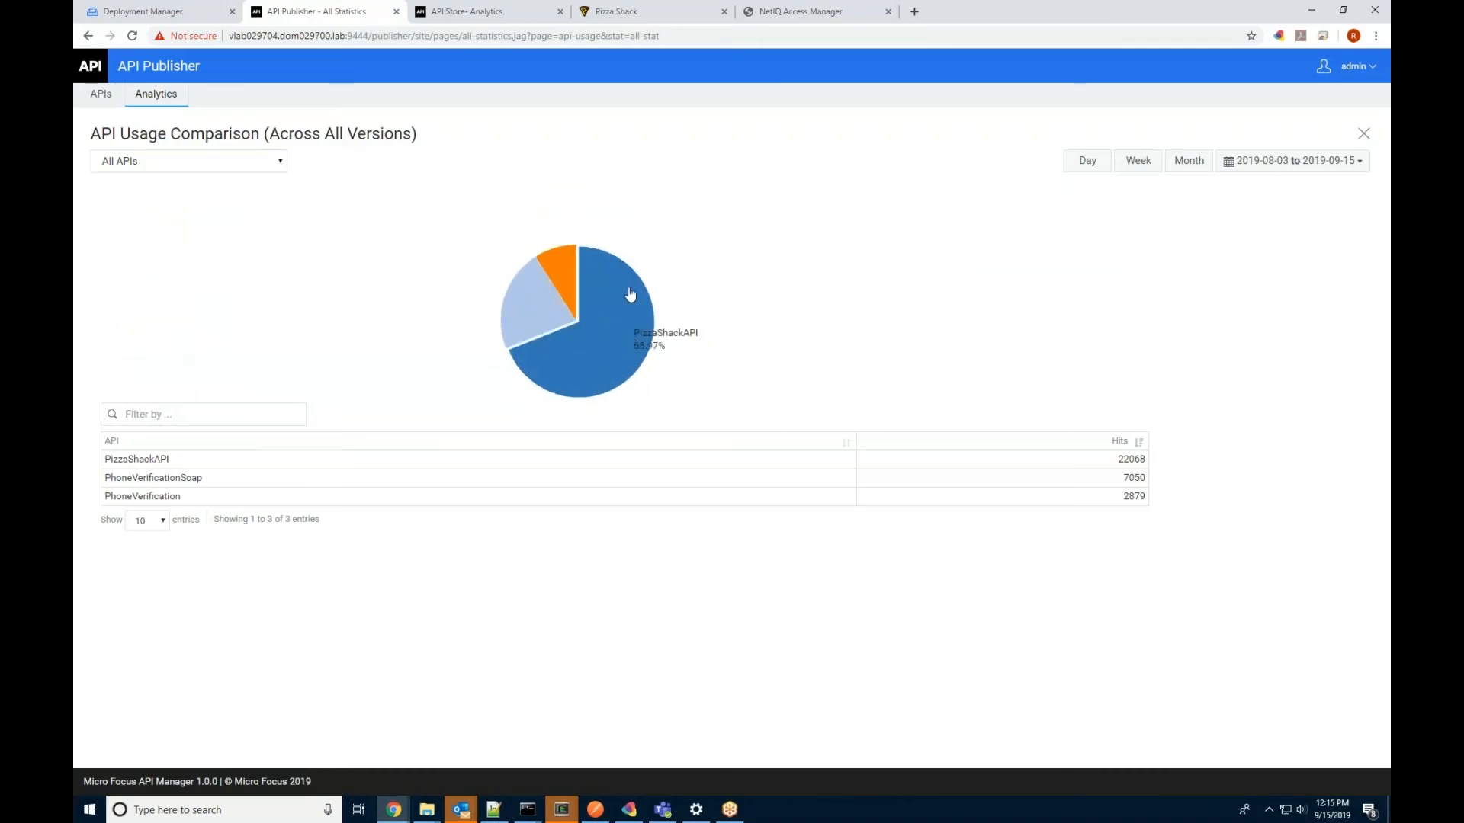